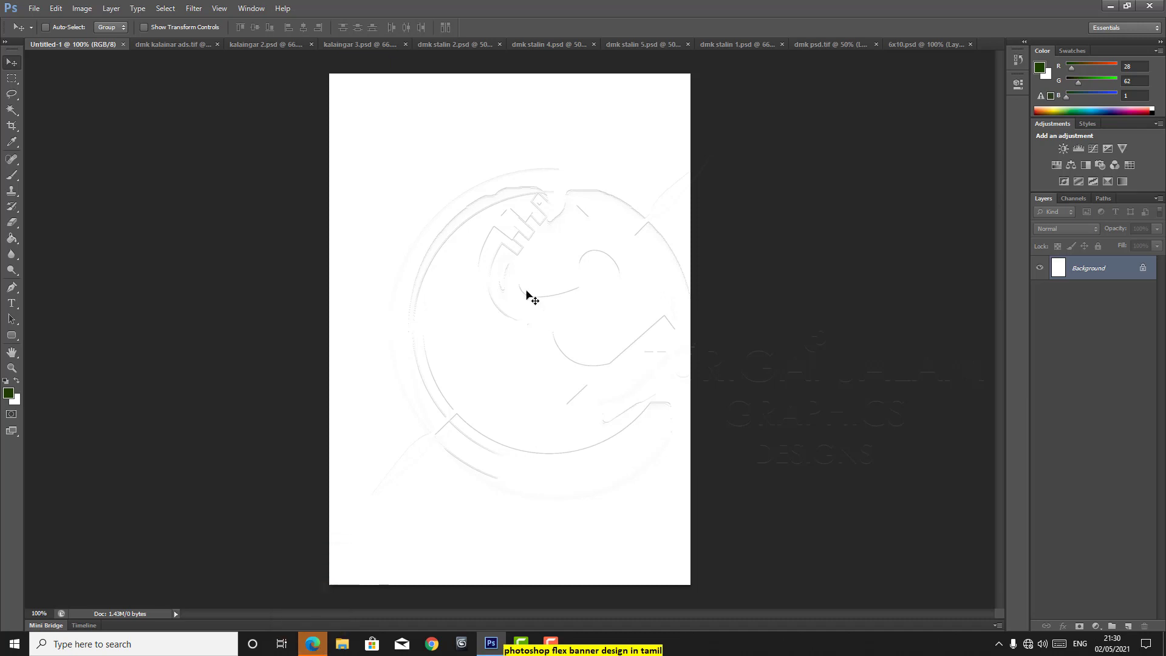
# - Look through the open banner designs, including 6x10.psd, dmk psd.tif and dmk stalin 1.psd
pyautogui.click(173, 41)
pyautogui.click(65, 43)
pyautogui.click(916, 45)
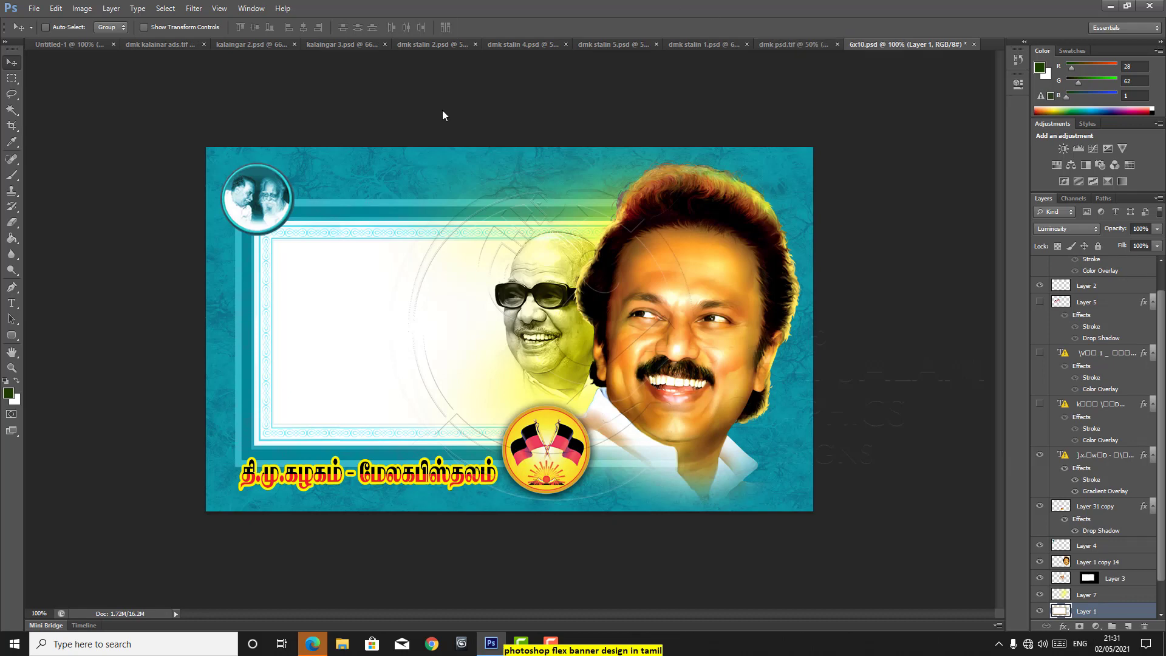
pyautogui.click(786, 42)
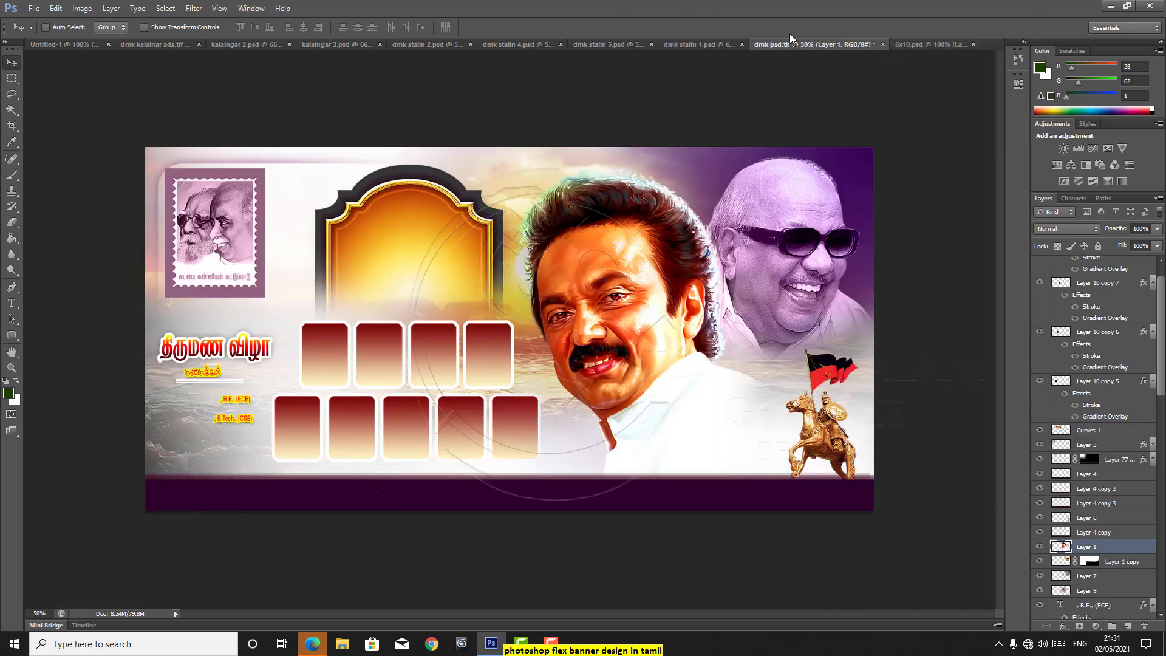
pyautogui.click(673, 45)
# - Start a new document with a width of 10 inches and a height of 15 inches
pyautogui.click(35, 8)
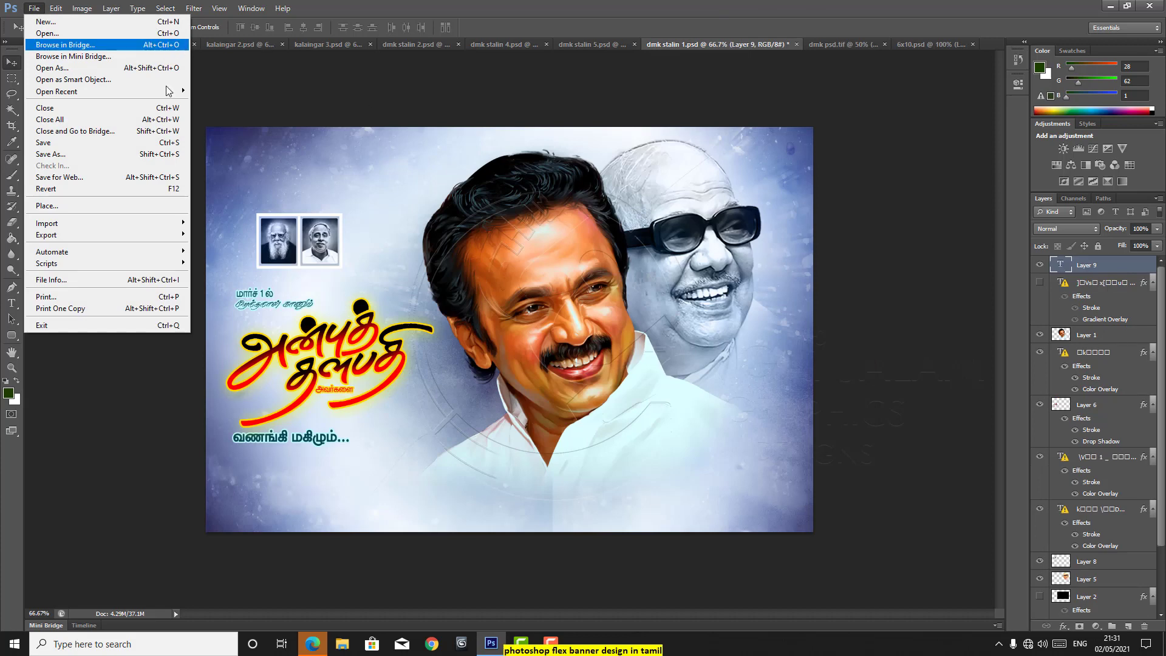
pyautogui.click(198, 37)
pyautogui.click(34, 10)
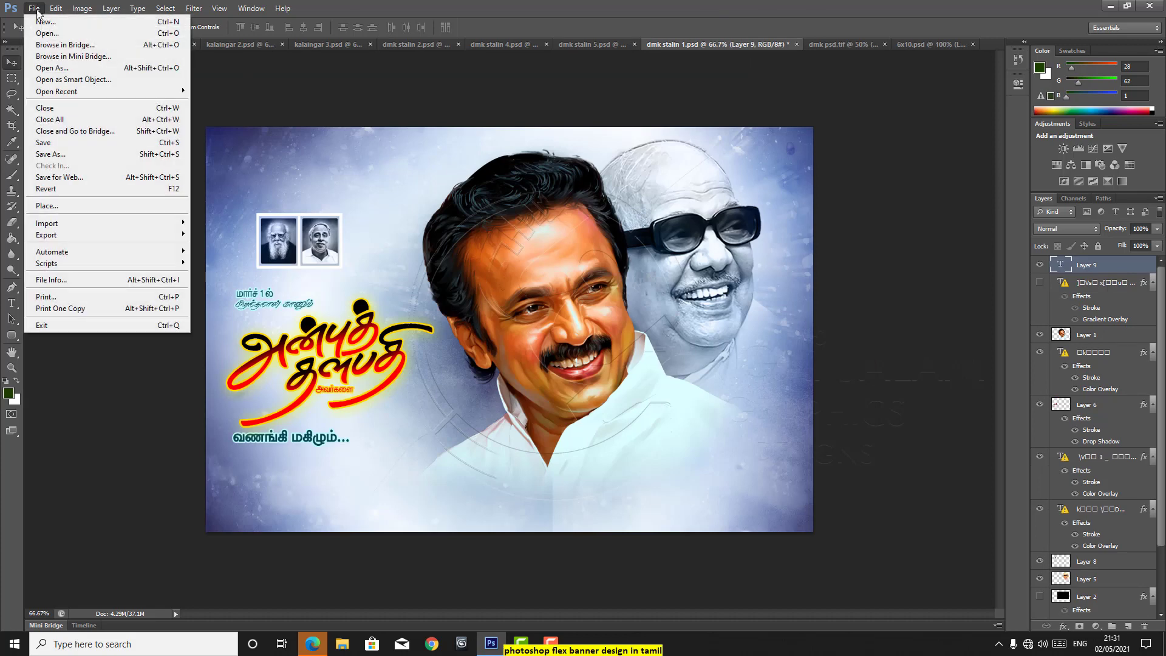
pyautogui.click(201, 74)
pyautogui.click(27, 9)
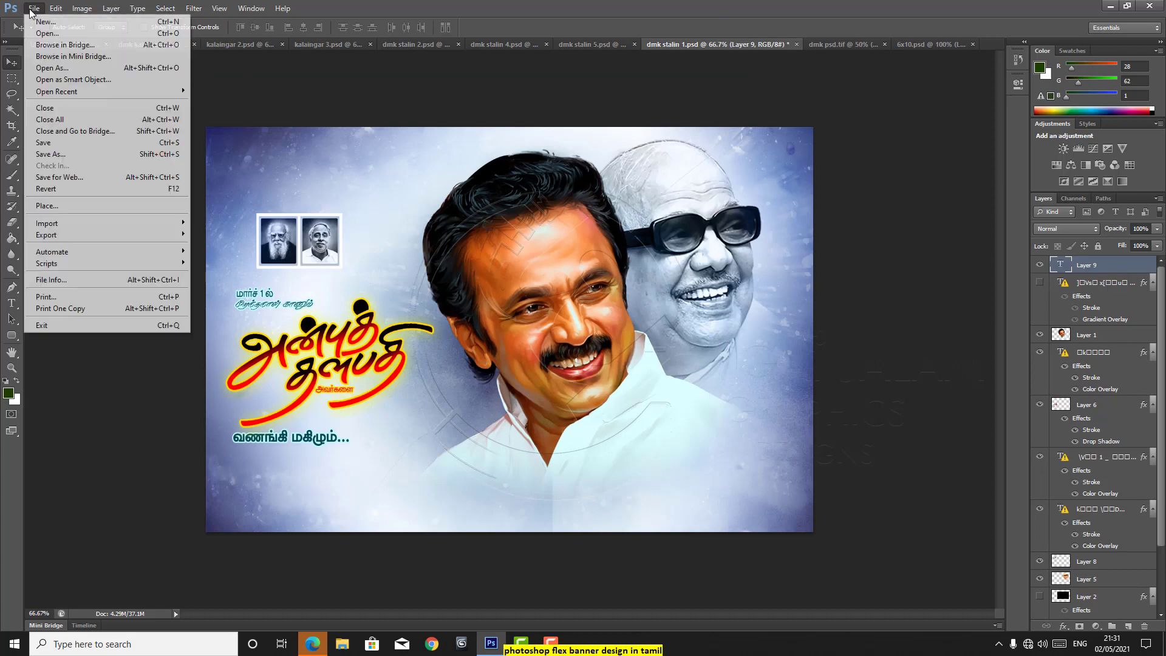
pyautogui.click(43, 19)
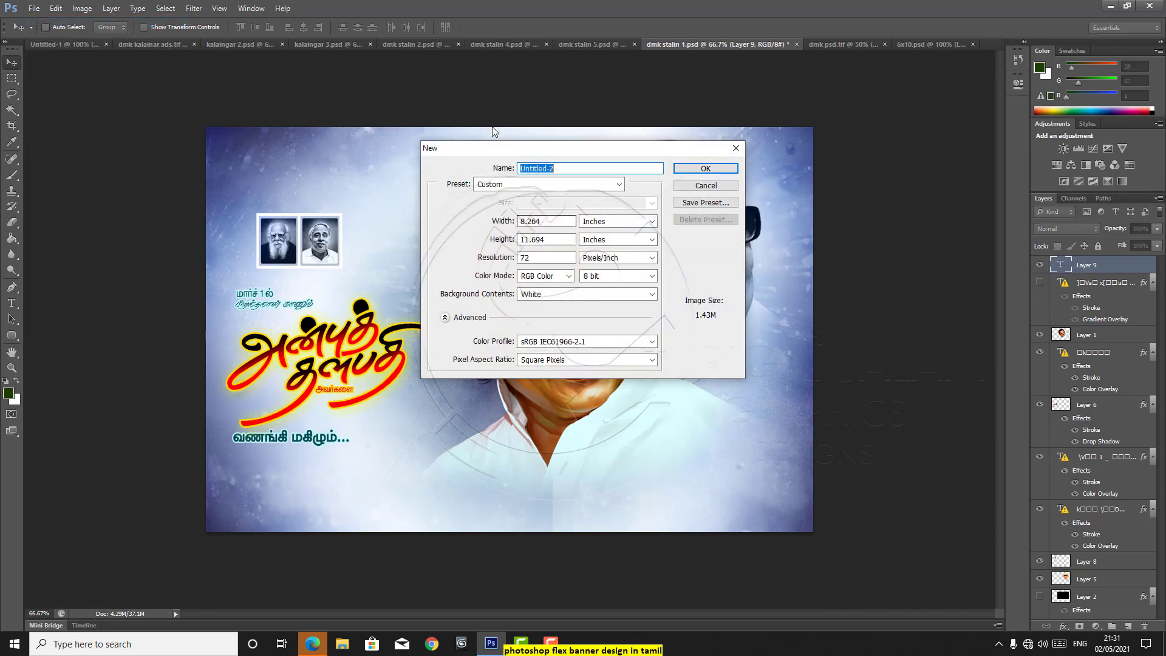
pyautogui.doubleClick(558, 221)
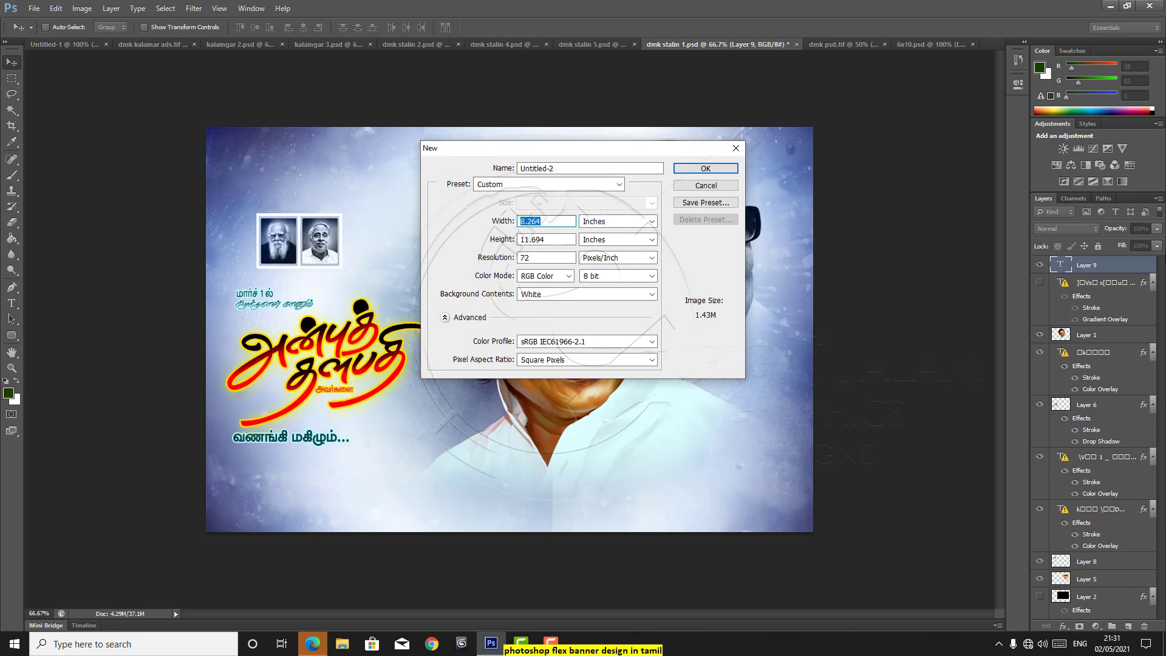
pyautogui.write('10')
pyautogui.doubleClick(555, 240)
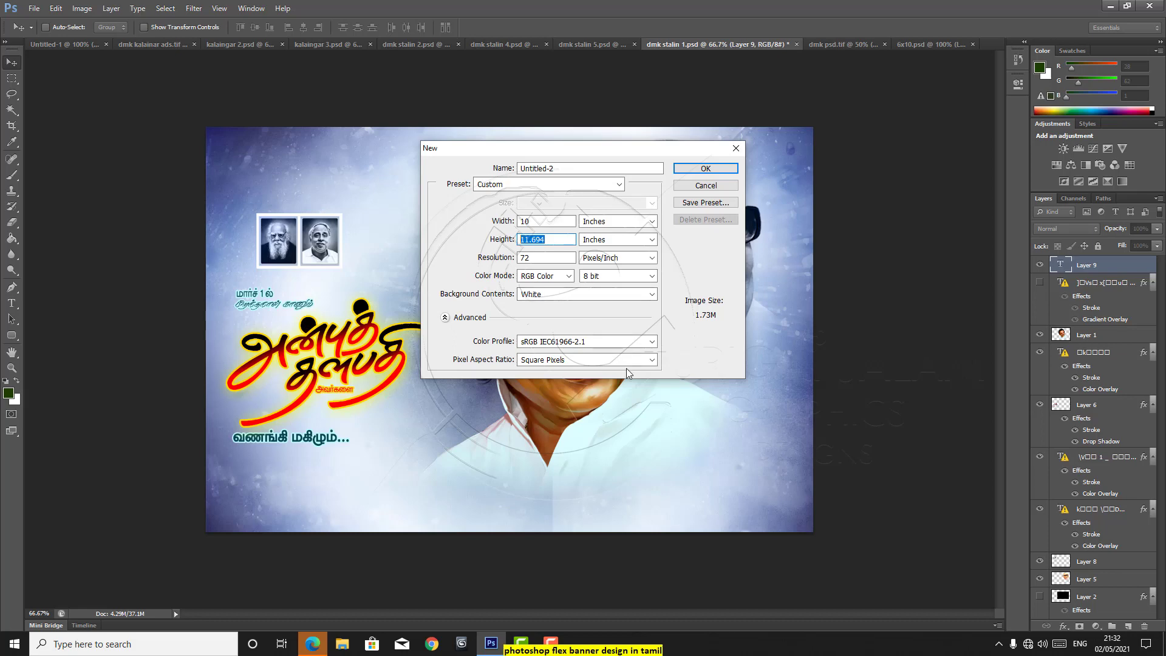
pyautogui.write('15')
# - Set the new document's resolution to 300 pixels/inch and its colour mode to CMYK Color, and create it
pyautogui.click(541, 256)
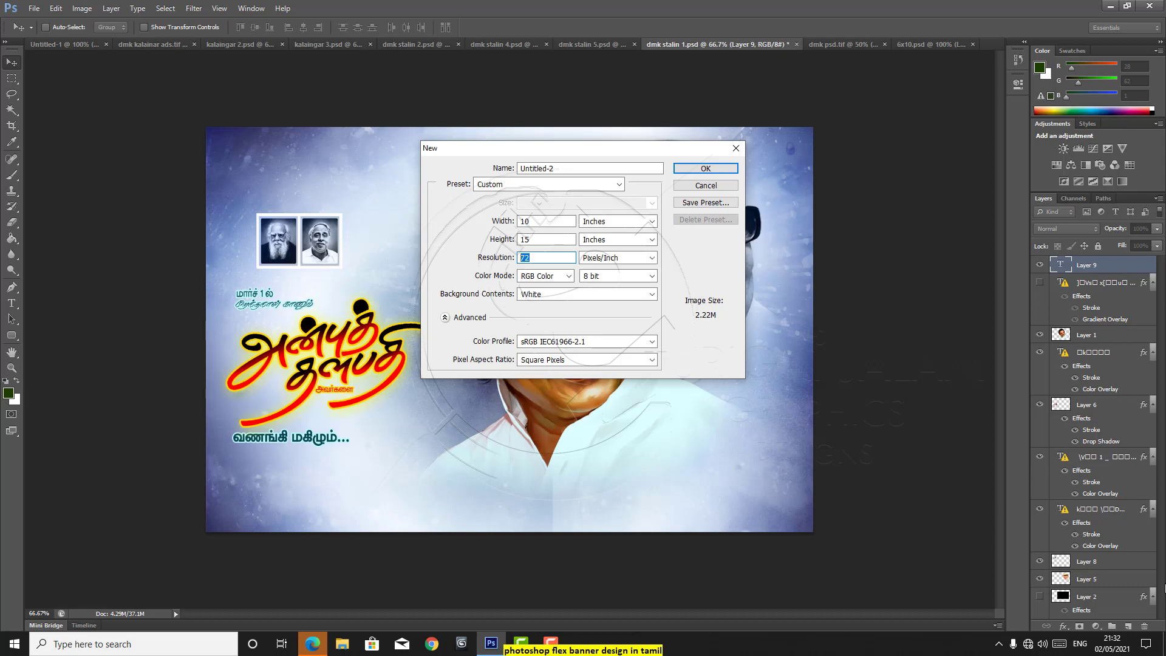
pyautogui.write('300')
pyautogui.click(569, 277)
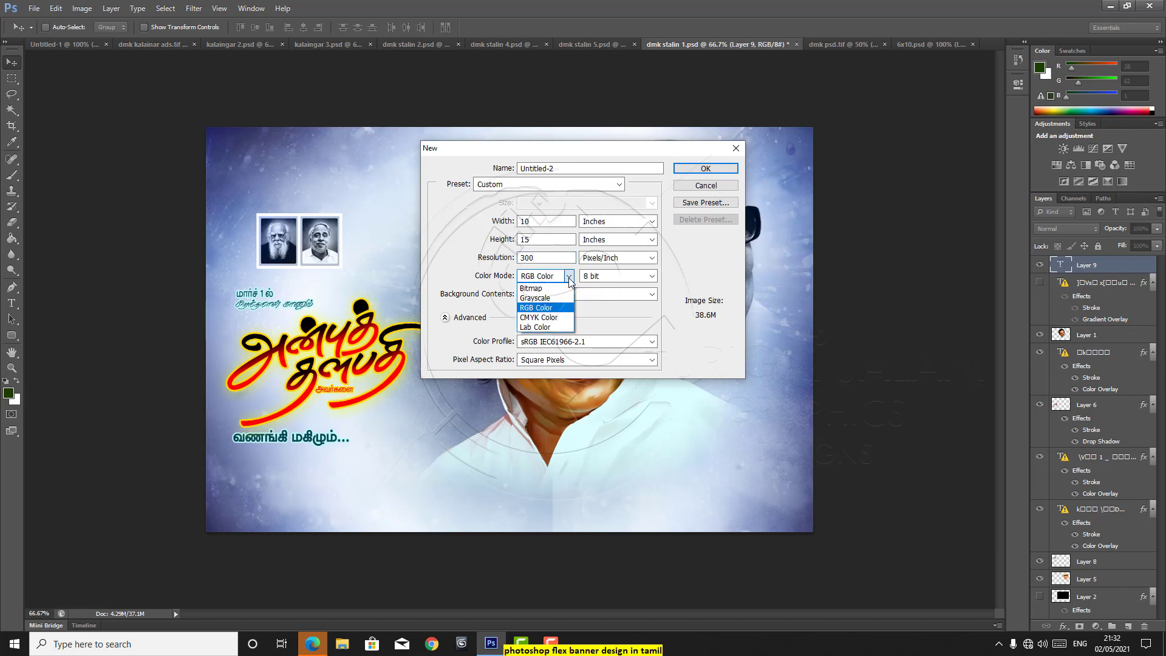
pyautogui.click(556, 317)
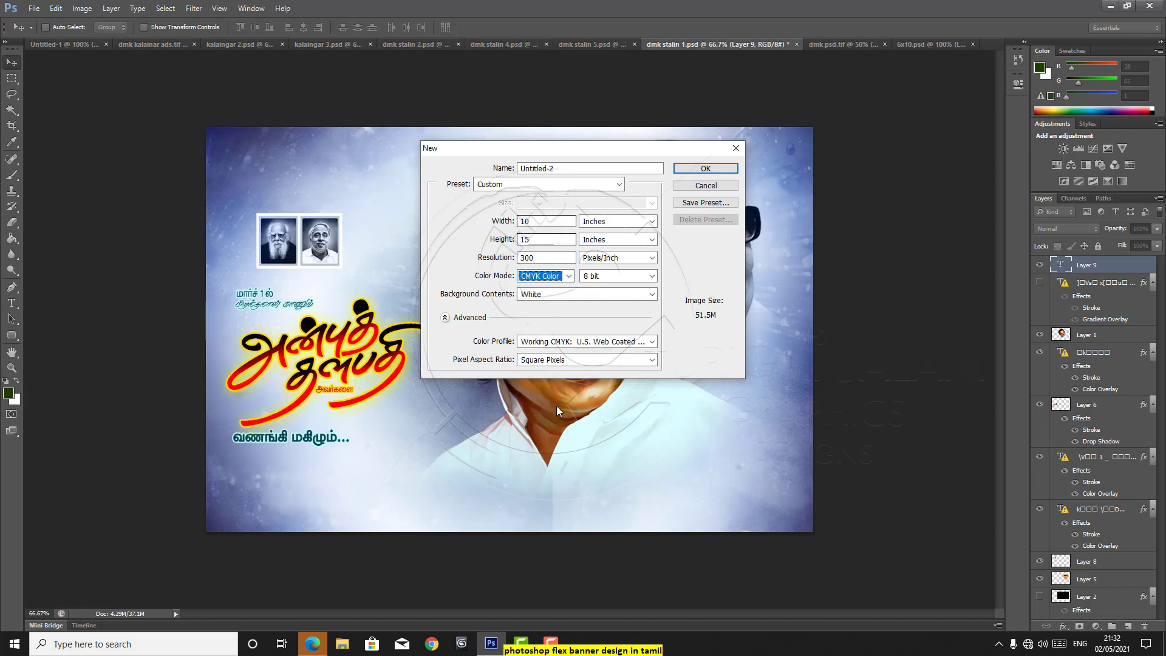
pyautogui.click(703, 171)
# - Examine the dmk stalin 4.psd and dmk stalin 5.psd designs and the layers under the portrait in dmk stalin 5.psd
pyautogui.click(697, 41)
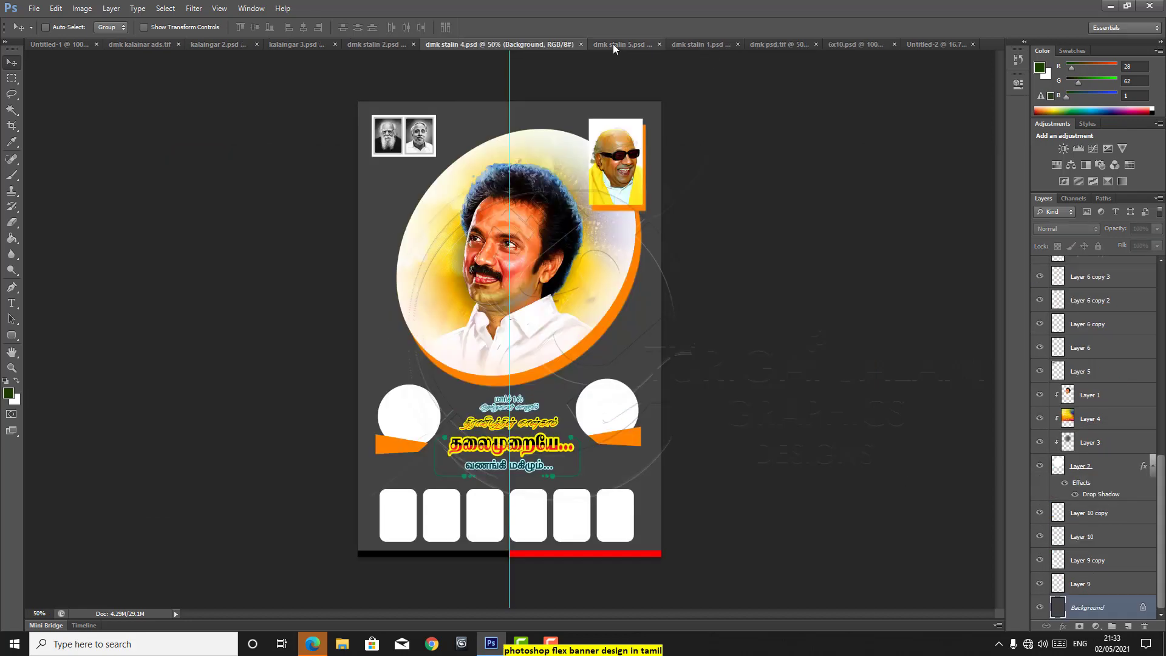
pyautogui.click(614, 43)
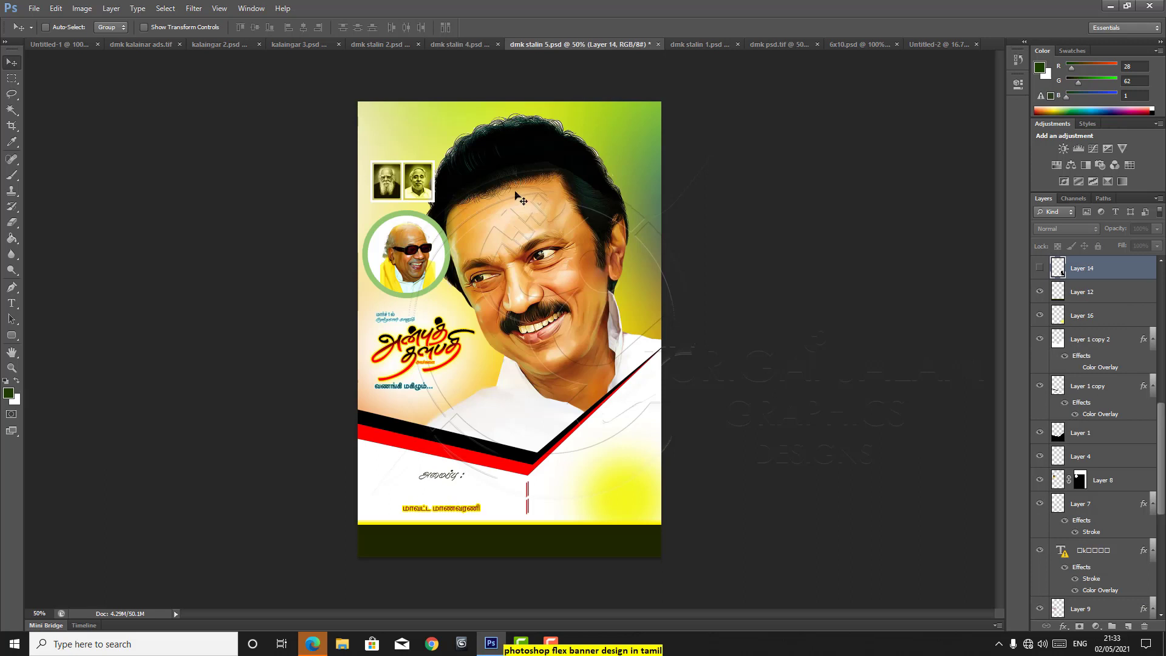
pyautogui.rightClick(516, 192)
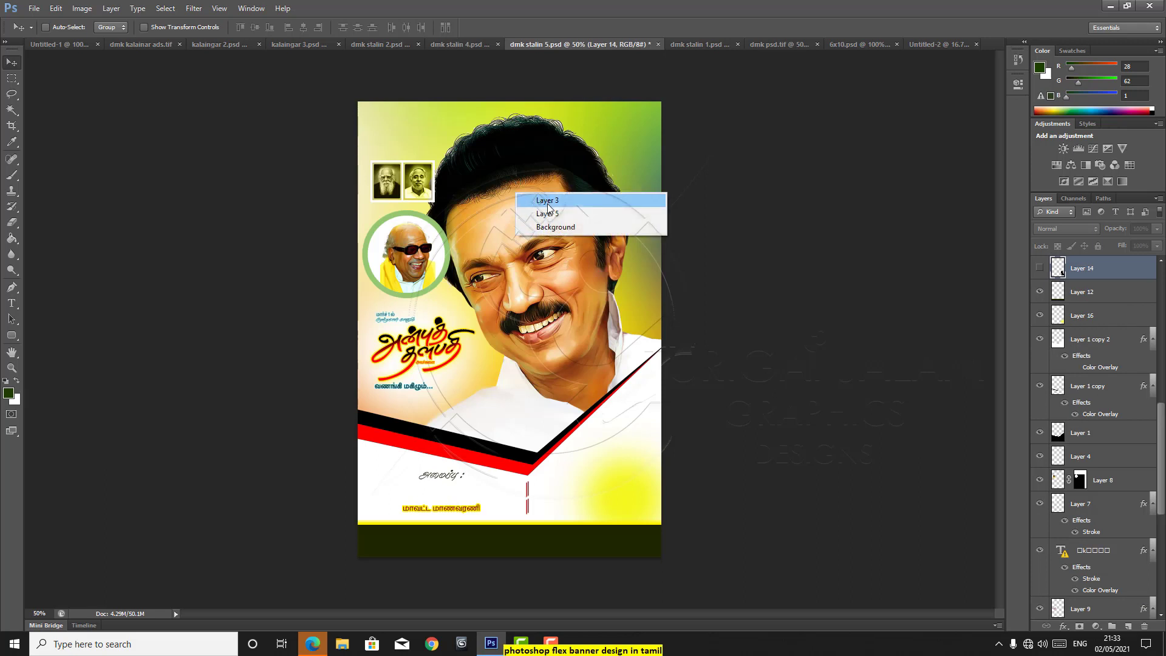
pyautogui.click(776, 422)
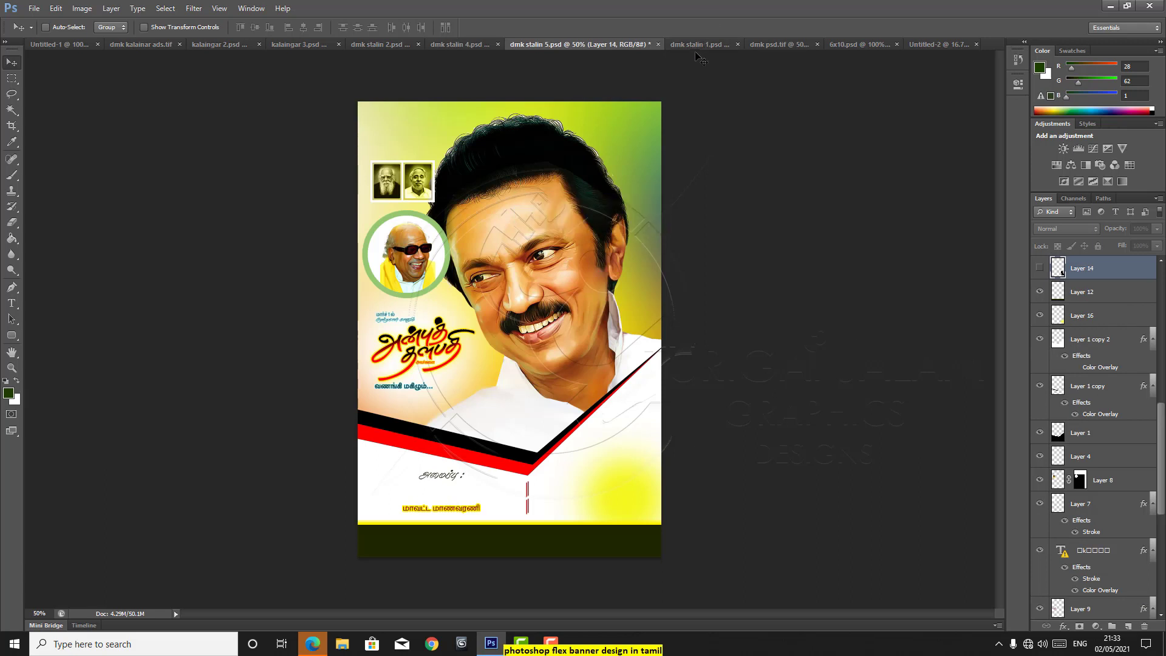
# - Copy the large colour portrait (Layer 1) from dmk stalin 1.psd into the blank Untitled-2 document
pyautogui.click(699, 44)
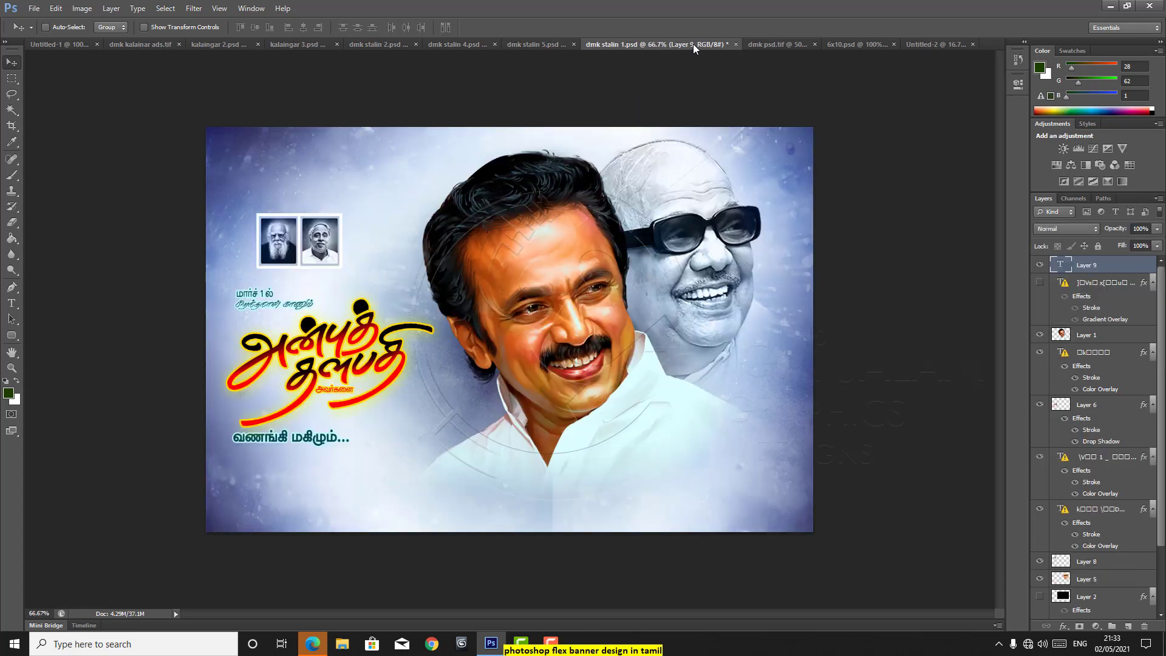
pyautogui.rightClick(550, 242)
pyautogui.click(569, 251)
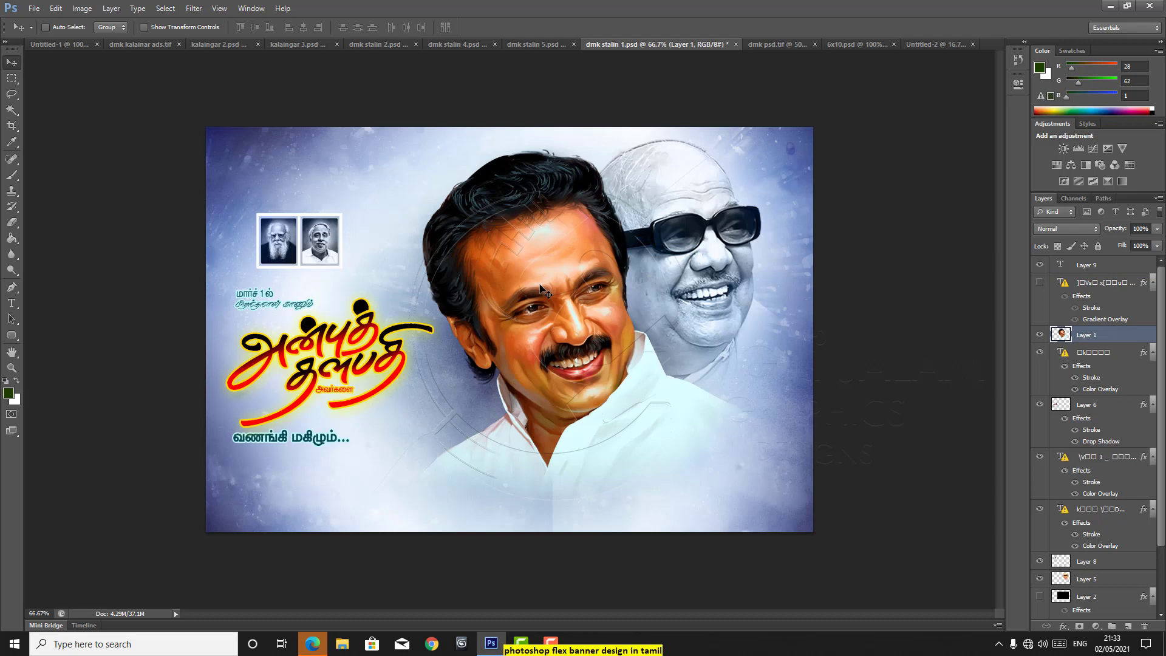
pyautogui.moveTo(528, 294); pyautogui.dragTo(511, 313)
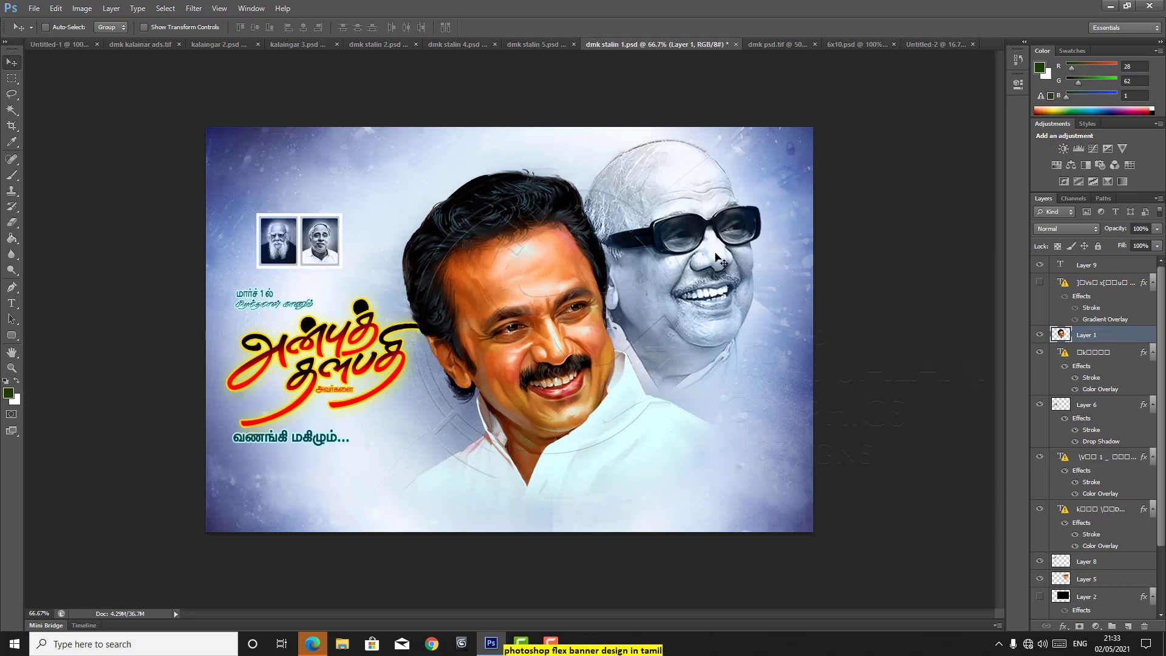
pyautogui.click(934, 48)
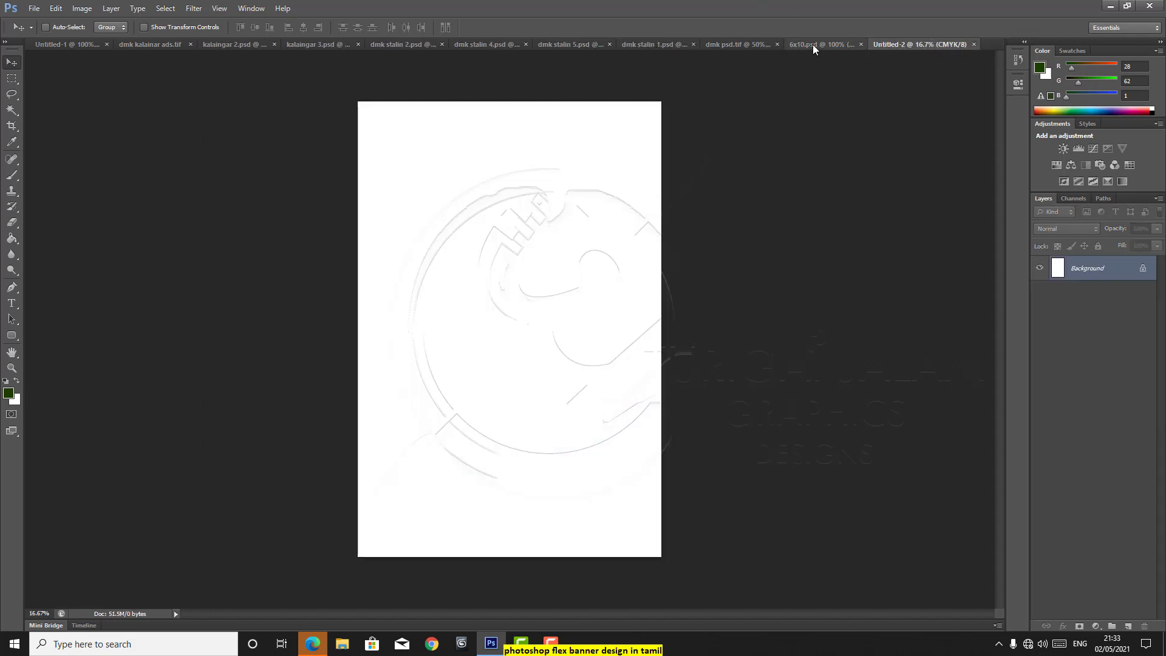
pyautogui.click(797, 44)
pyautogui.click(713, 42)
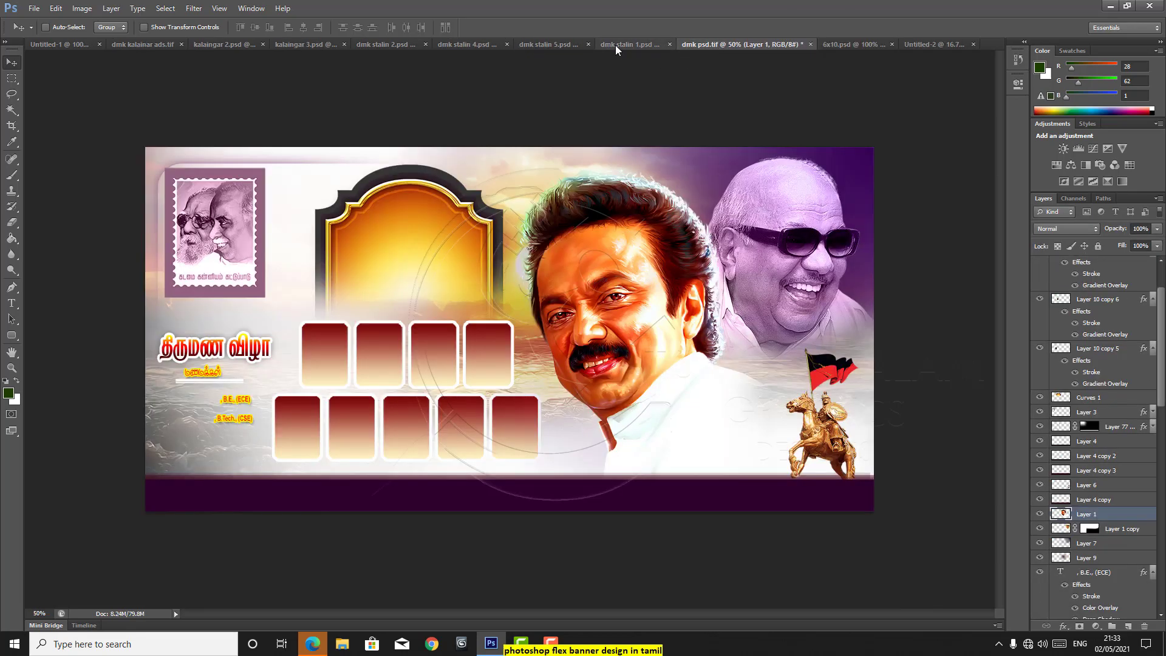
pyautogui.click(615, 45)
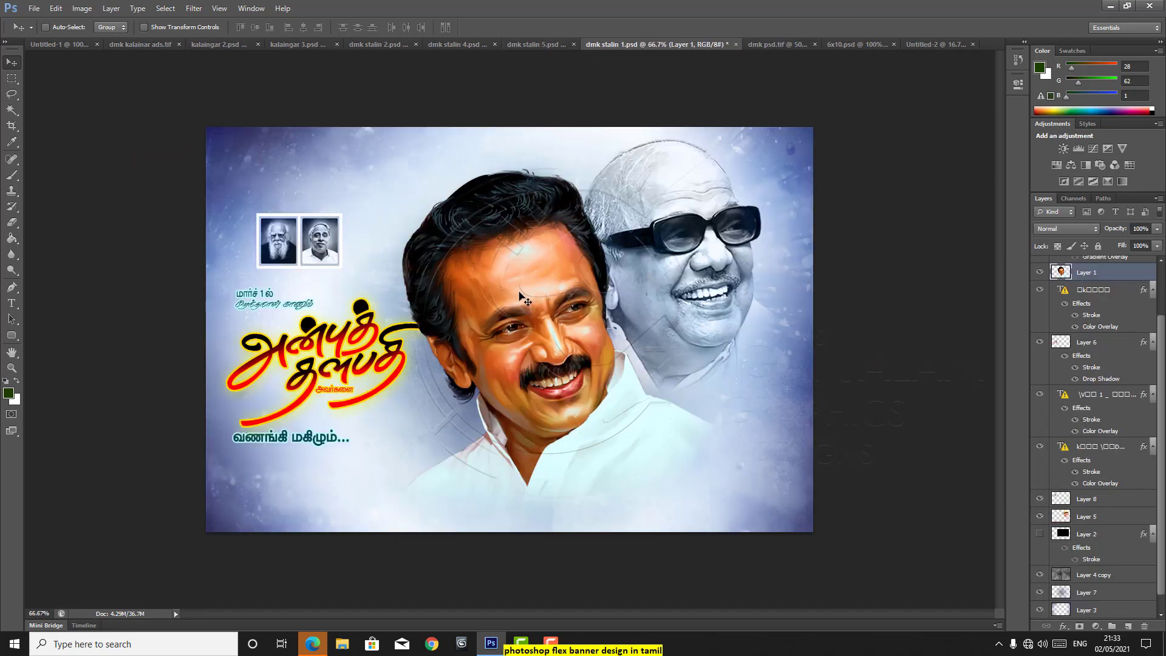
pyautogui.click(942, 46)
pyautogui.moveTo(942, 46); pyautogui.dragTo(505, 316)
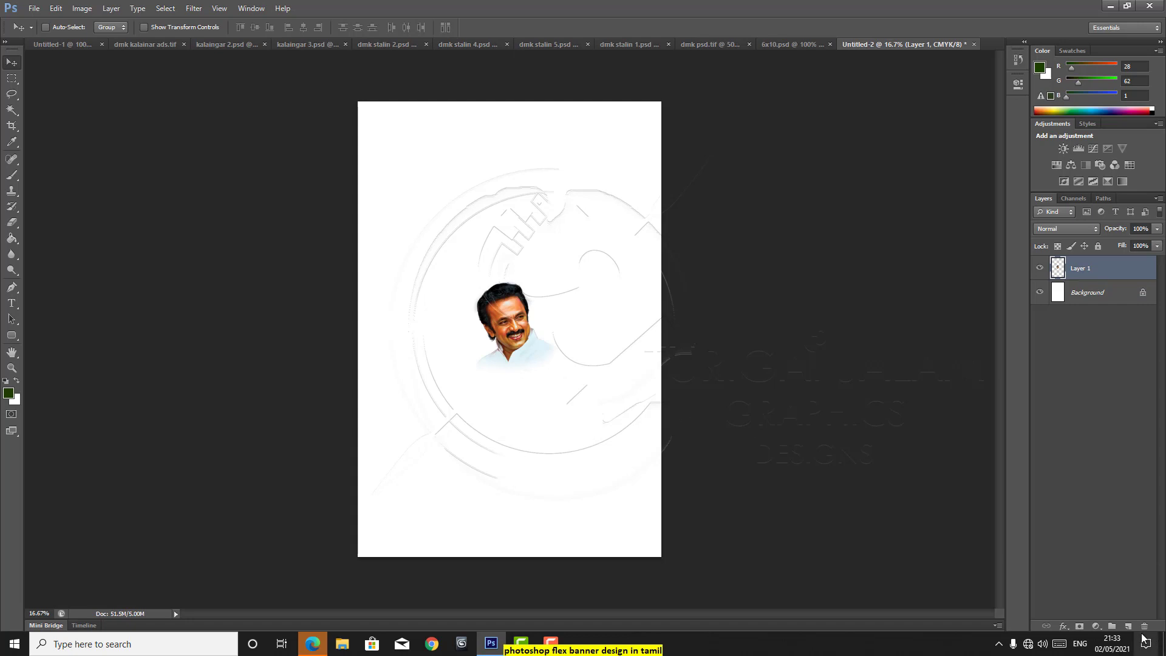
# - Scale the copied portrait proportionally to about 272% and position it across the middle of the page
pyautogui.hotkey('ctrl', 't')
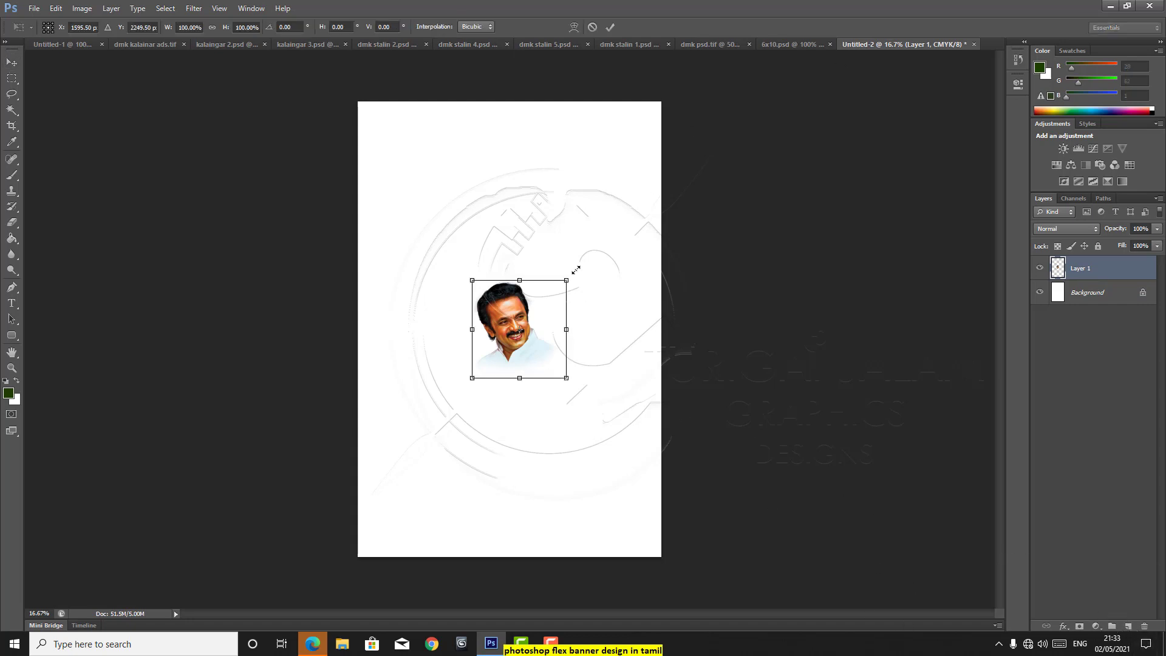
pyautogui.moveTo(576, 269); pyautogui.dragTo(698, 184)
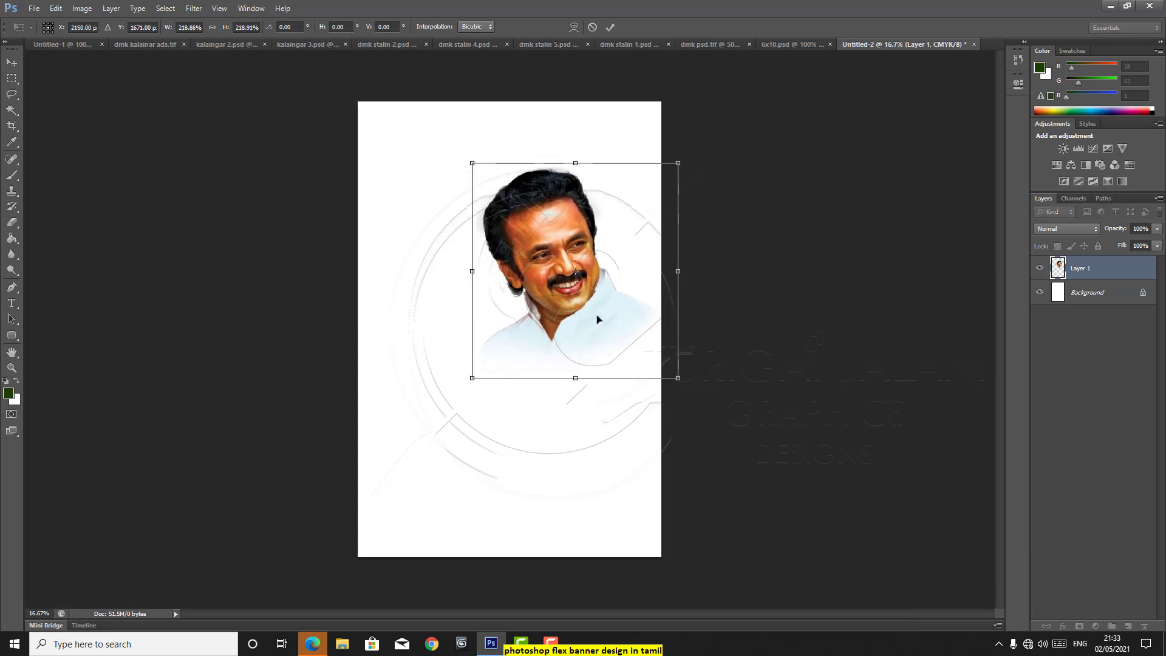
pyautogui.moveTo(595, 317); pyautogui.dragTo(513, 388)
pyautogui.moveTo(593, 232); pyautogui.dragTo(645, 179)
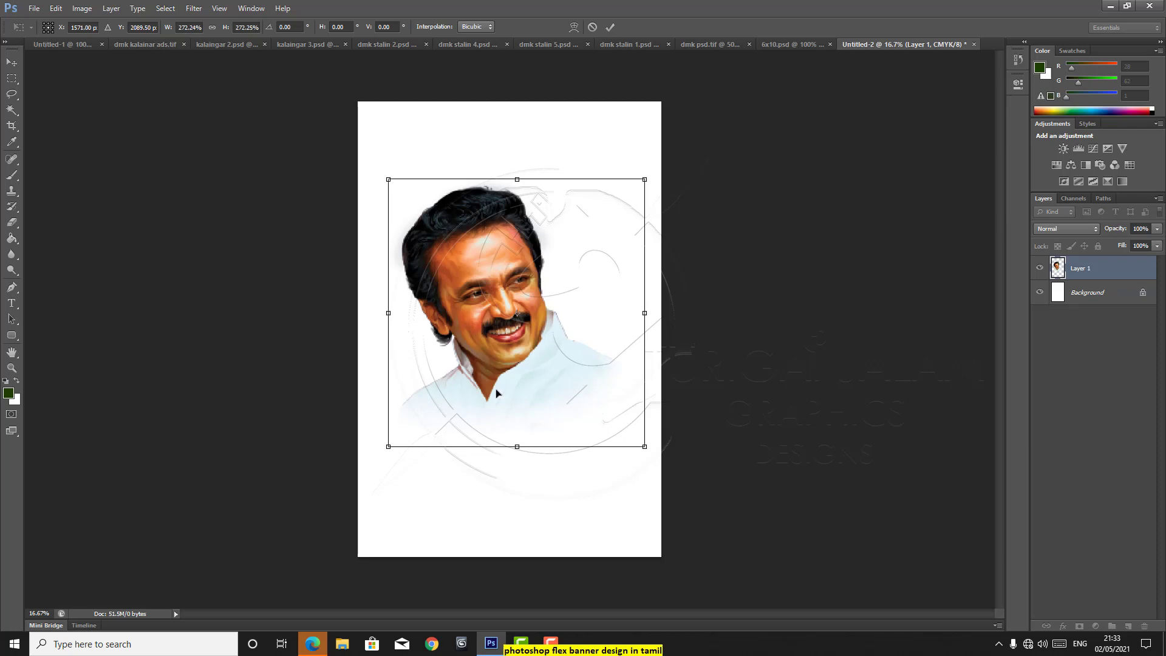
pyautogui.moveTo(496, 393); pyautogui.dragTo(522, 392)
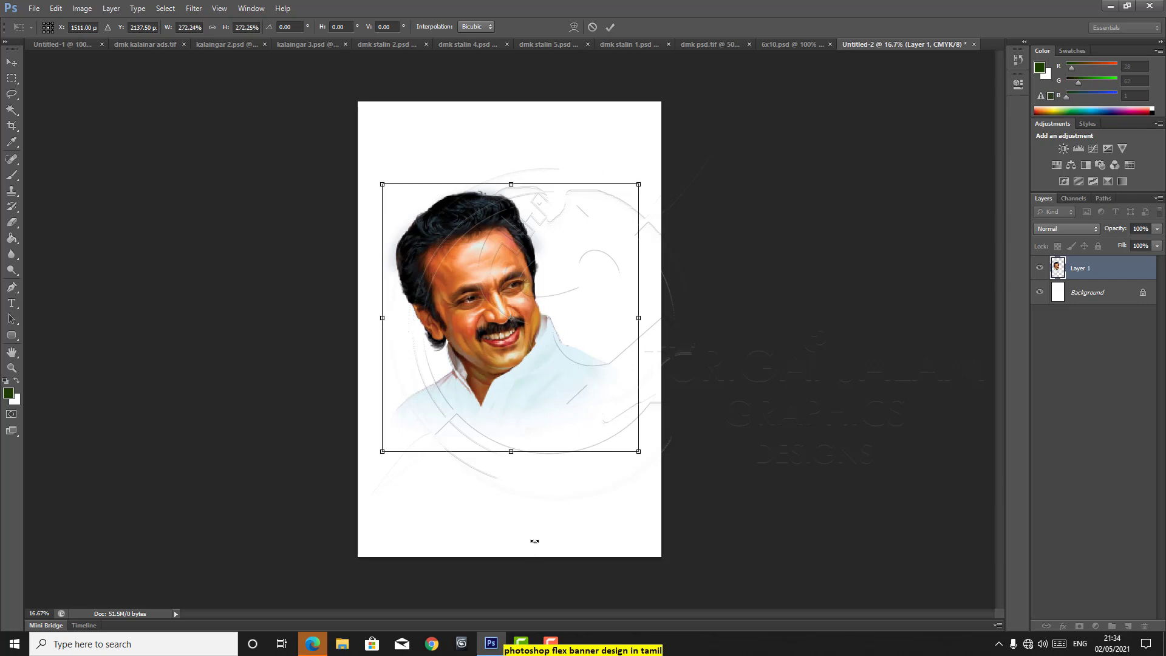
pyautogui.press('Return')
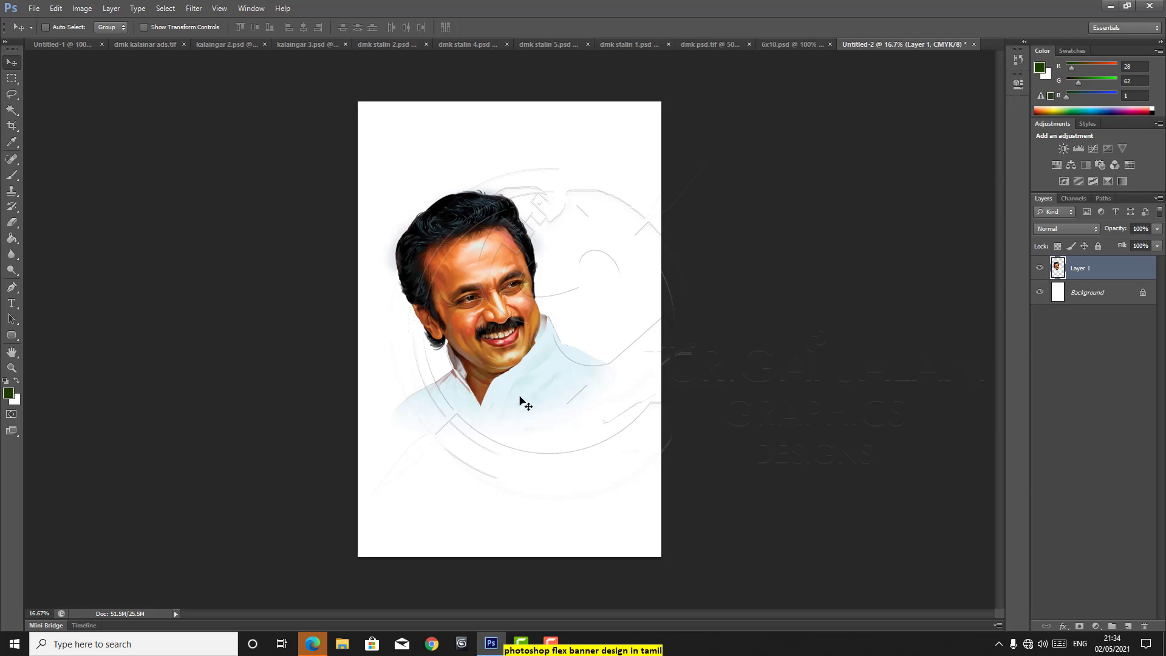
pyautogui.moveTo(517, 396); pyautogui.dragTo(523, 395)
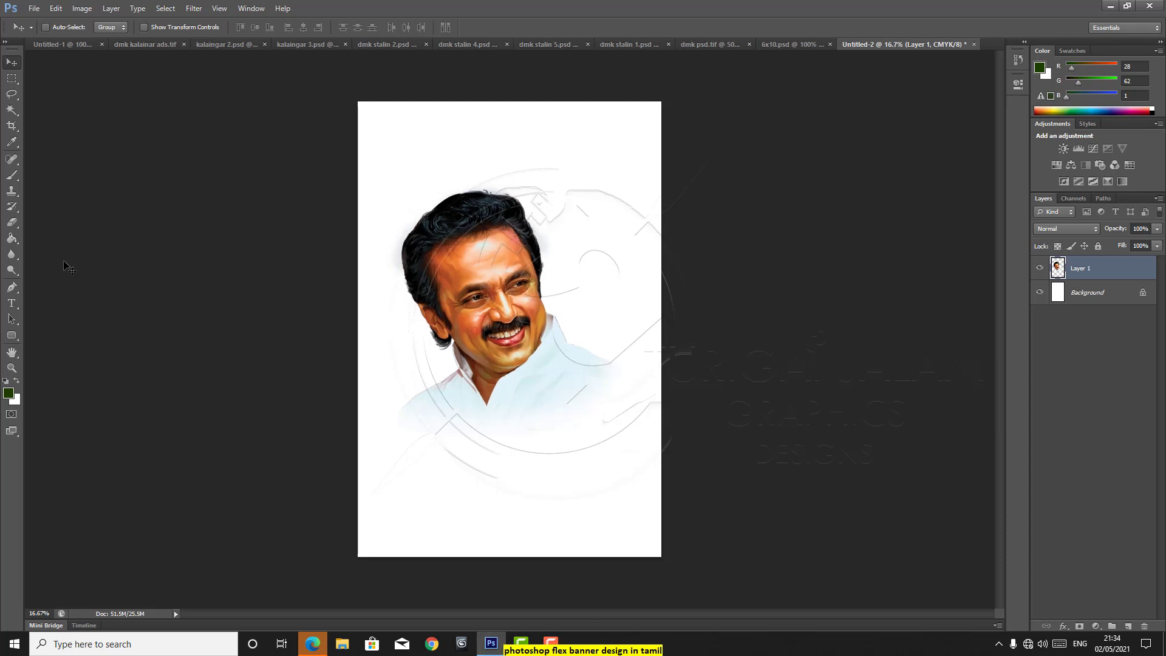
# - Start a text layer below the portrait and set the input language to the Tamil Suratha Bamini keyboard
pyautogui.click(11, 302)
pyautogui.click(446, 479)
pyautogui.click(1081, 646)
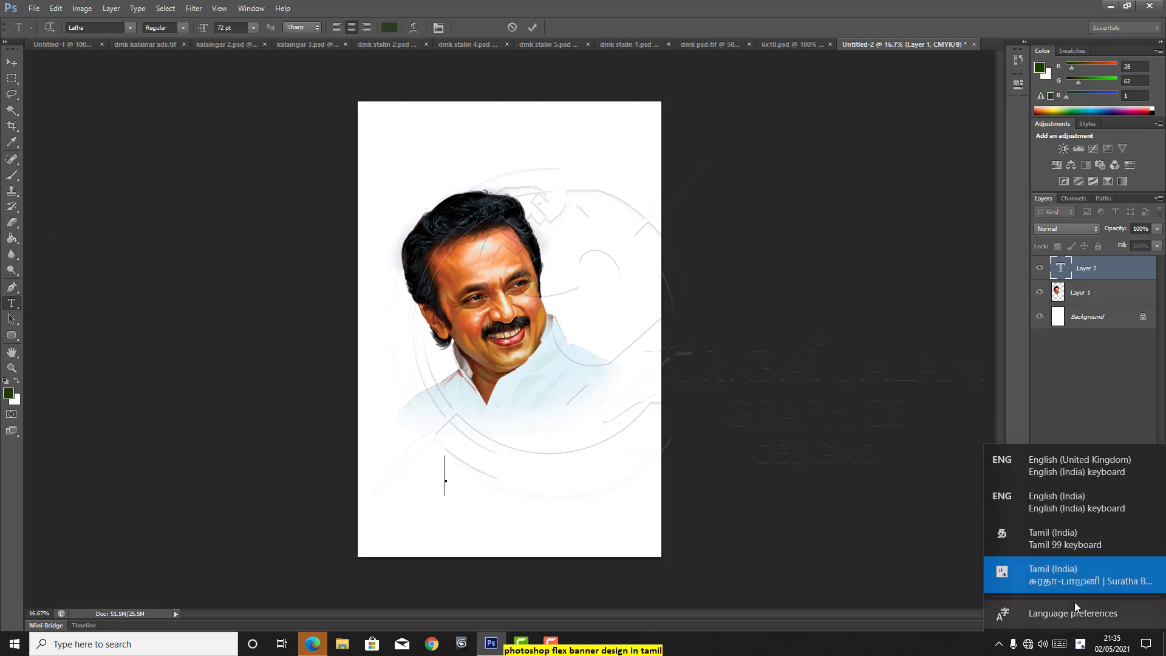
pyautogui.click(1060, 577)
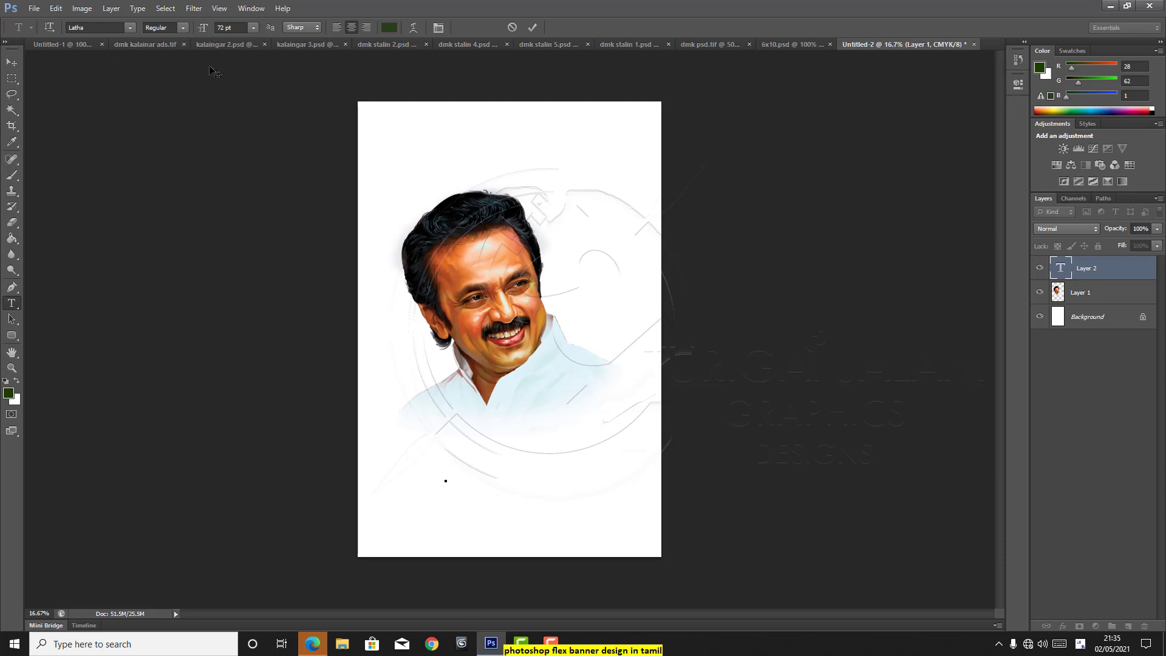
# - Check kalaingar 2.psd and dmk stalin 5.psd for reusable Tamil text, selecting the party-name line at the base of the kalaingar 2.psd design
pyautogui.click(231, 45)
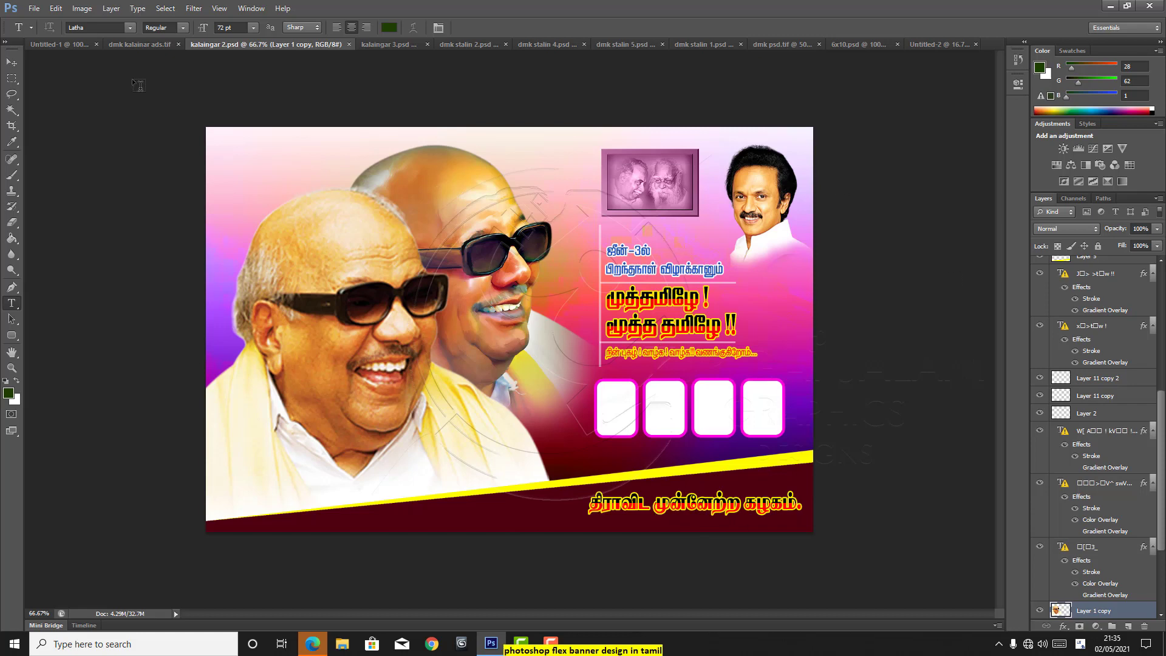
pyautogui.click(11, 62)
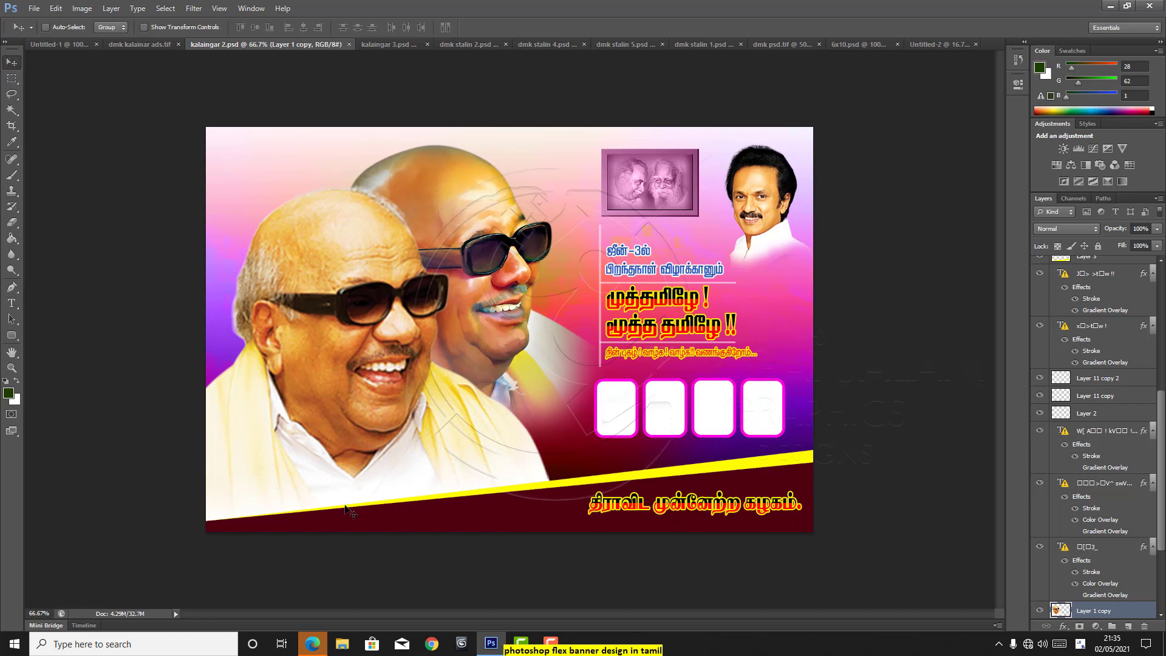
pyautogui.rightClick(701, 504)
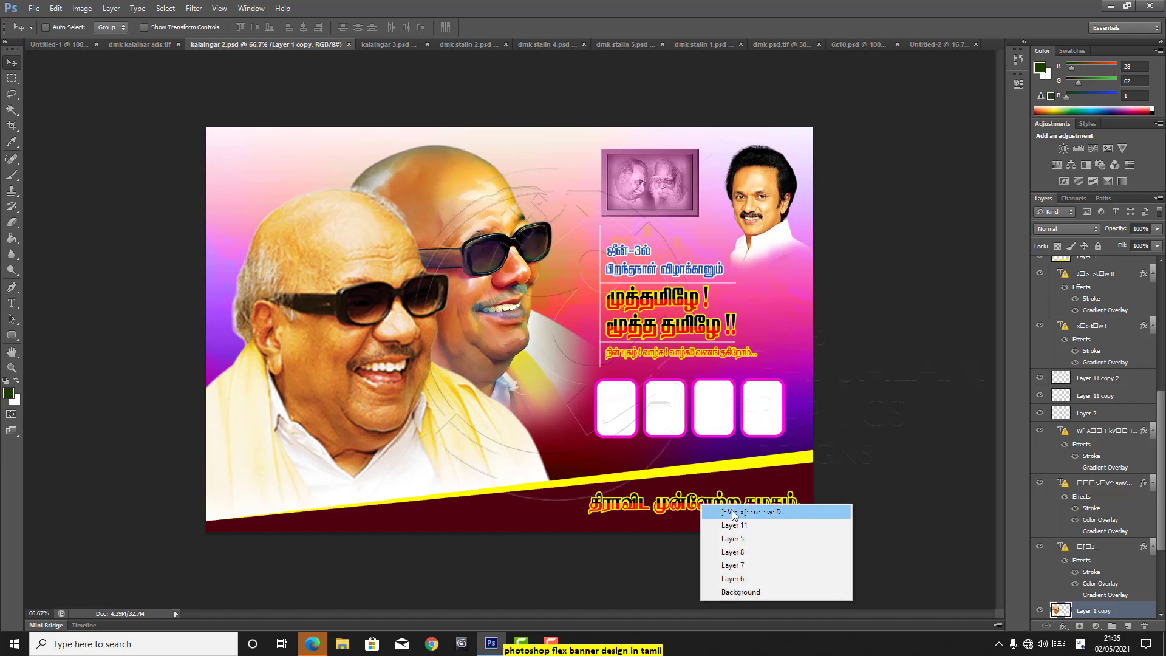
pyautogui.click(733, 511)
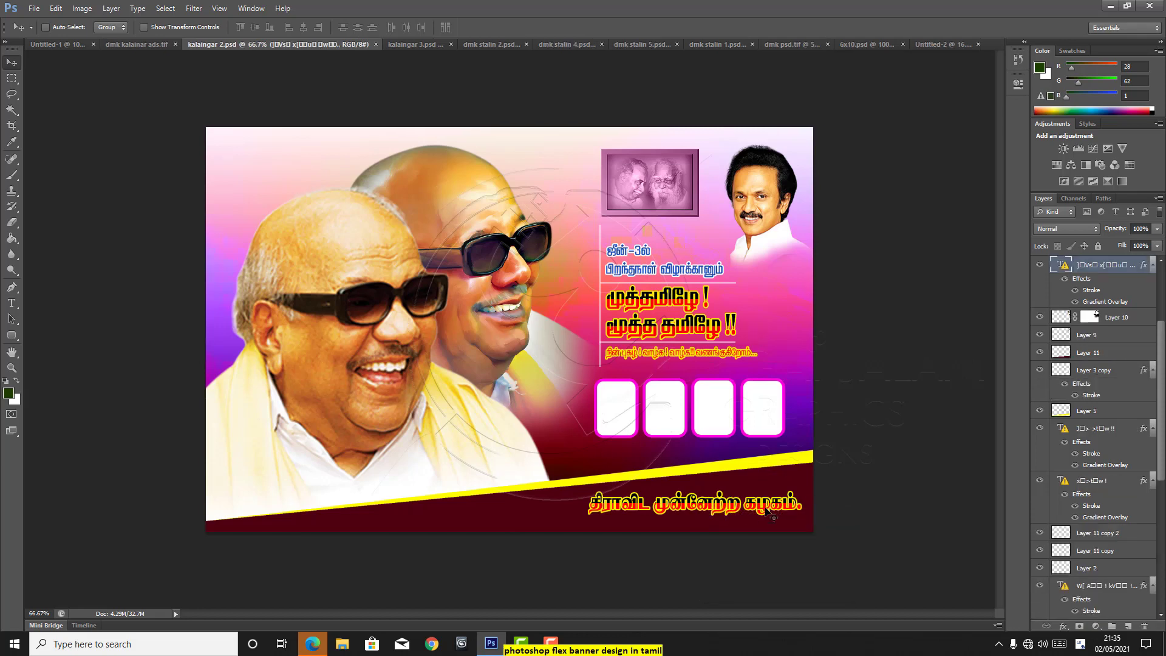
pyautogui.click(937, 42)
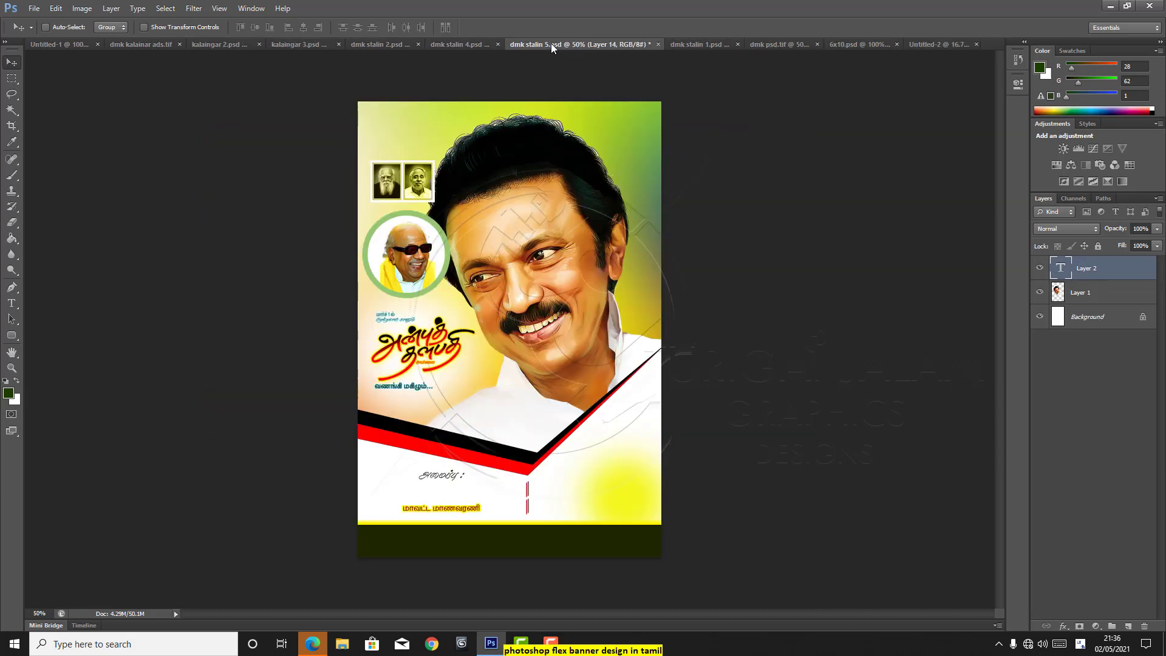
pyautogui.click(553, 43)
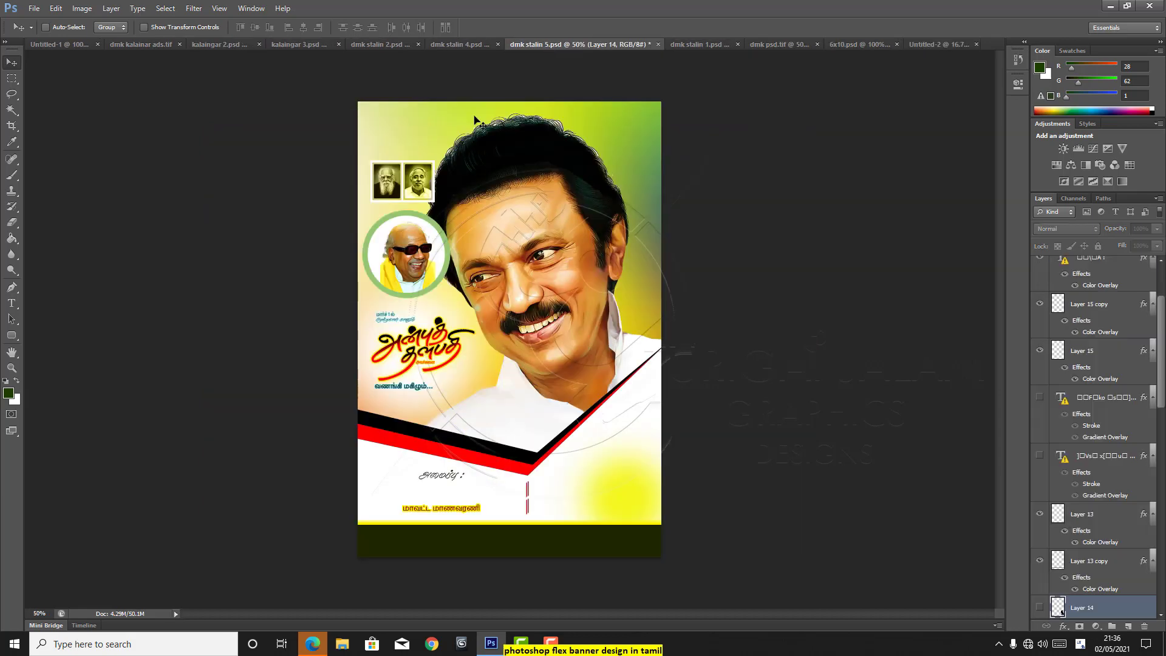
# - Copy the linked Tamil slogan text layers from dmk stalin 4.psd into the Untitled-2 document, below the portrait
pyautogui.click(453, 42)
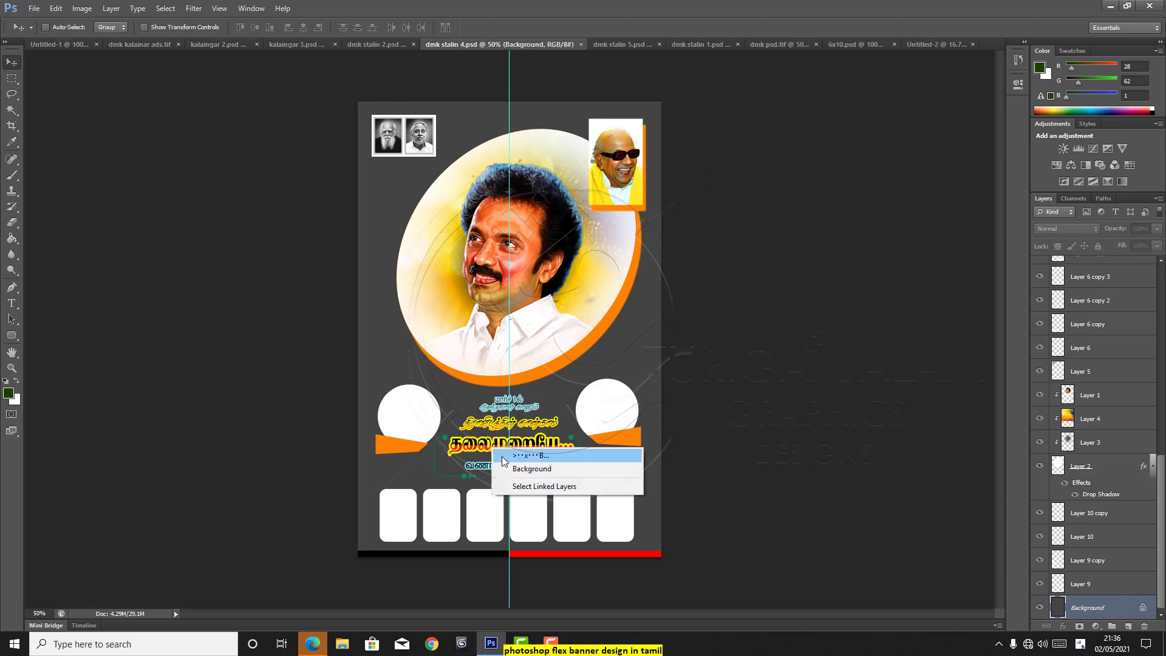
pyautogui.click(506, 460)
pyautogui.moveTo(506, 460); pyautogui.dragTo(514, 510)
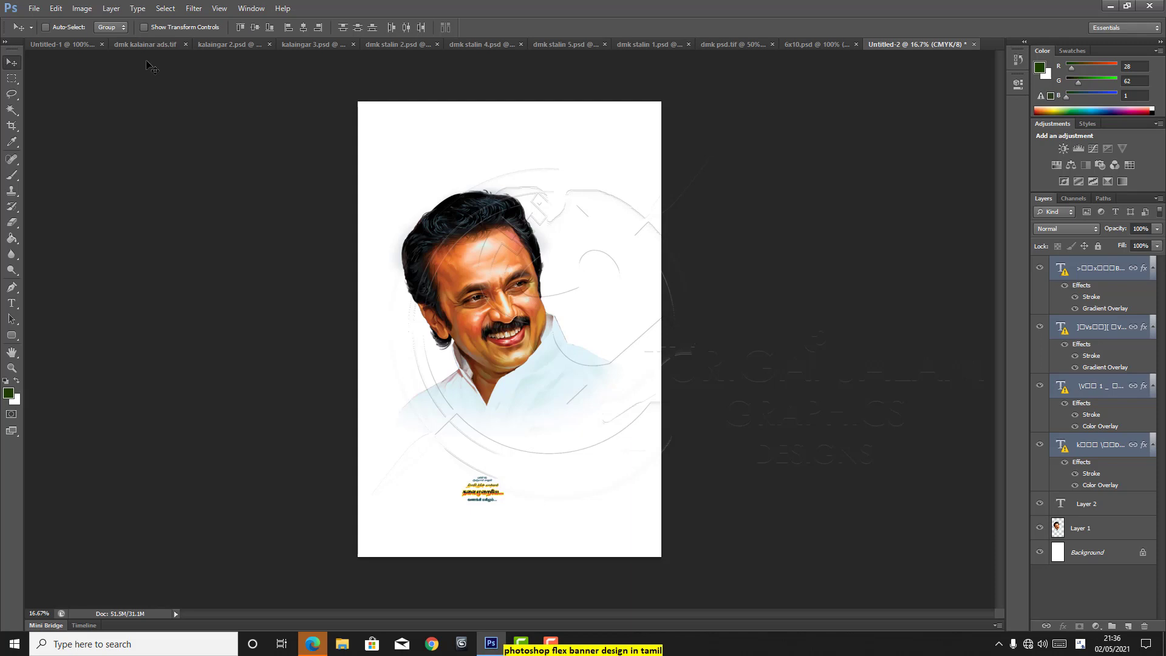
# - Select the headline text layer "தலைமுறையே..." and switch the input language to English (United Kingdom)
pyautogui.rightClick(484, 495)
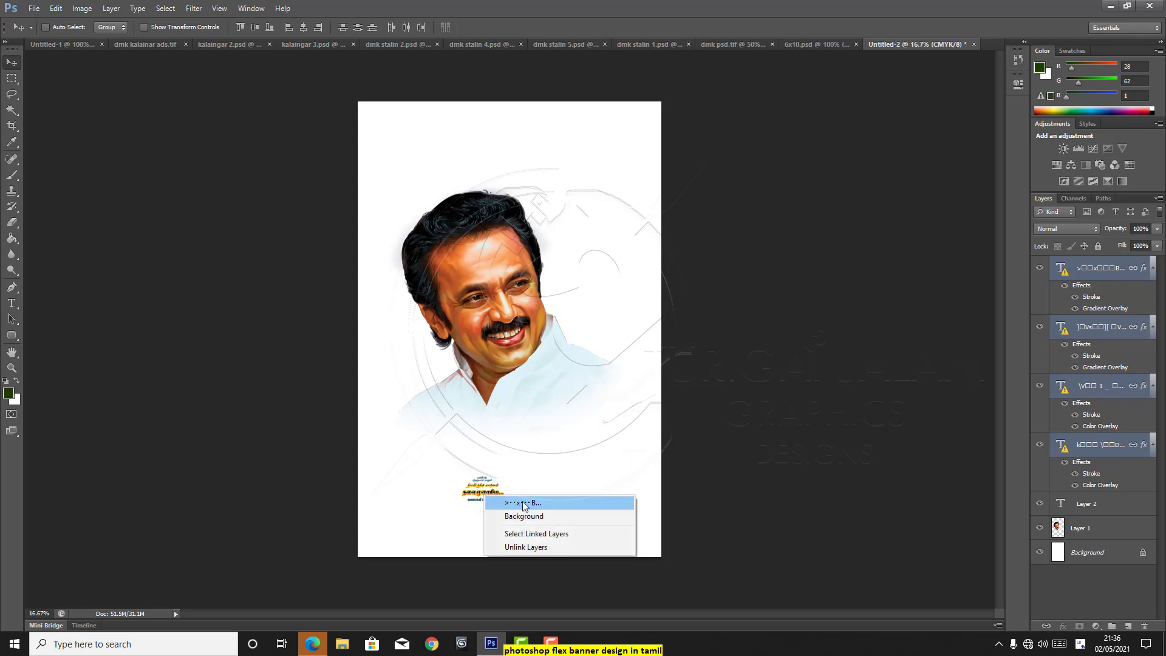
pyautogui.click(523, 503)
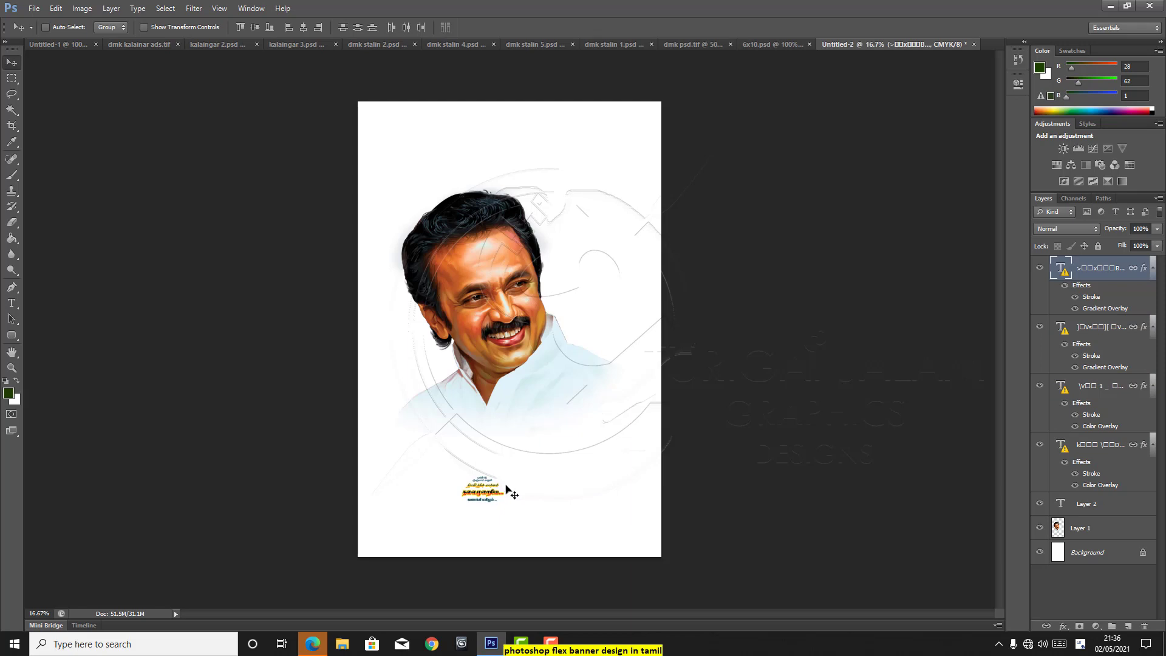
pyautogui.click(1079, 649)
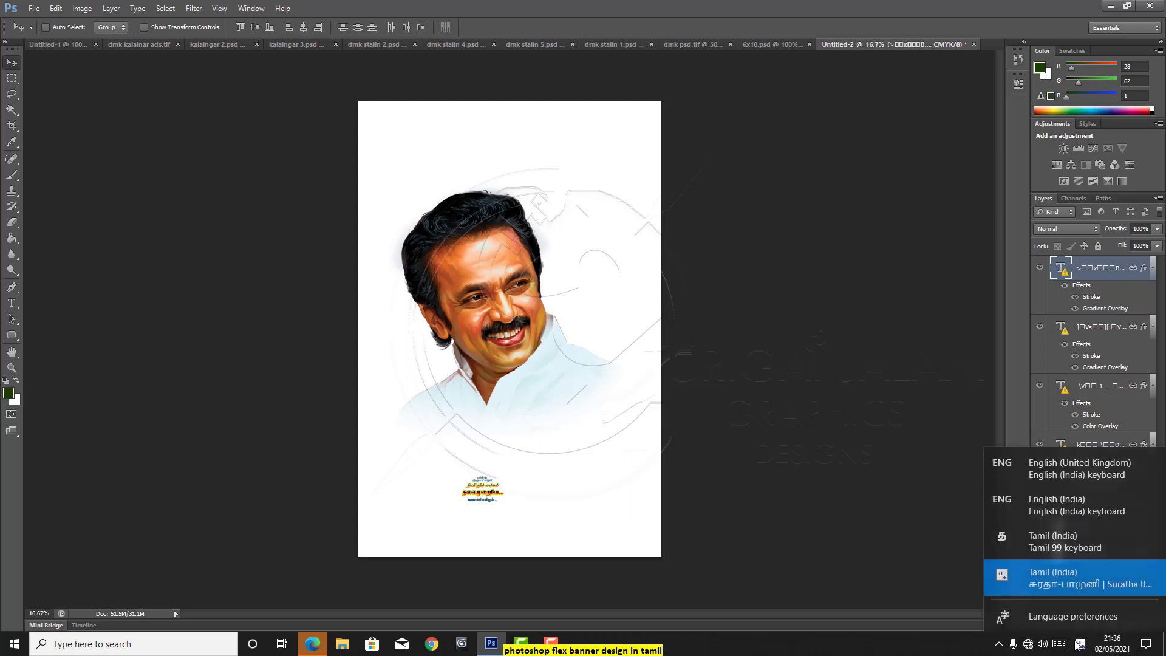
pyautogui.click(1070, 454)
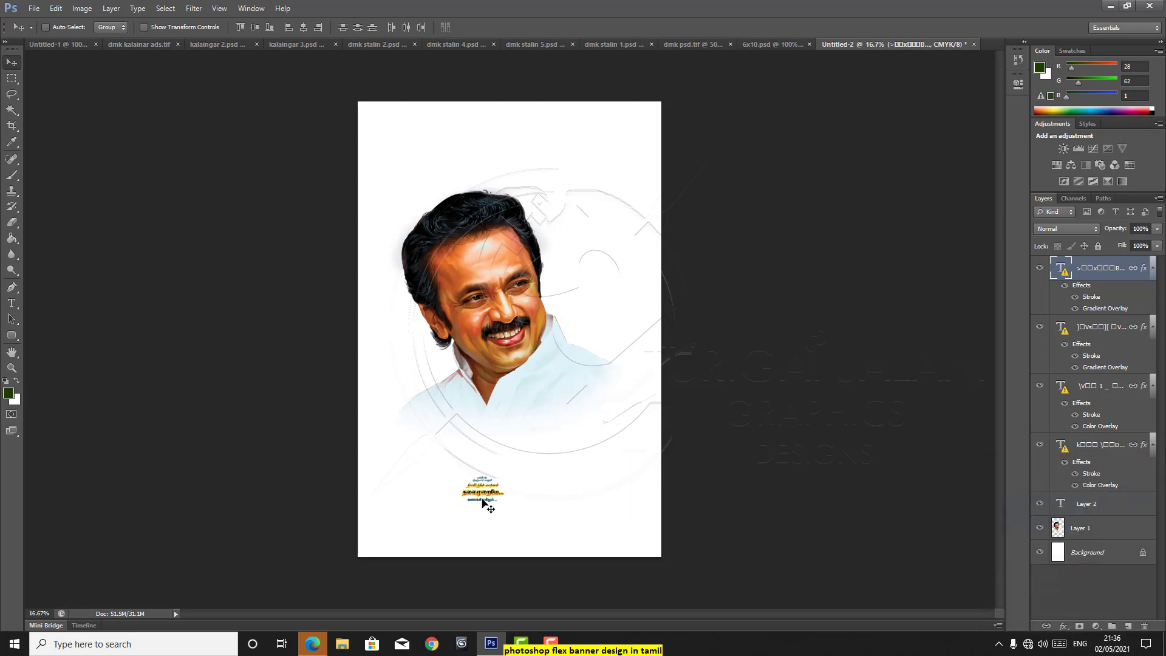
# - Enlarge the linked Tamil text block to about two thirds of the page width, accepting the missing fonts, and place it below the portrait
pyautogui.doubleClick(484, 504)
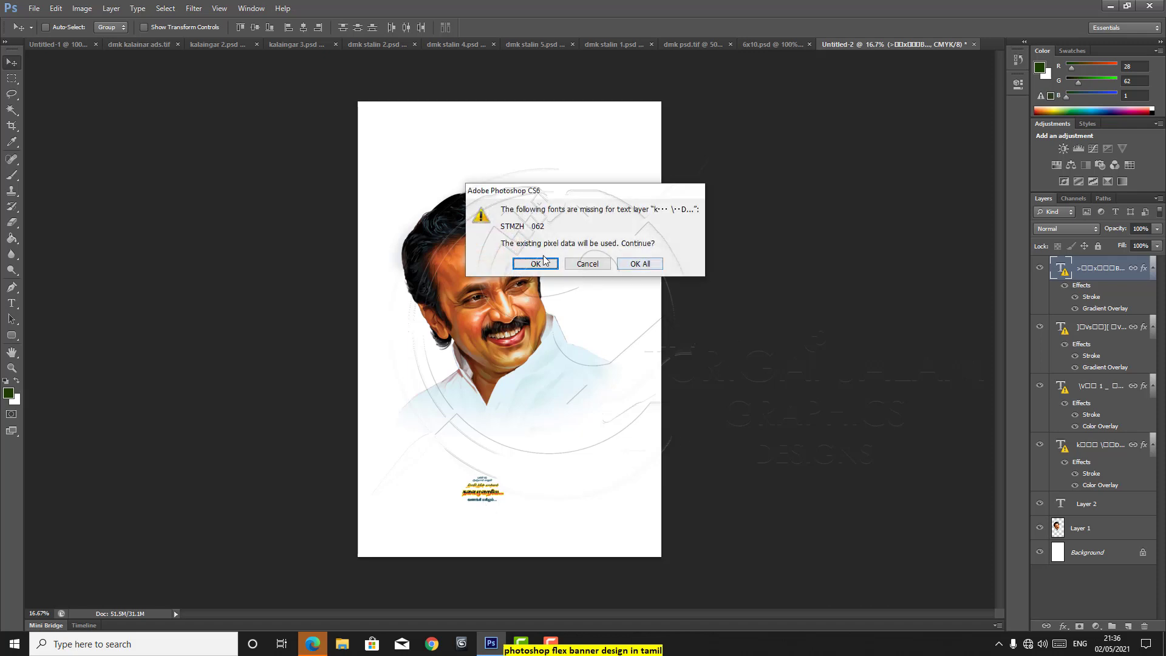
pyautogui.click(633, 268)
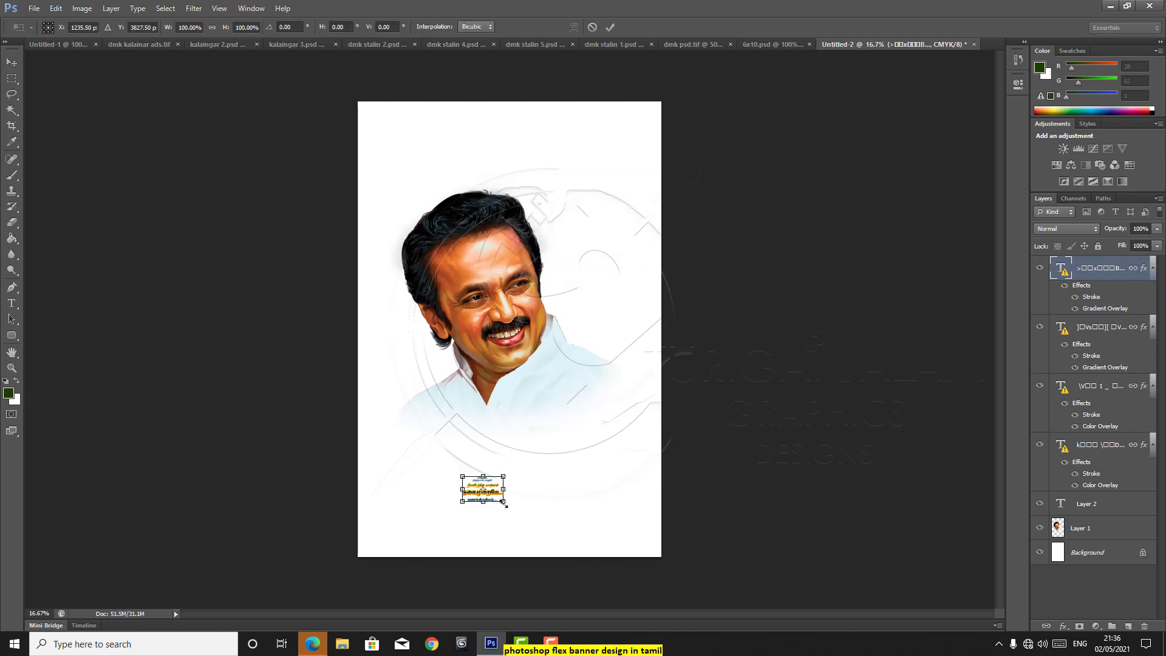
pyautogui.moveTo(531, 518); pyautogui.dragTo(584, 552)
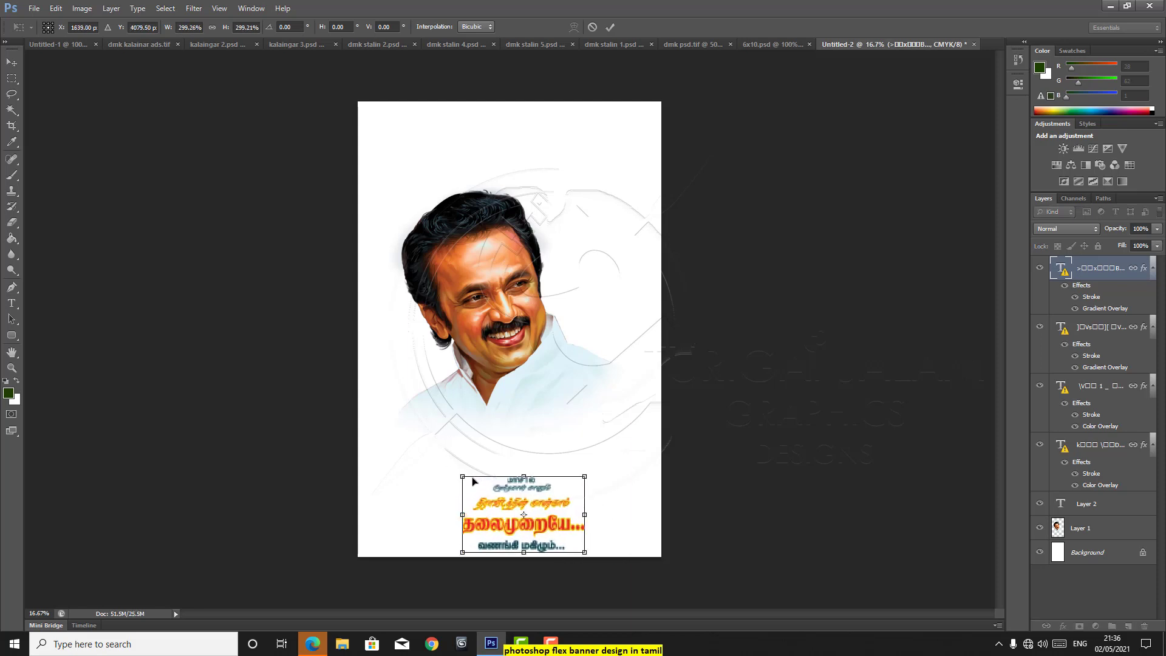
pyautogui.moveTo(463, 477); pyautogui.dragTo(398, 436)
pyautogui.moveTo(591, 432); pyautogui.dragTo(593, 430)
pyautogui.press('Return')
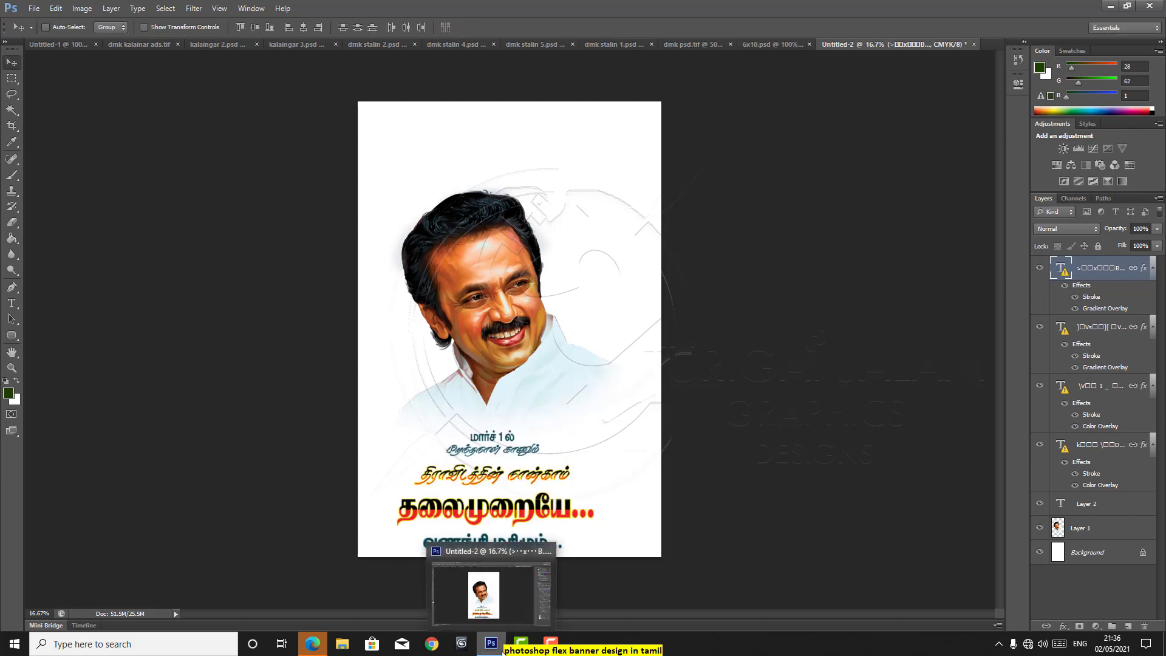
pyautogui.moveTo(523, 514); pyautogui.dragTo(539, 504)
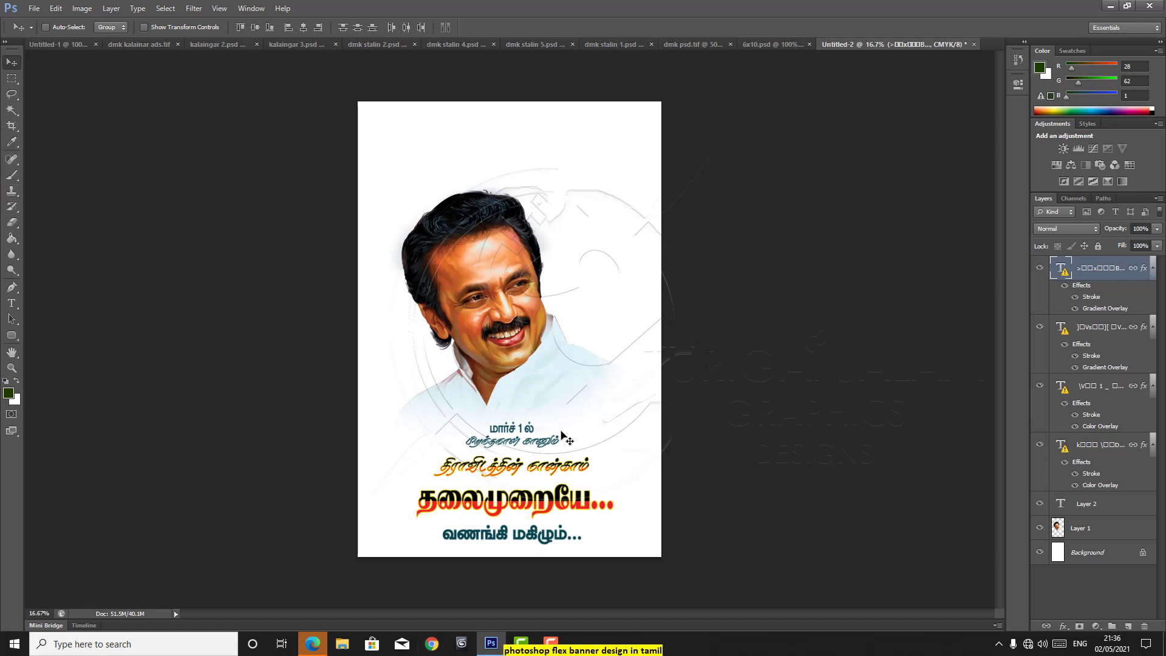
# - Hide the text layer with the "மார்ச் 1ல்" date lines above the slogan
pyautogui.rightClick(495, 432)
pyautogui.click(519, 439)
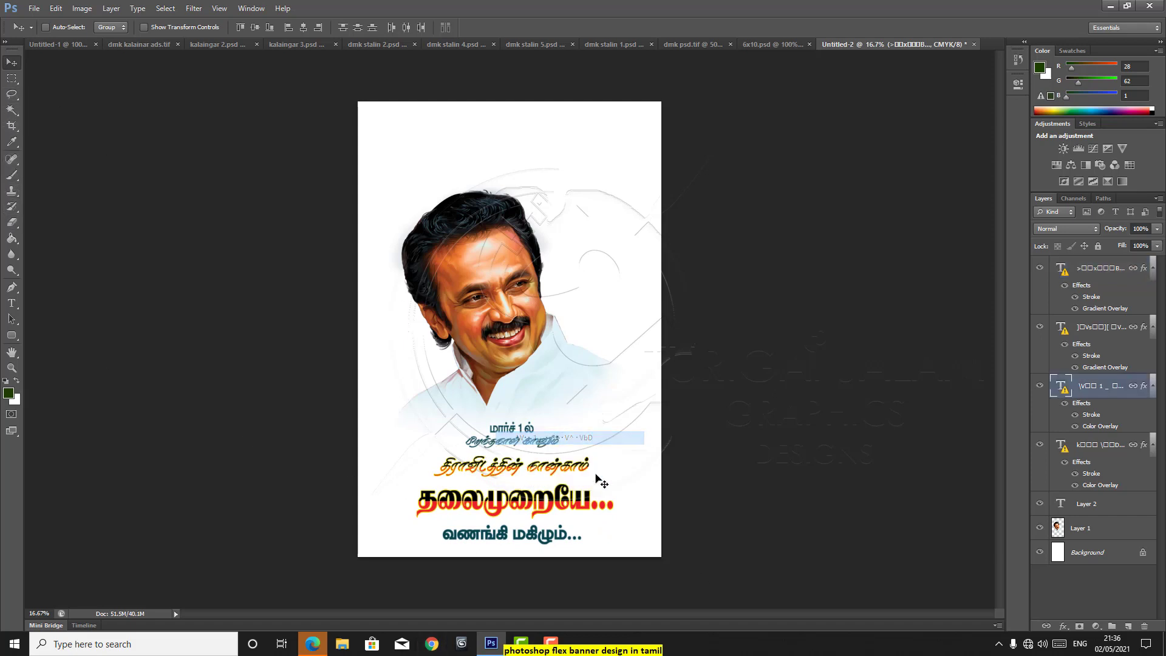
pyautogui.click(1040, 387)
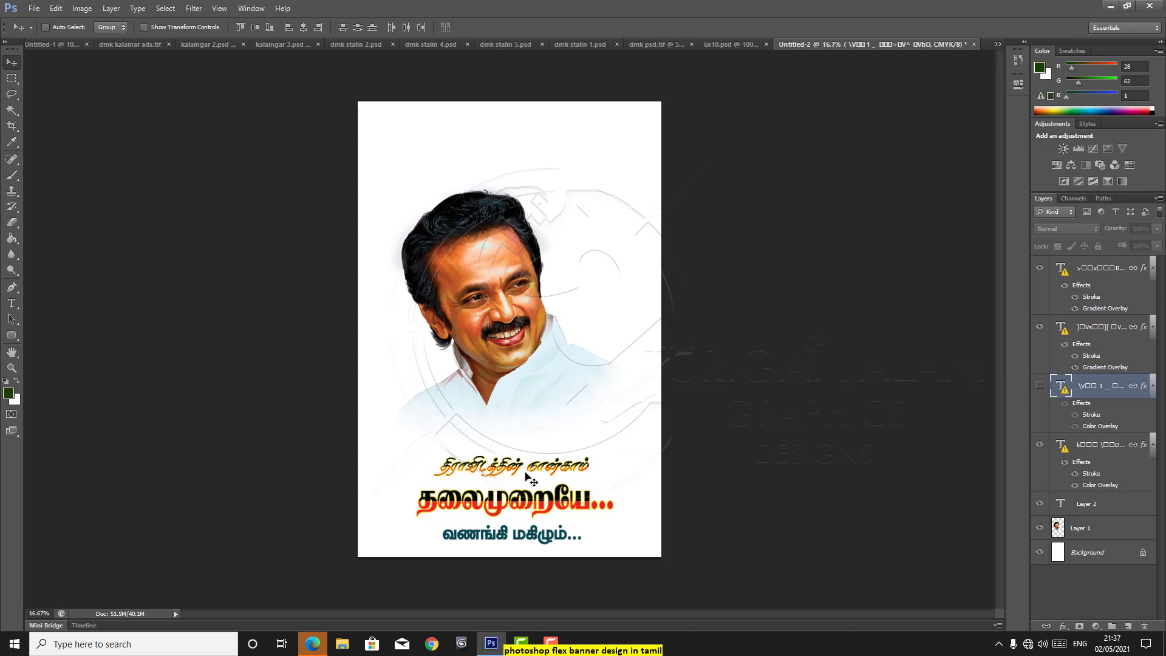
# - Try the linked slogan text block at the top of the page, overlapping the portrait's hair
pyautogui.moveTo(514, 509); pyautogui.dragTo(474, 185)
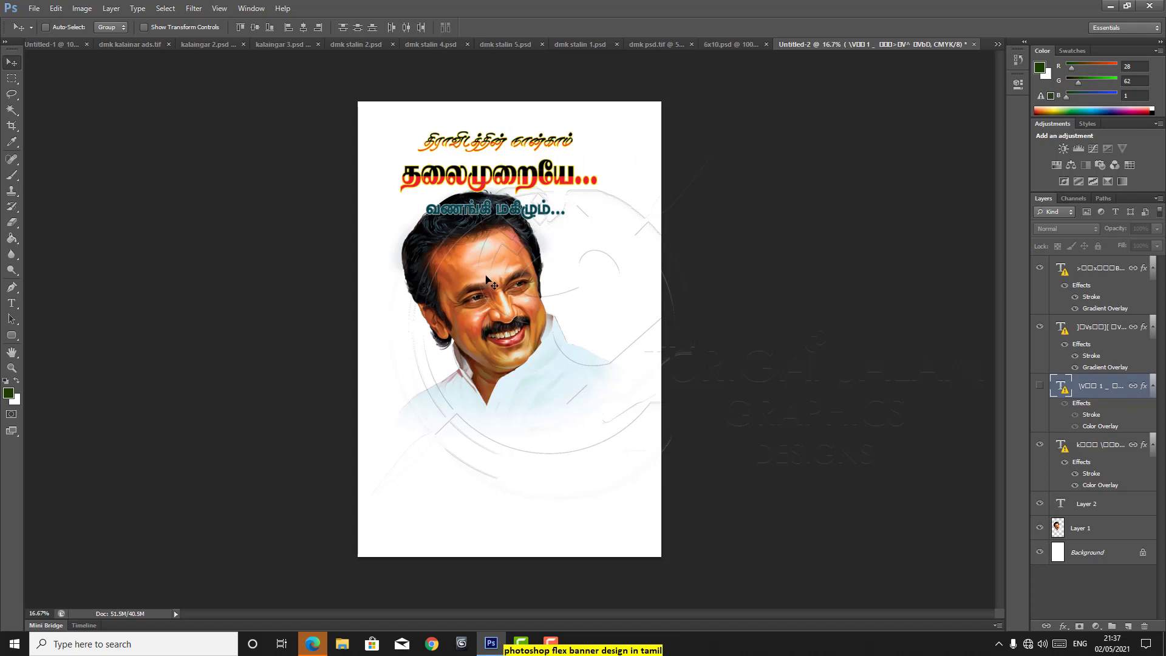
pyautogui.rightClick(488, 280)
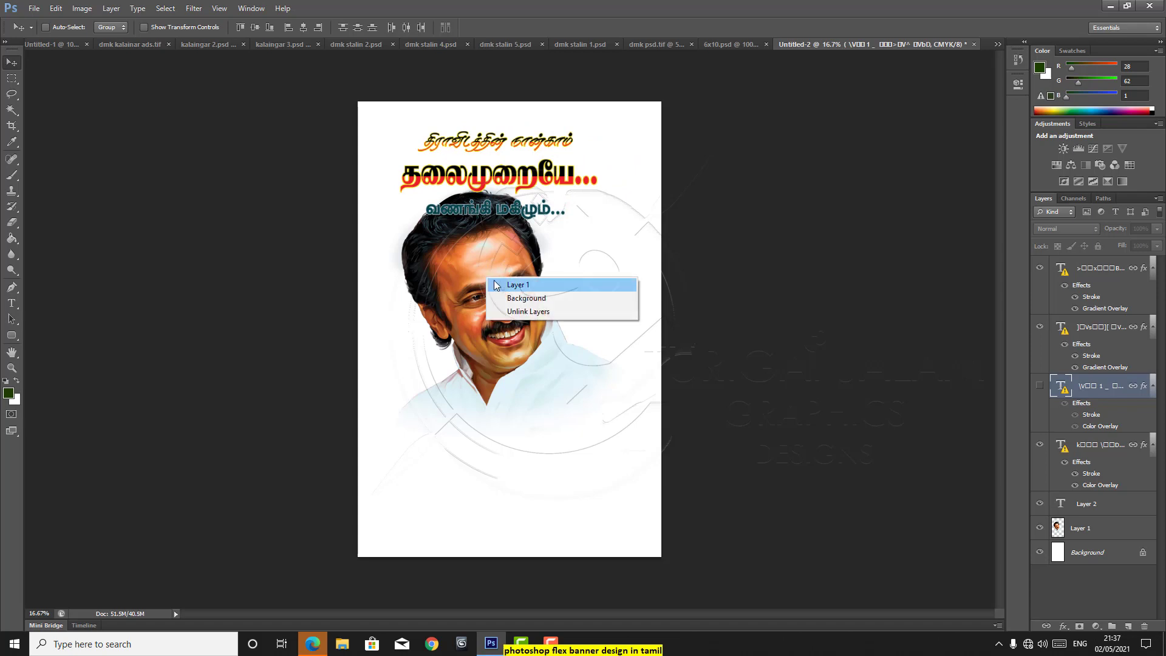
pyautogui.click(484, 185)
# - Move the linked slogan text to the page's lower left below the portrait and scale it to about 65% width and 74% height
pyautogui.rightClick(484, 185)
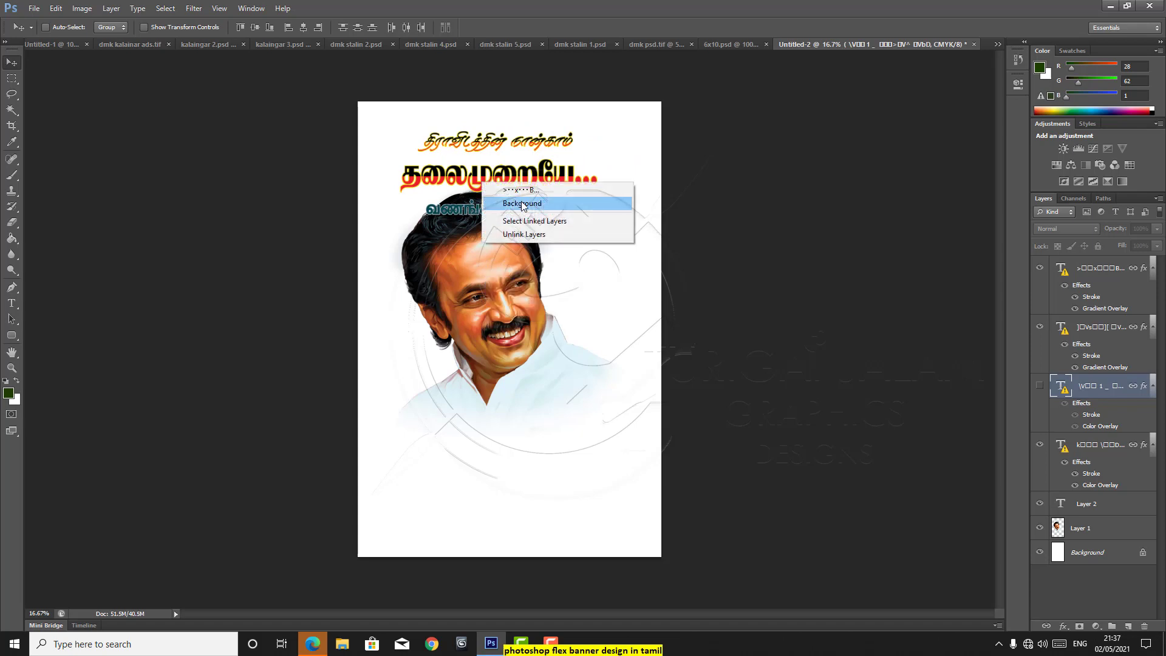
pyautogui.click(516, 200)
pyautogui.moveTo(521, 182); pyautogui.dragTo(489, 483)
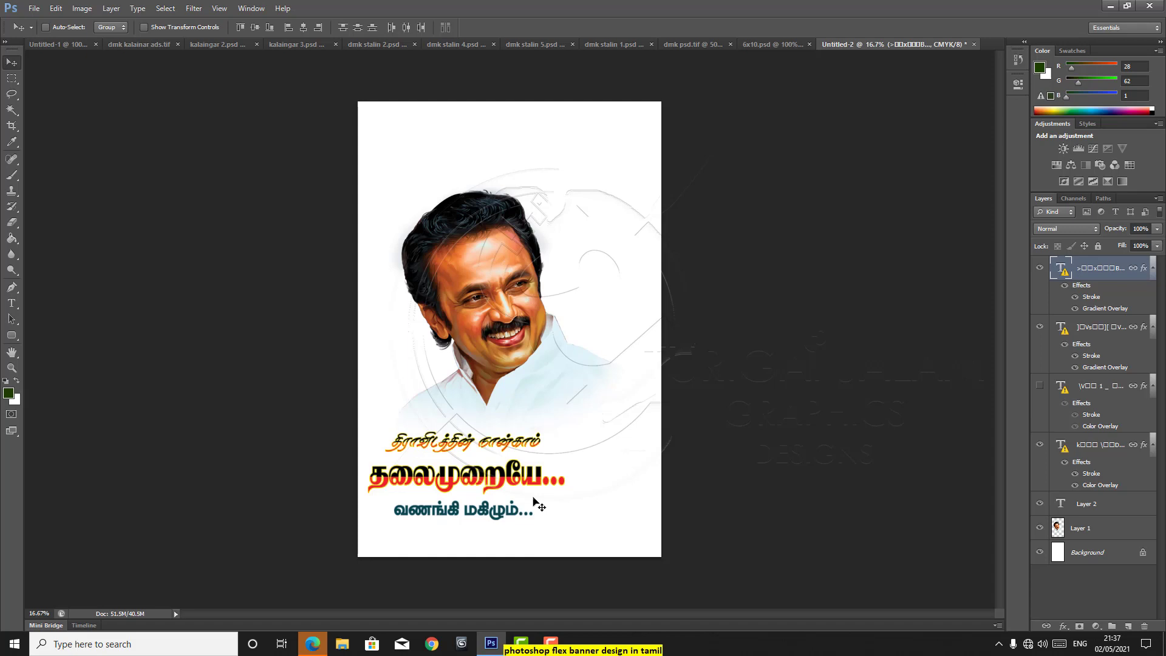
pyautogui.doubleClick(537, 504)
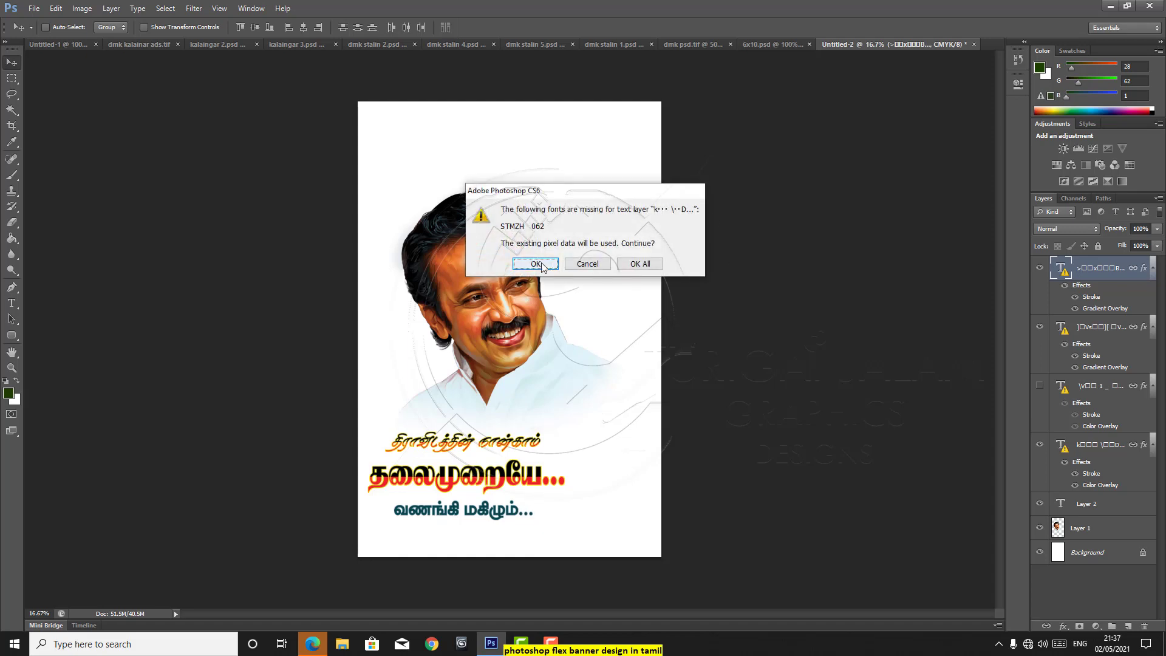
pyautogui.click(638, 266)
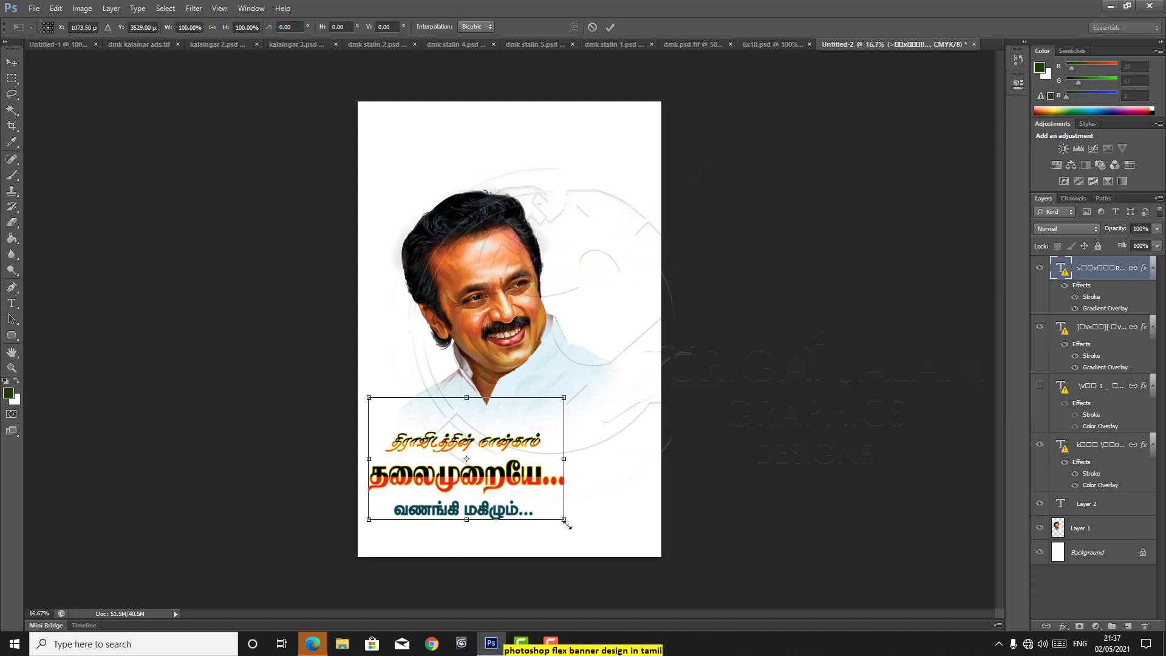
pyautogui.moveTo(564, 522); pyautogui.dragTo(496, 488)
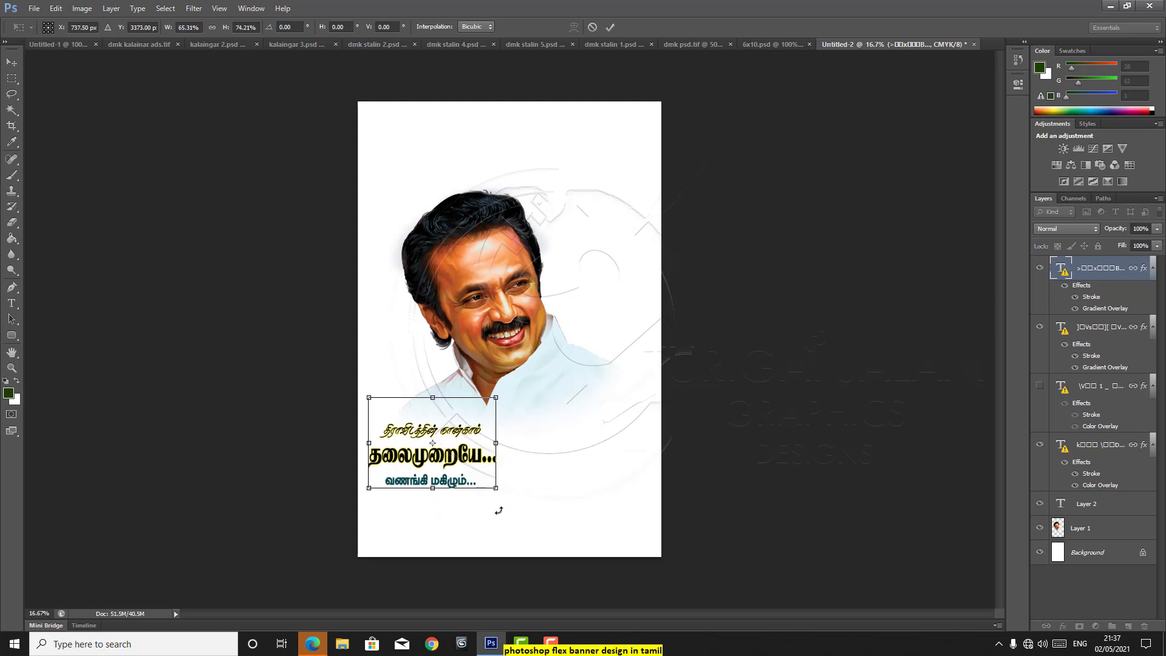
pyautogui.click(12, 62)
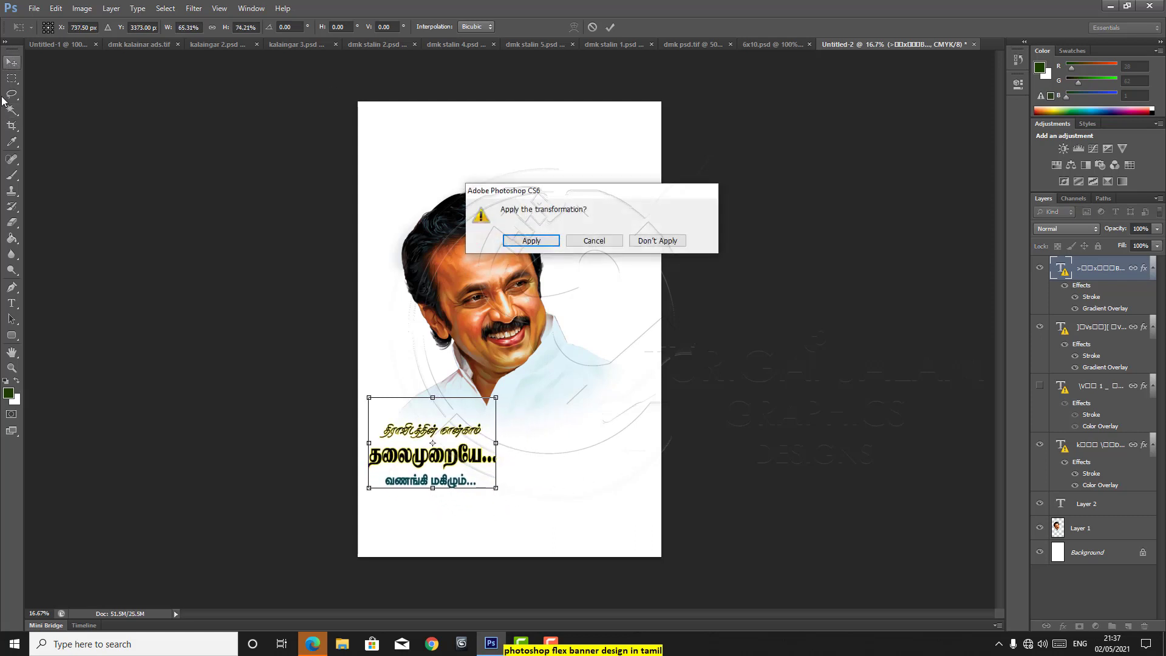
pyautogui.click(531, 240)
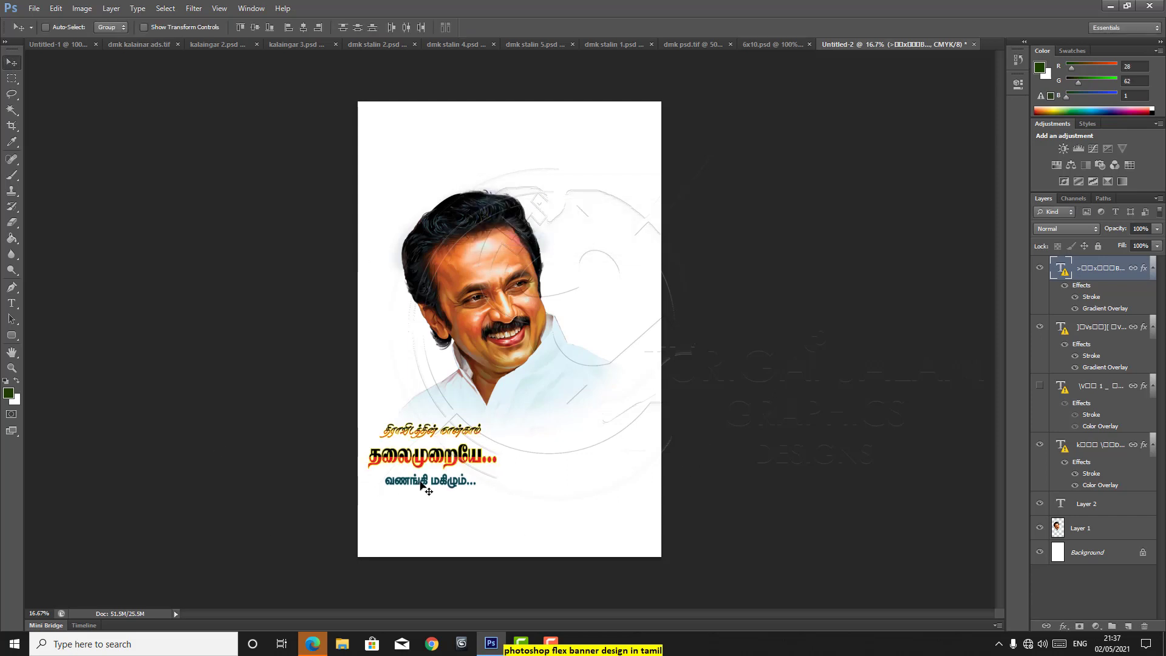
pyautogui.moveTo(421, 484); pyautogui.dragTo(420, 499)
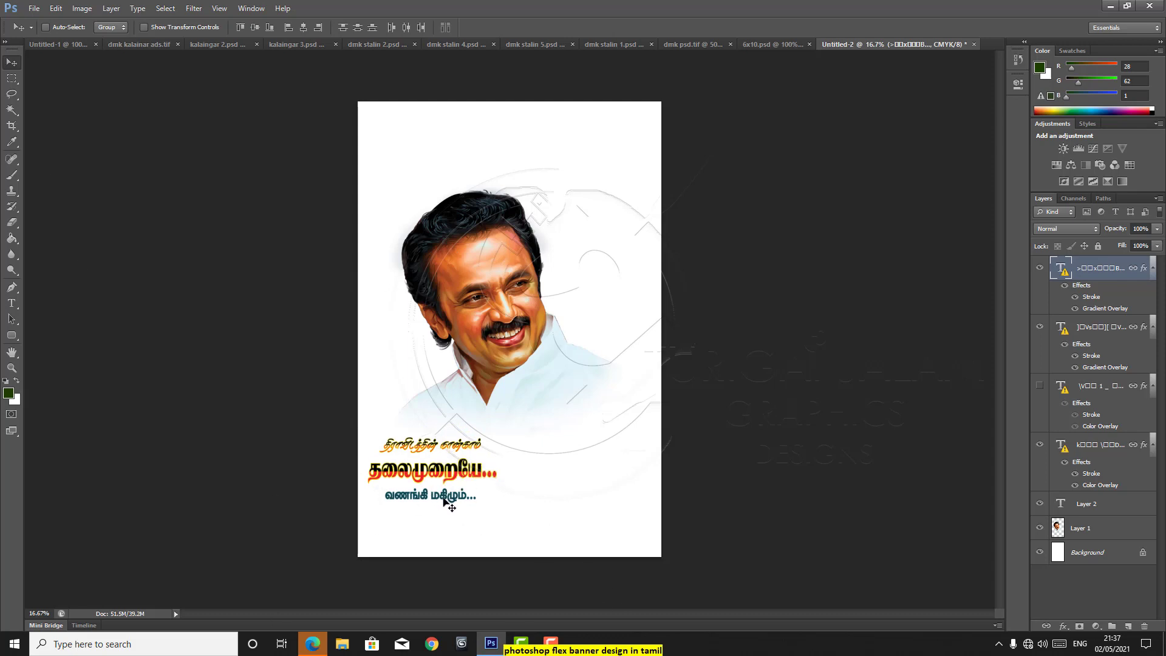
# - Hide the "வணங்கி மகிழும்..." text layer below the headline
pyautogui.rightClick(449, 499)
pyautogui.click(473, 510)
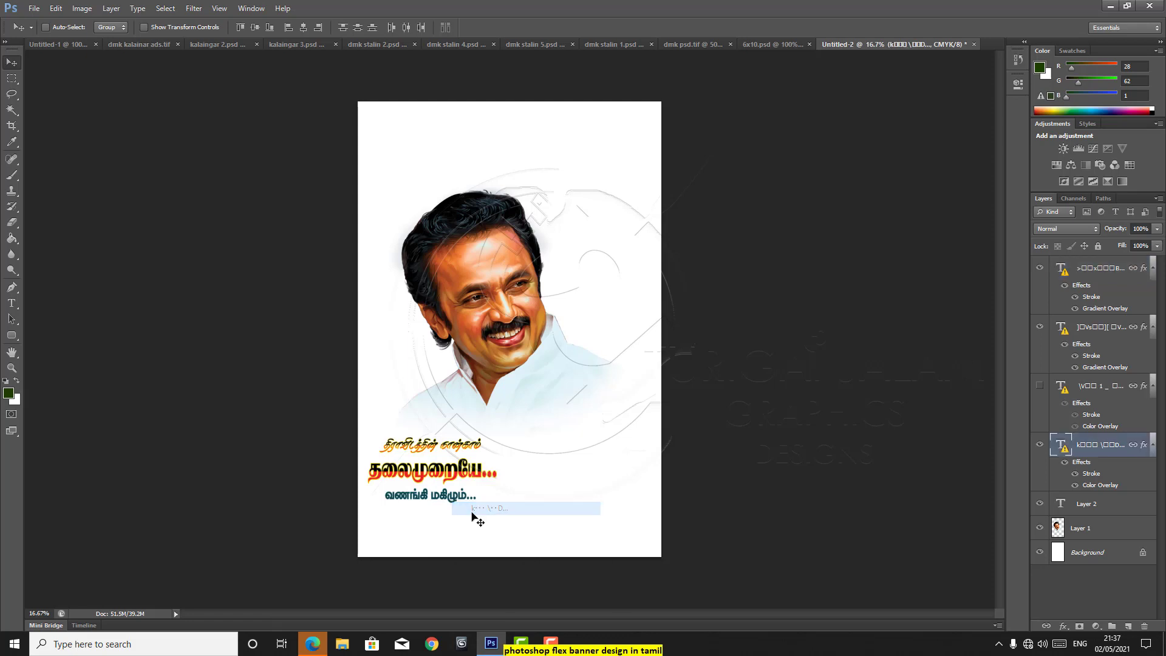
pyautogui.click(1041, 445)
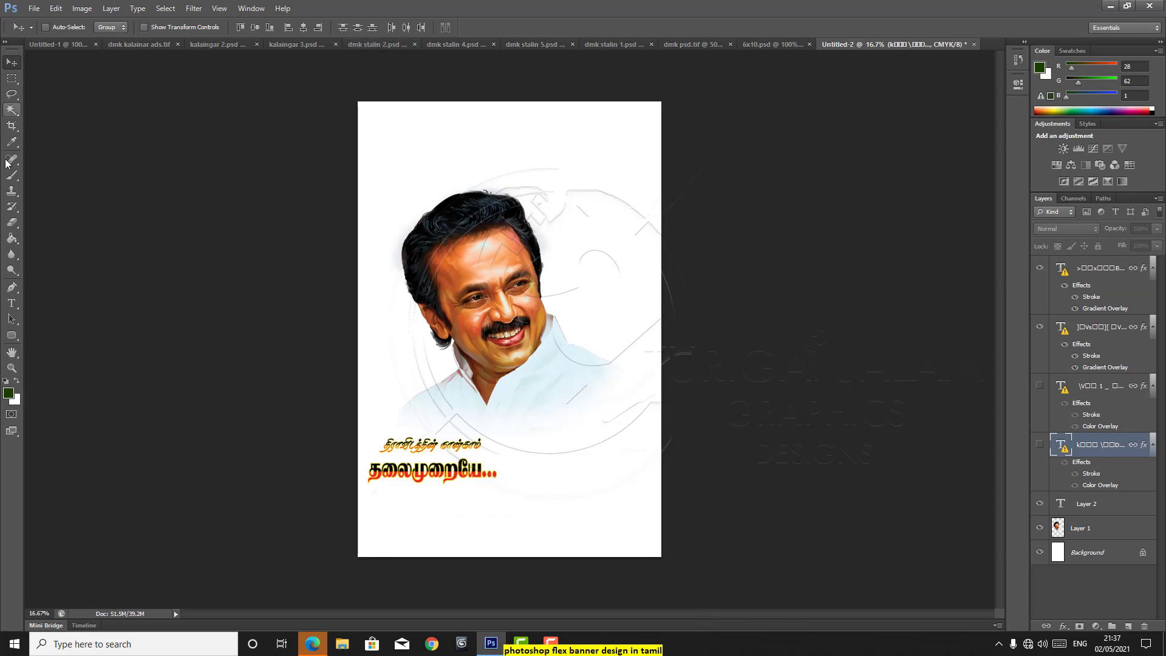
# - Start a new text layer above the portrait near the page's top and set the input language to the Tamil Suratha Bamini keyboard
pyautogui.click(11, 304)
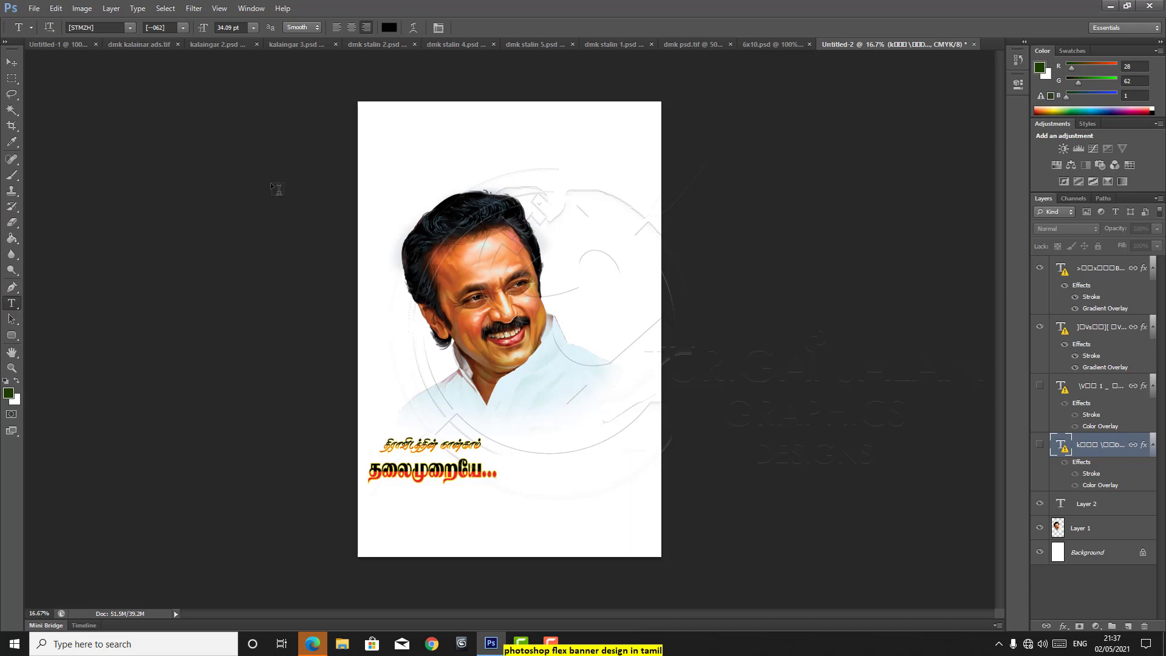
pyautogui.click(406, 146)
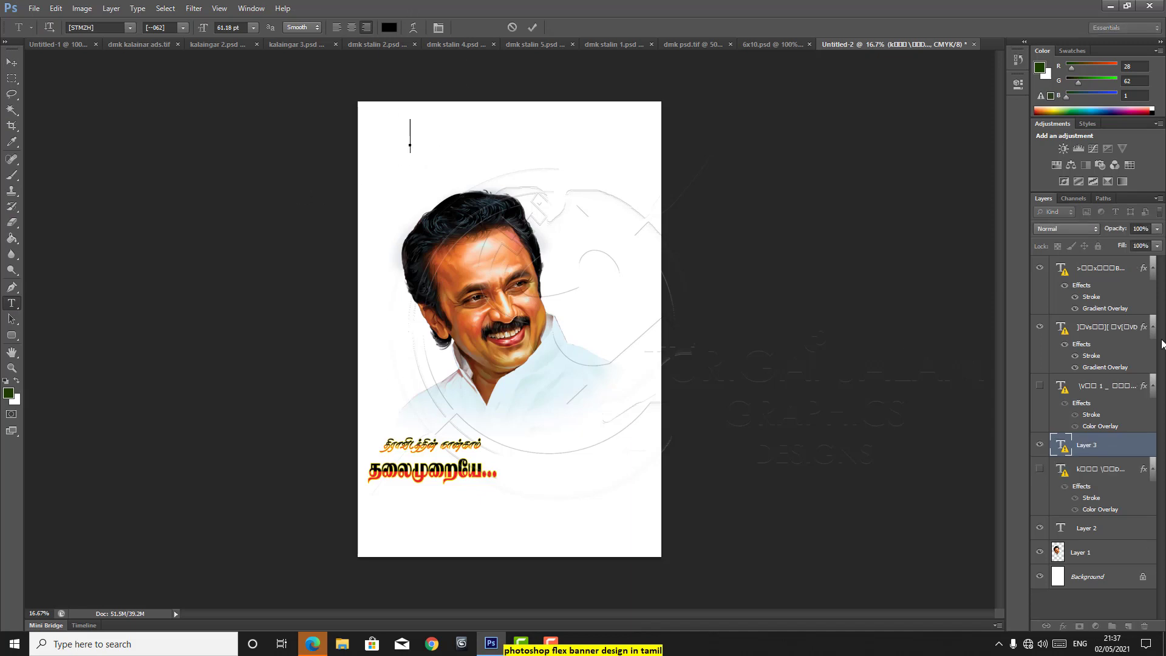
pyautogui.click(1080, 644)
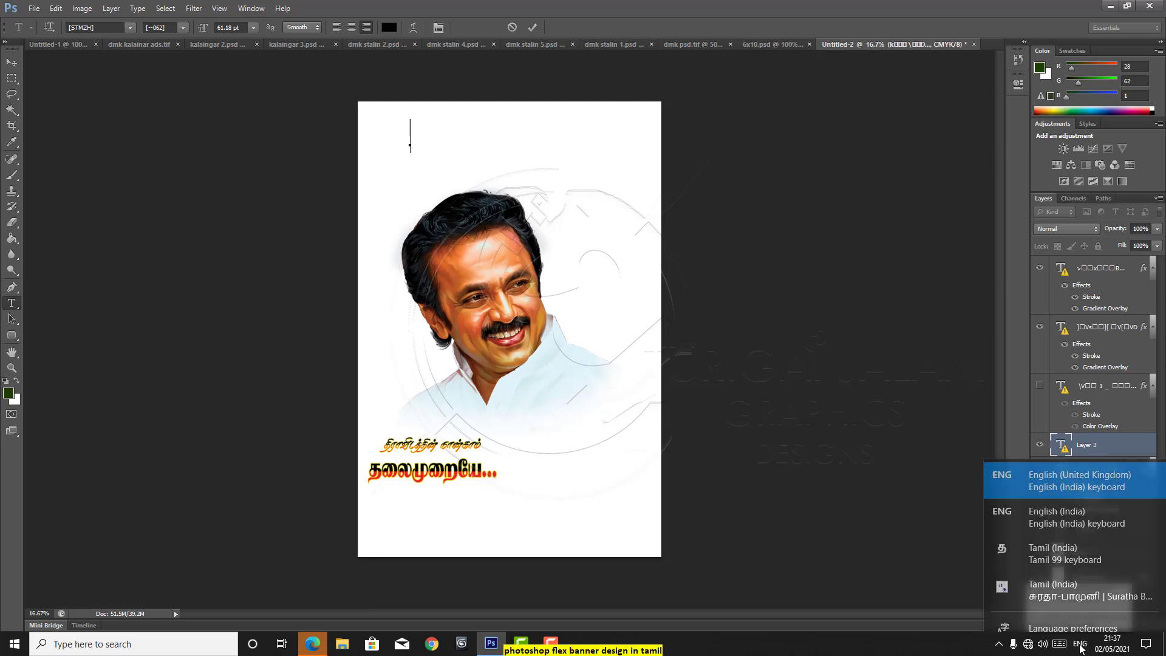
pyautogui.click(1055, 585)
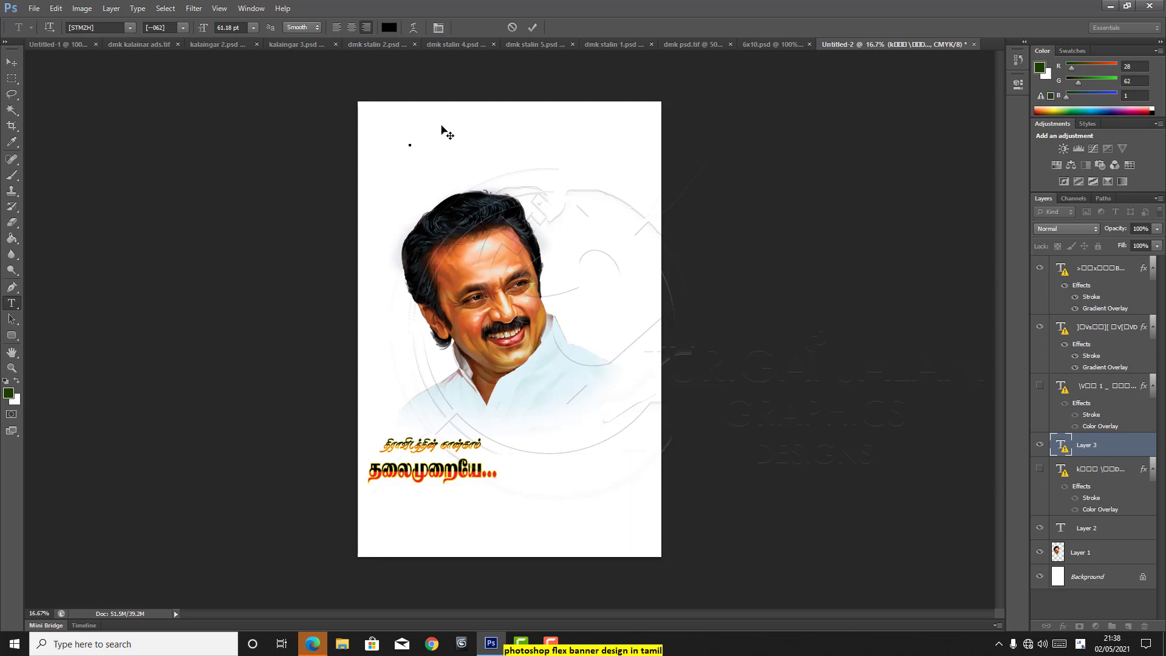
# - Try the TAU_Elango_Janani font for the new text layer at the page's top with a trial Tamil letter
pyautogui.write('ம')
pyautogui.press('BackSpace')
pyautogui.press('BackSpace')
pyautogui.click(130, 28)
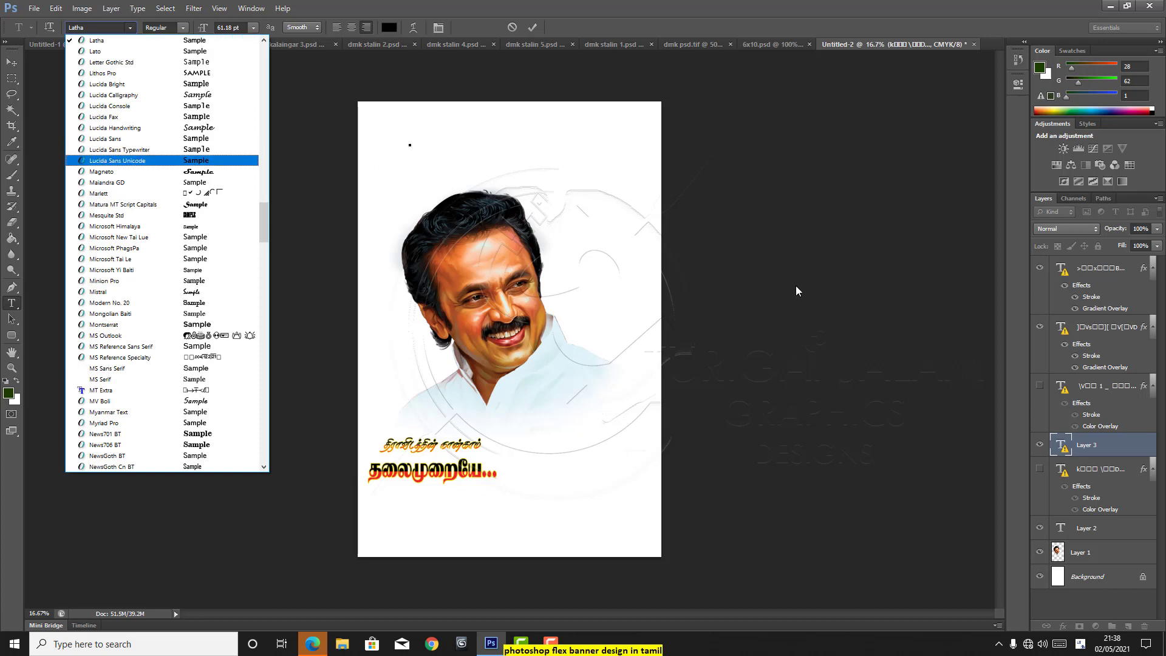
pyautogui.click(797, 291)
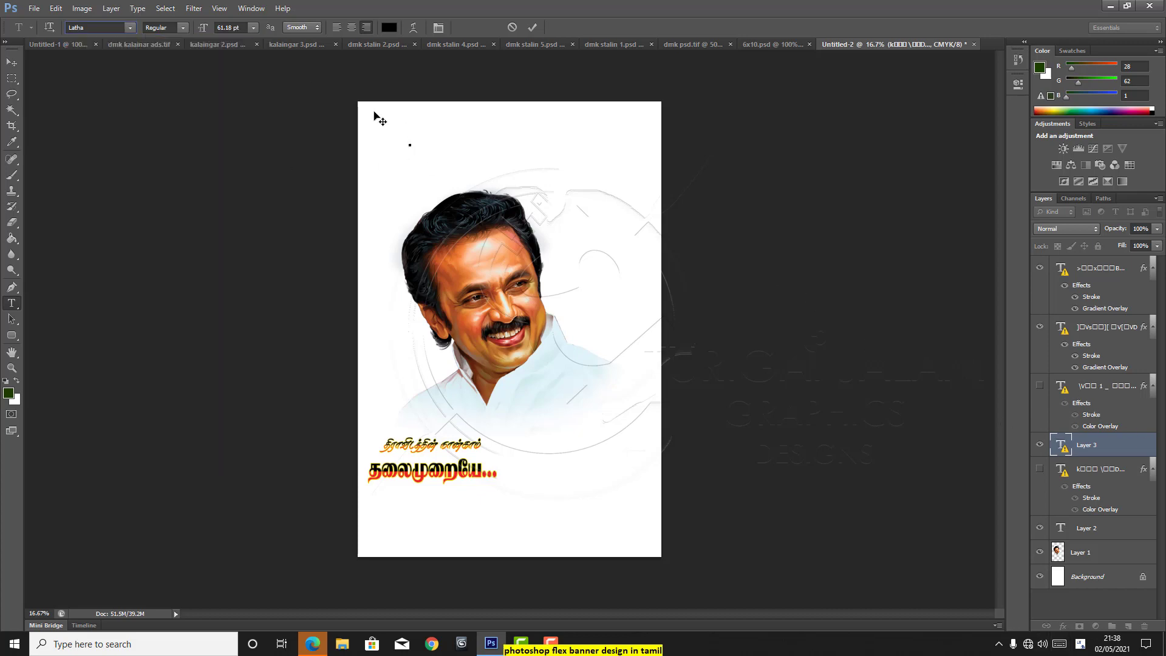
pyautogui.click(130, 28)
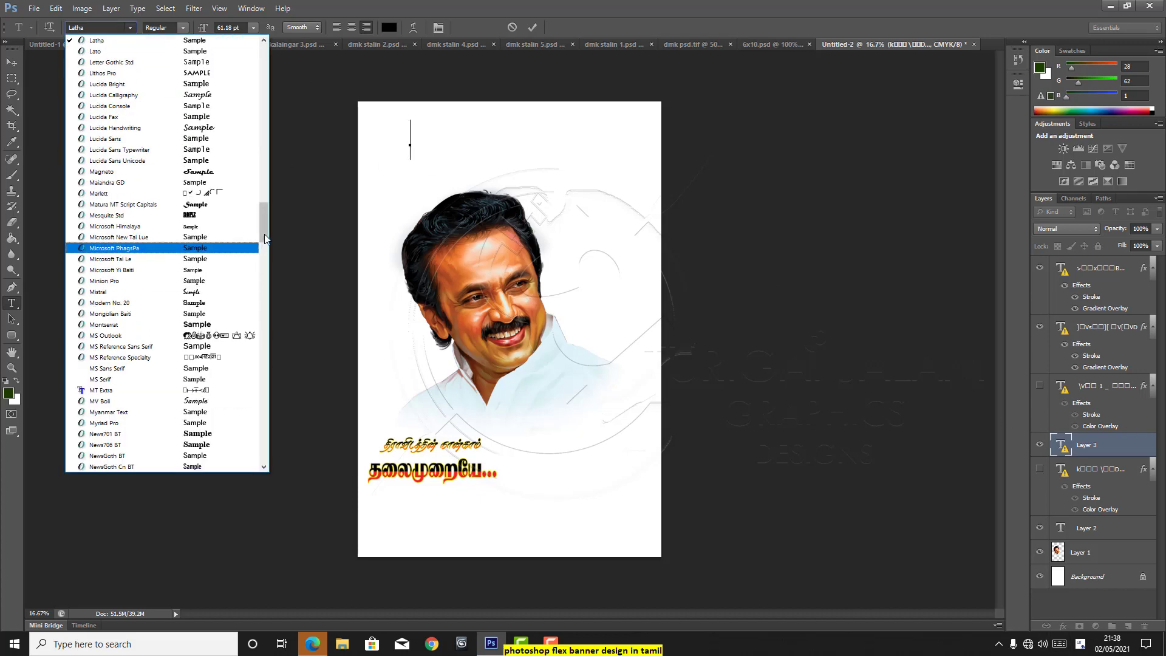
pyautogui.scroll(-15, 103, 249)
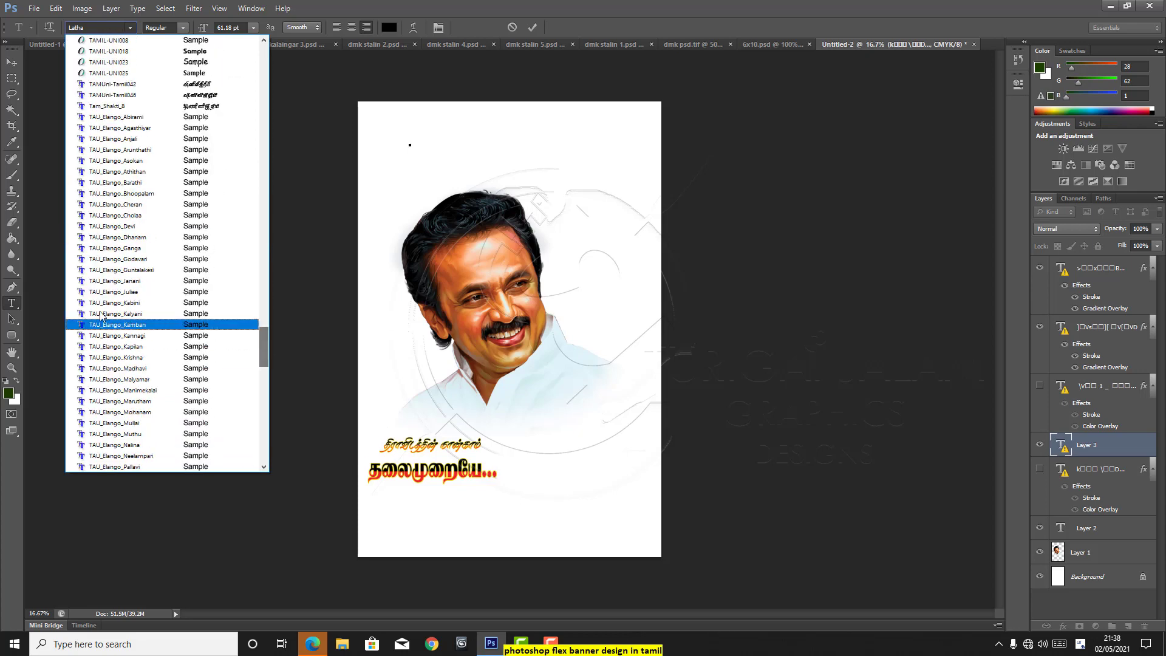
pyautogui.click(104, 280)
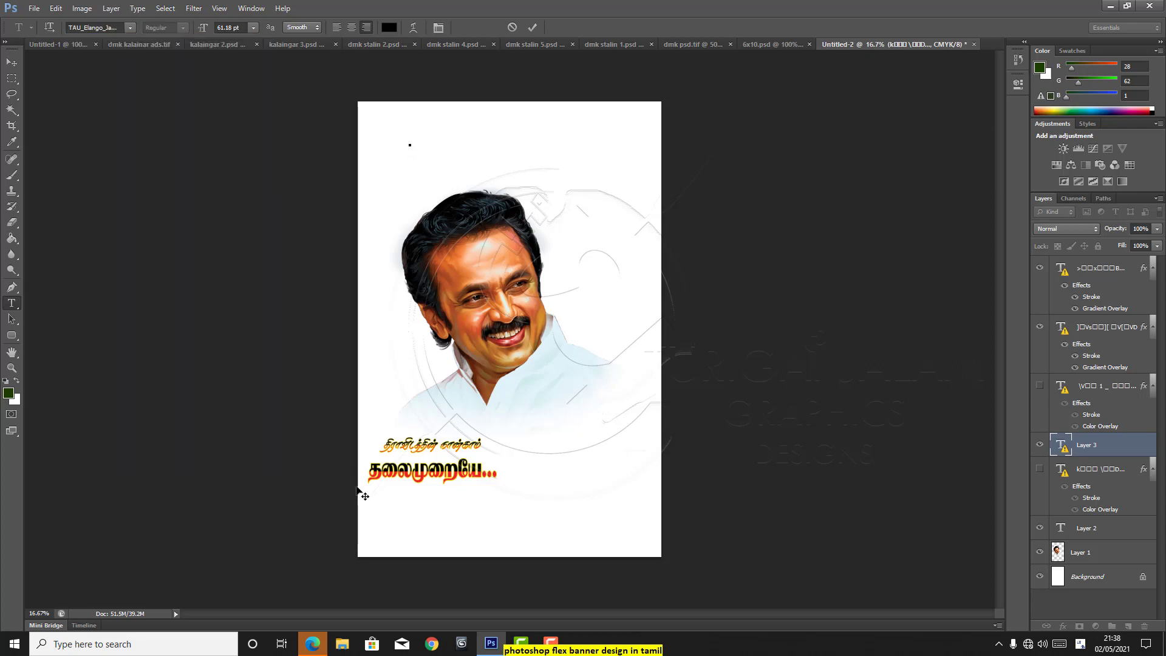
pyautogui.write('ஸ')
pyautogui.press('BackSpace')
# - Set the input language to the Tamil 99 keyboard and the new text's font to GIST-TMOTKamal
pyautogui.click(1079, 644)
pyautogui.click(1025, 510)
pyautogui.click(1110, 6)
pyautogui.click(1087, 649)
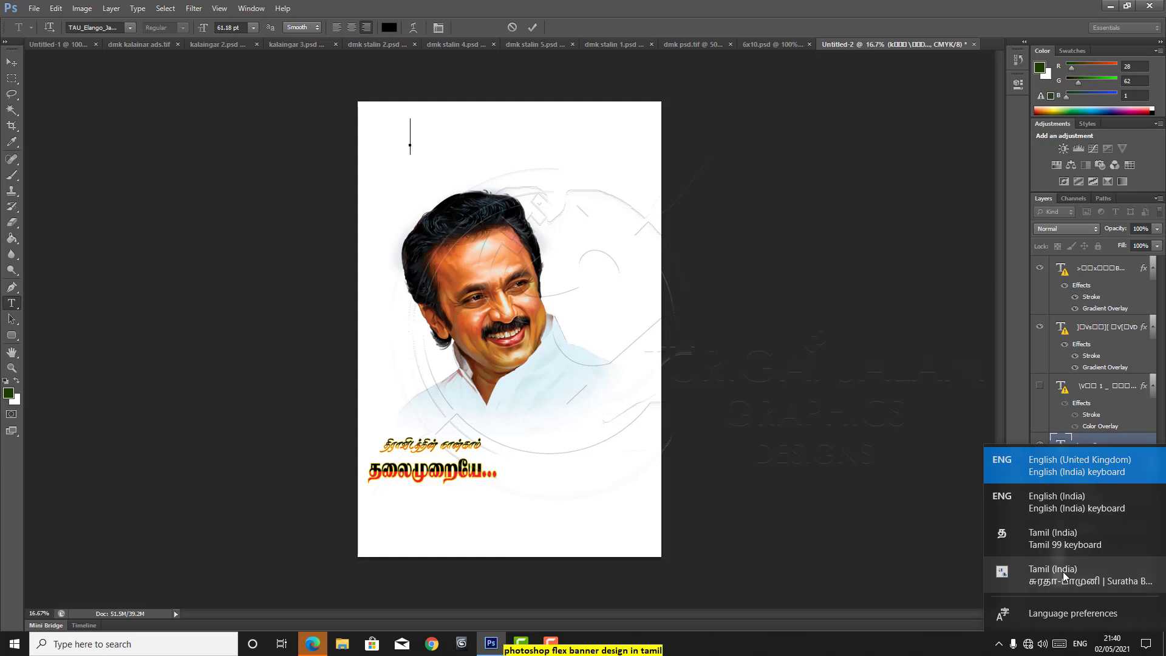
pyautogui.click(1054, 537)
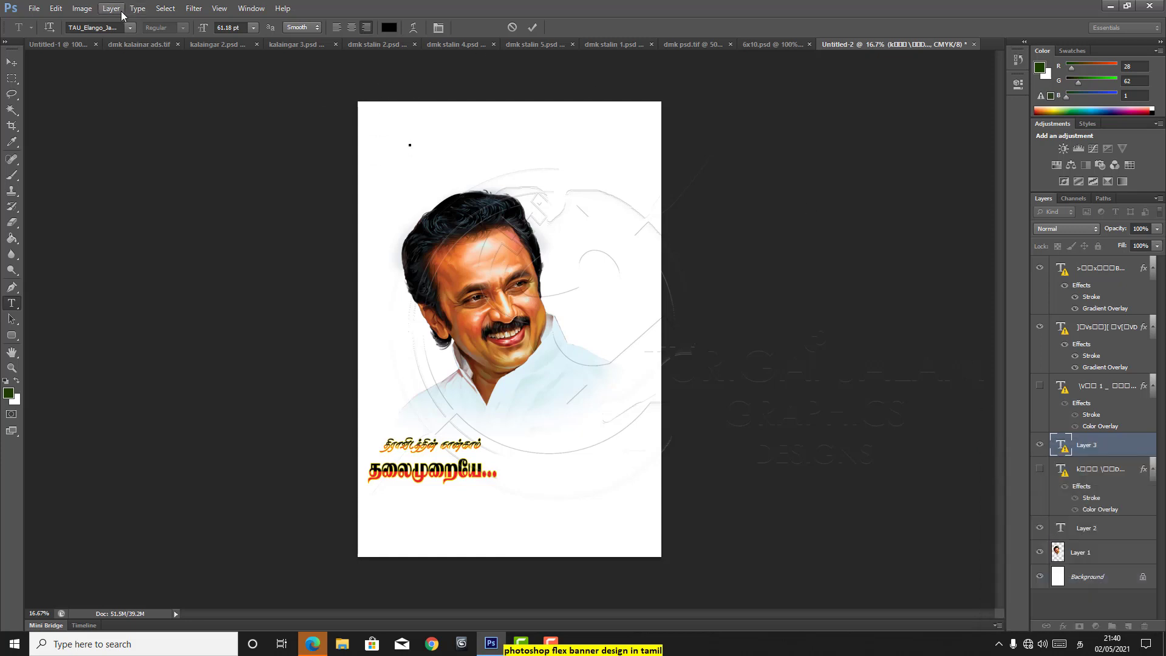
pyautogui.click(130, 28)
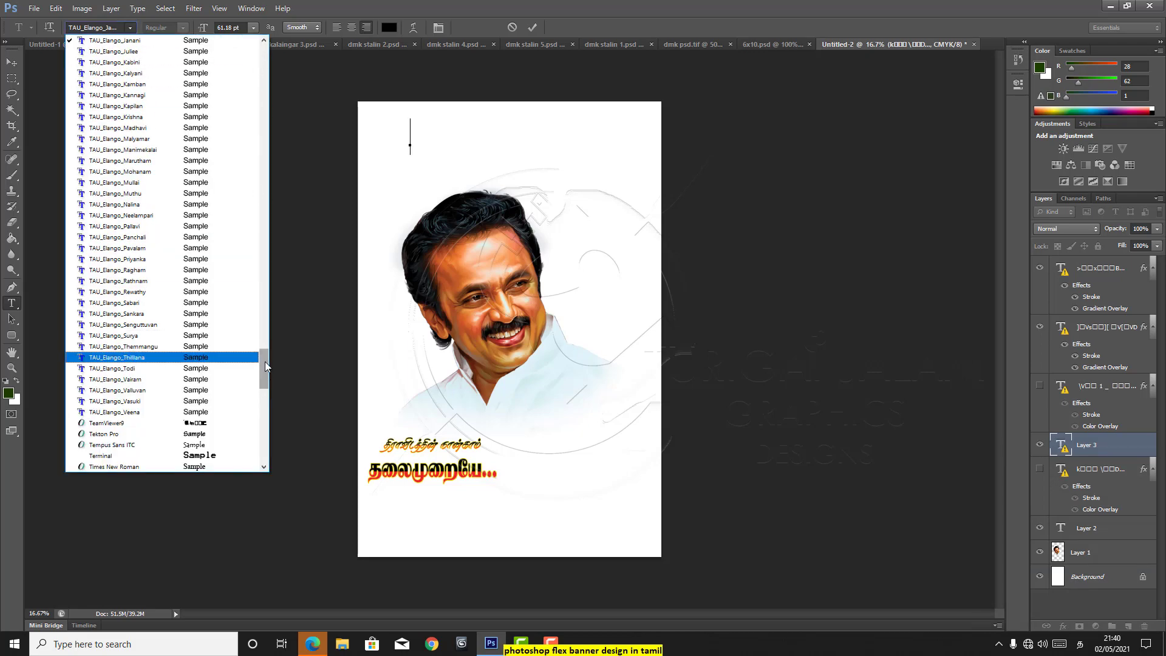
pyautogui.moveTo(265, 362); pyautogui.dragTo(259, 163)
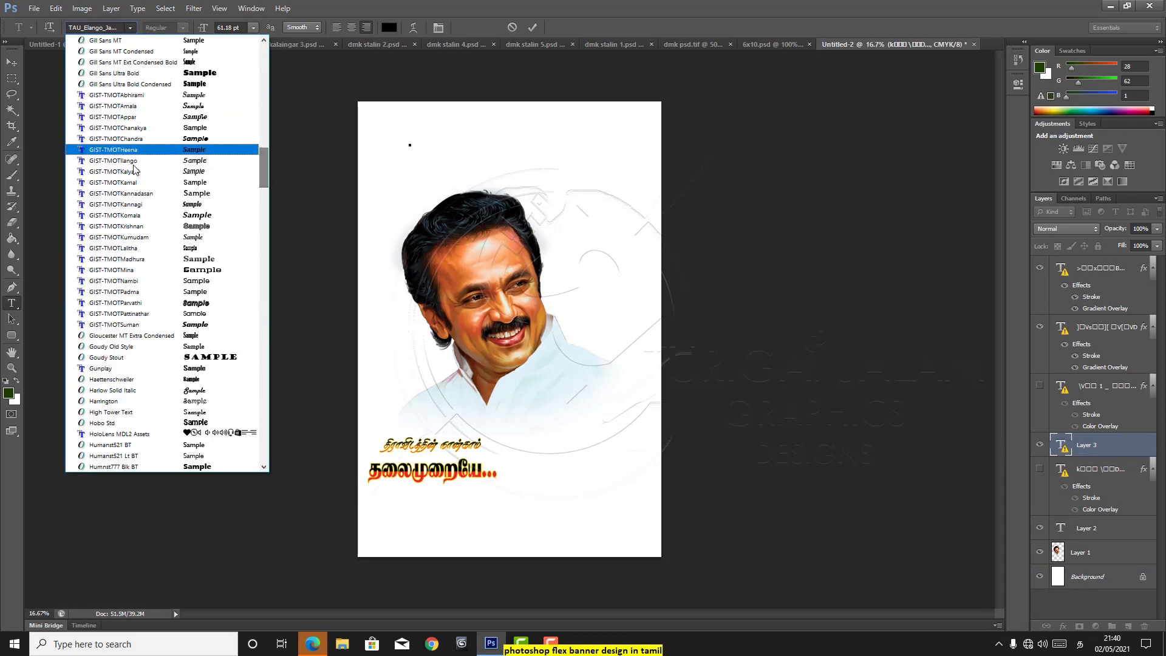
pyautogui.click(123, 182)
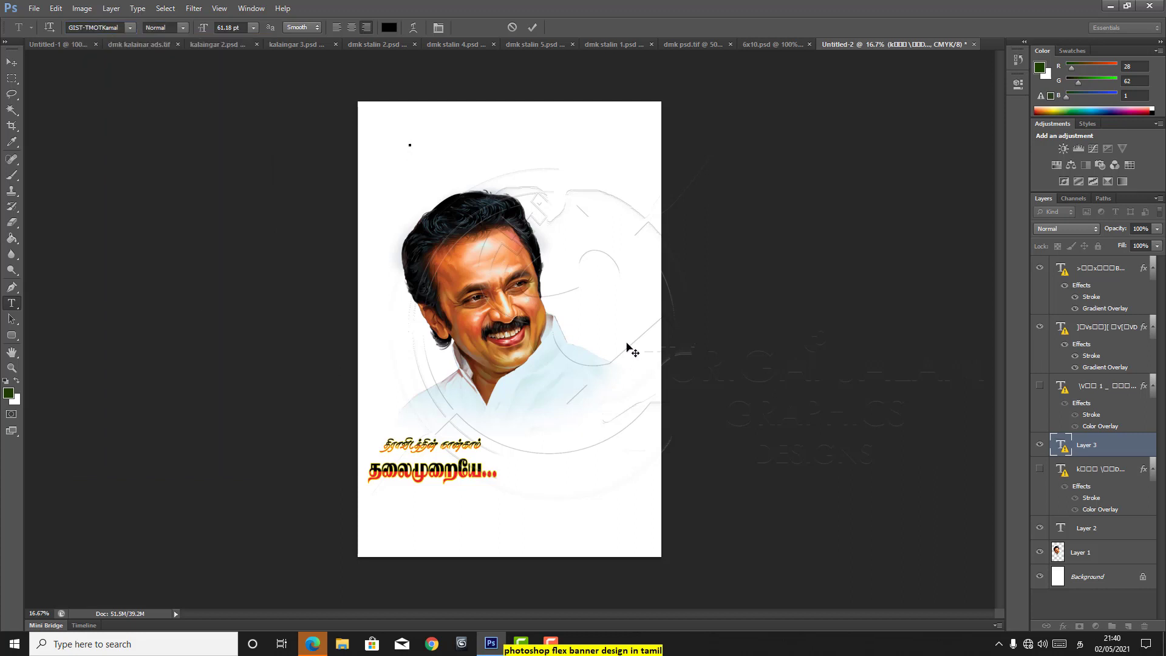
# - Try entering Tamil letters beginning with "ம" in the new text layer near the page's top
pyautogui.write('"')
pyautogui.press('BackSpace')
pyautogui.write('k')
pyautogui.press('BackSpace')
pyautogui.write('ம்')
pyautogui.press('BackSpace')
pyautogui.write('மன')
pyautogui.press('BackSpace')
pyautogui.press('BackSpace')
pyautogui.press('BackSpace')
pyautogui.write('ம')
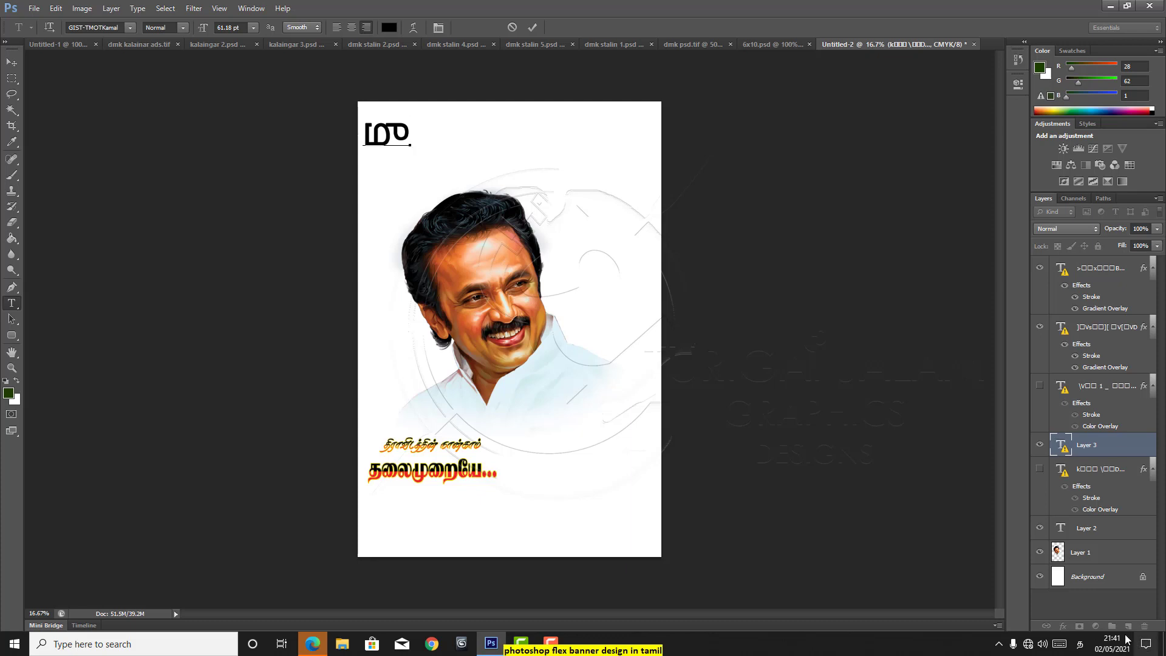
# - Switch the input language back to English (United Kingdom), delete the trial letters and leave the text layer empty
pyautogui.click(1080, 644)
pyautogui.click(1069, 465)
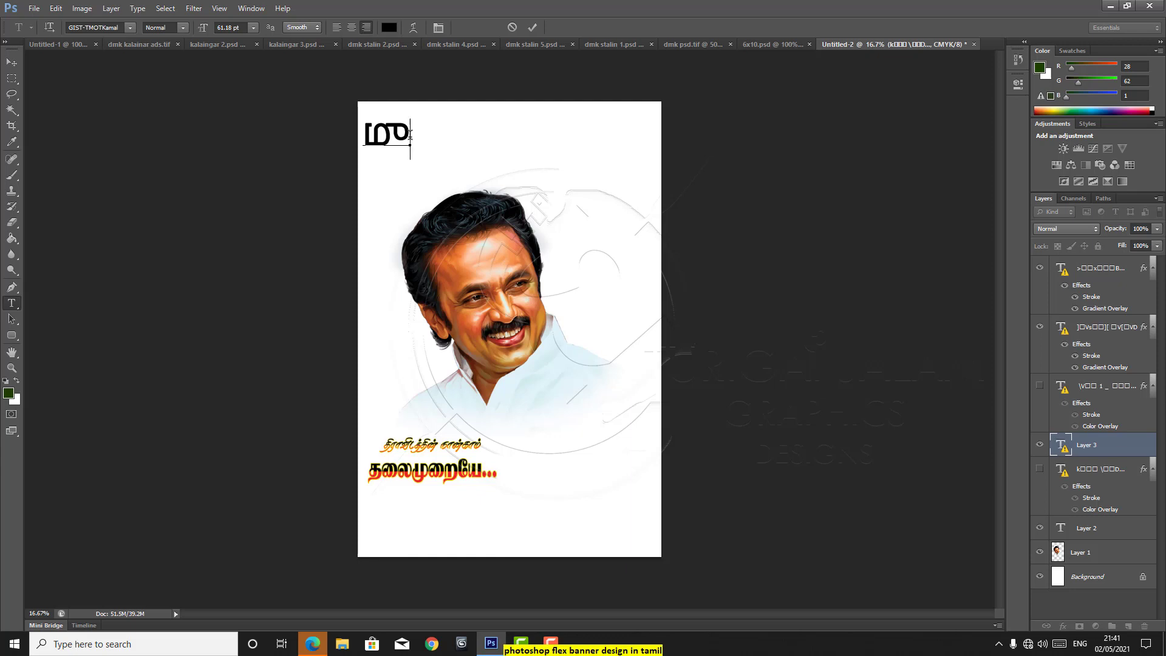
pyautogui.press('BackSpace')
pyautogui.press('BackSpace')
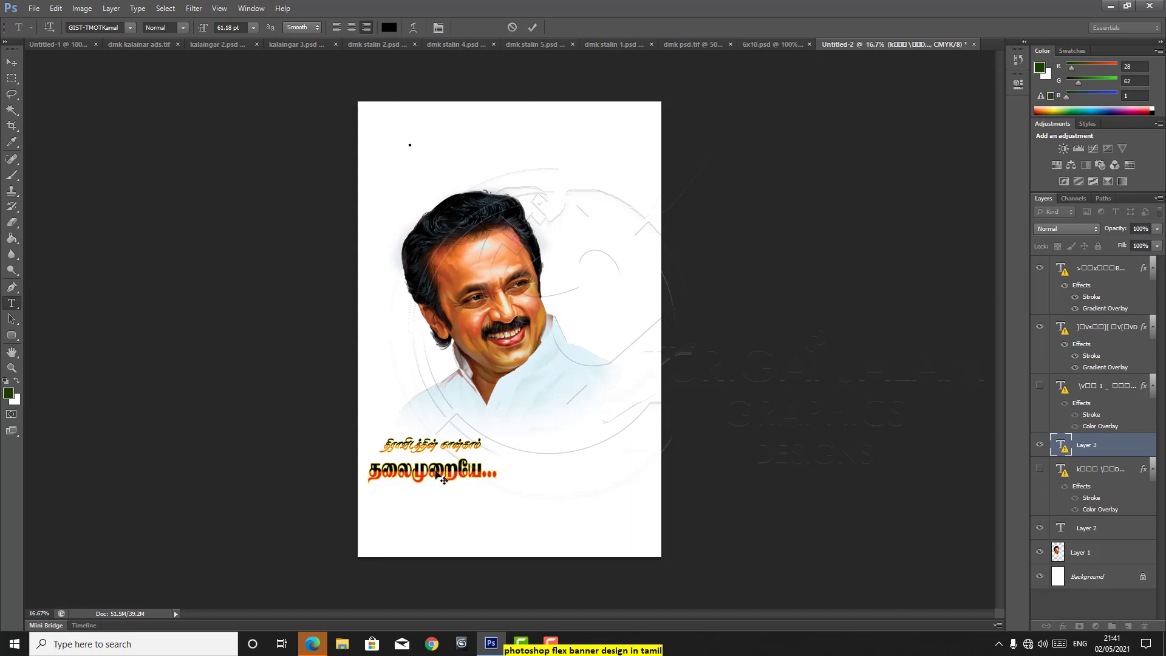
pyautogui.press('Escape')
pyautogui.press('v')
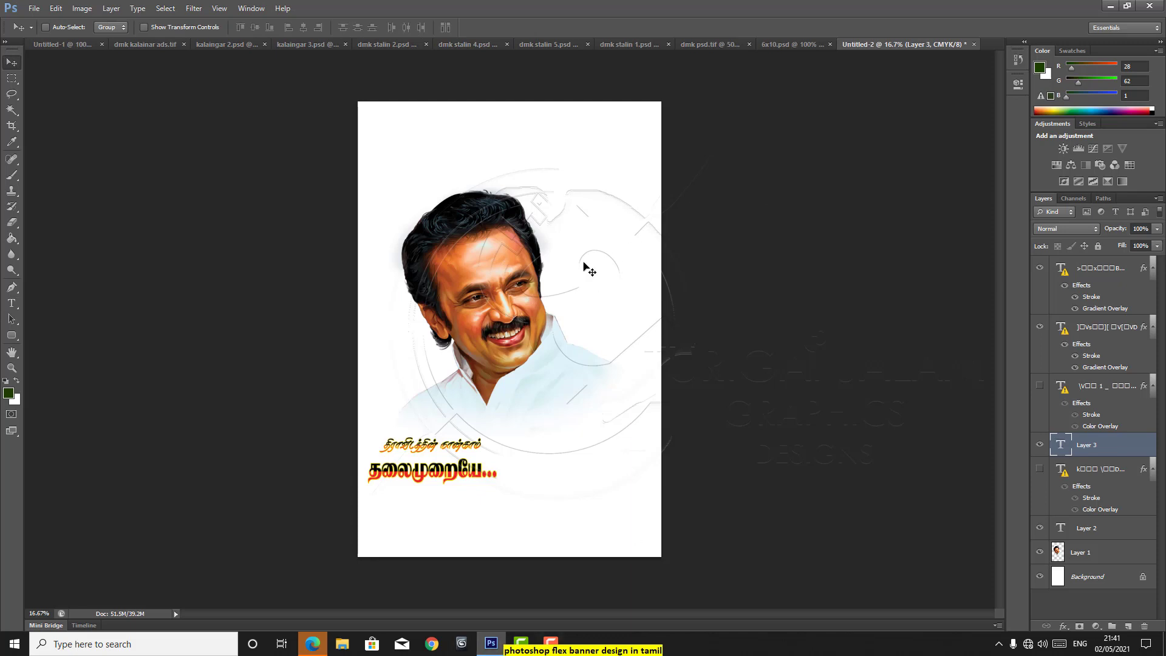
# - Copy the pair of small framed portraits from dmk stalin 5.psd into Untitled-2, stacked just above the main portrait layer
pyautogui.rightClick(486, 273)
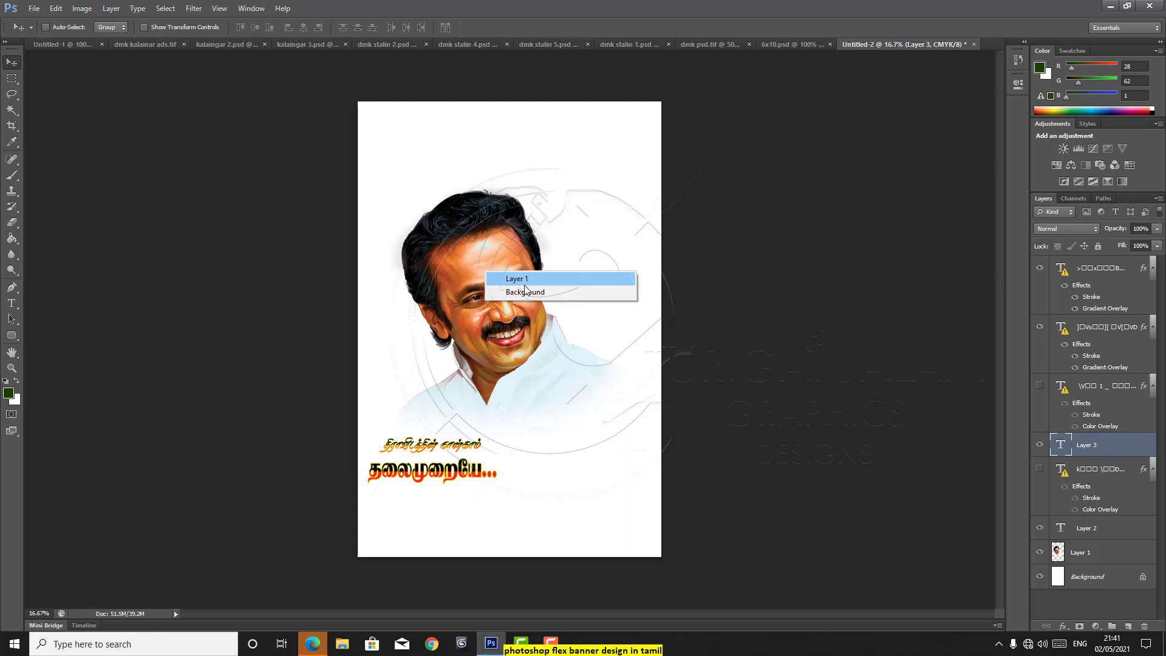
pyautogui.click(523, 279)
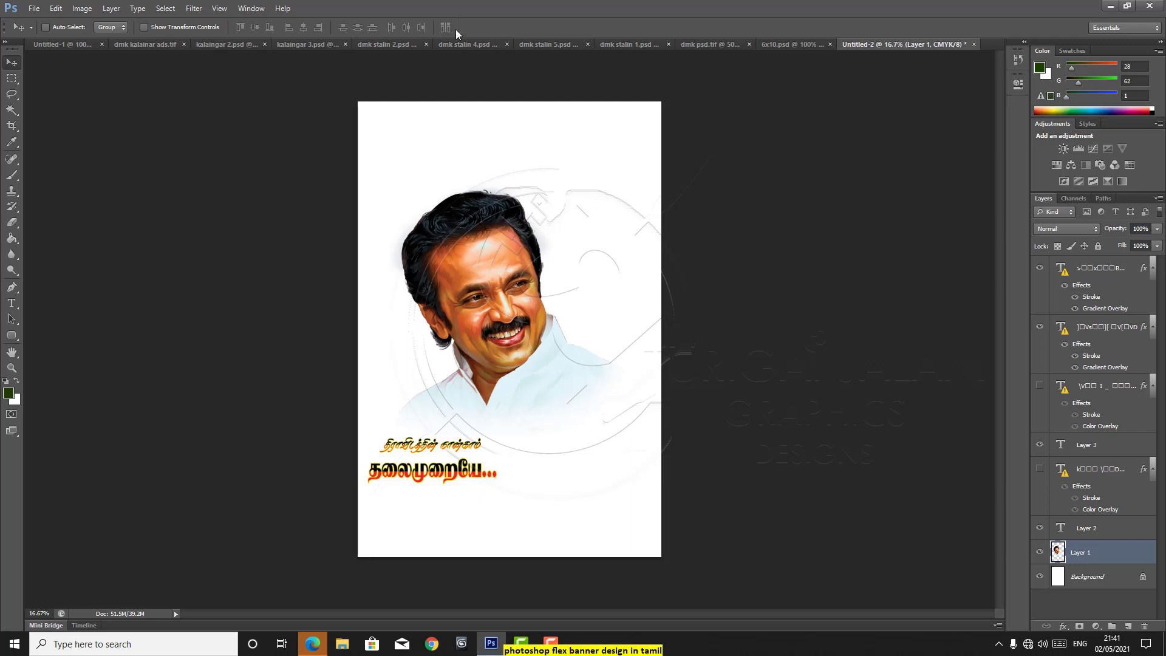
pyautogui.click(547, 46)
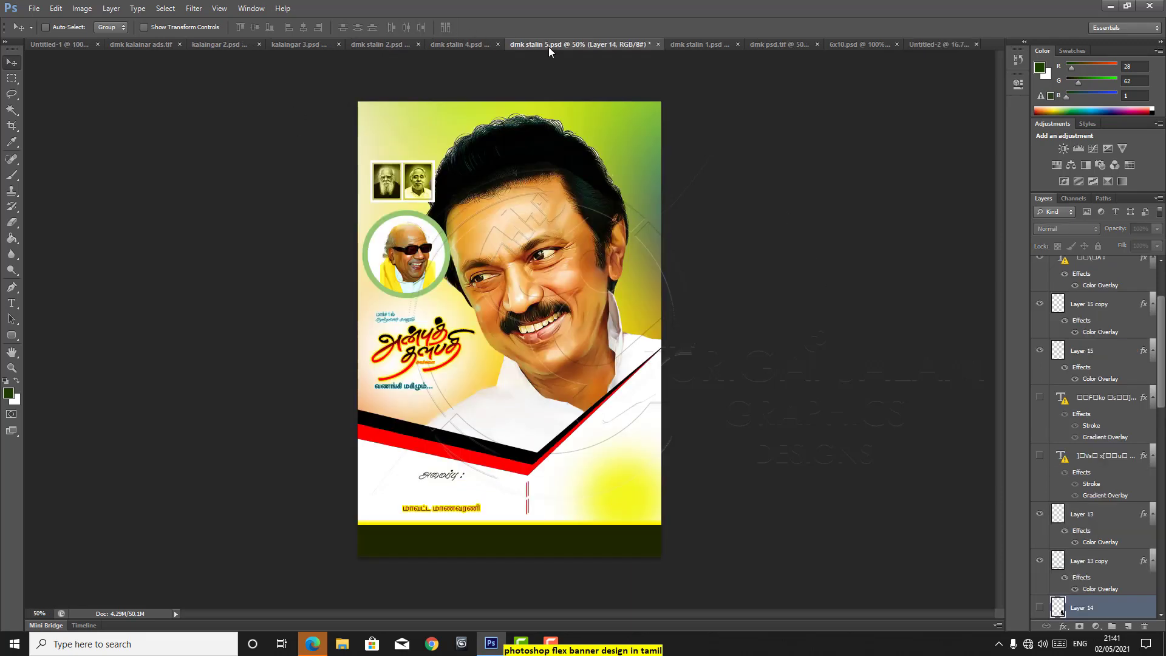
pyautogui.rightClick(420, 197)
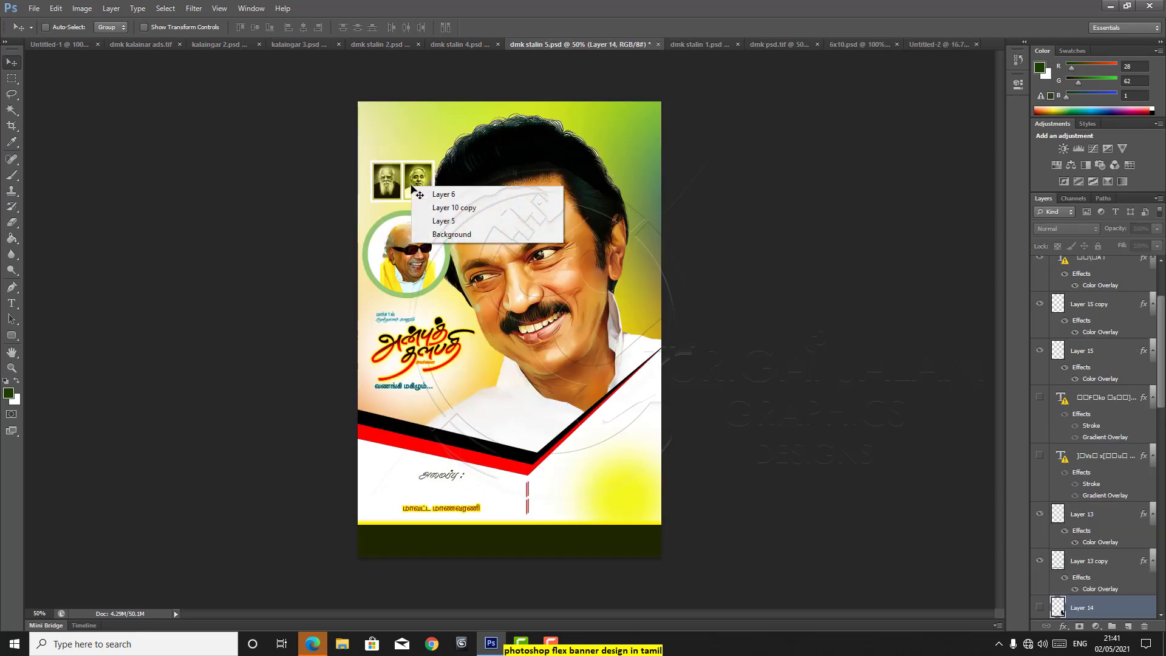
pyautogui.click(425, 193)
pyautogui.moveTo(425, 198); pyautogui.dragTo(419, 146)
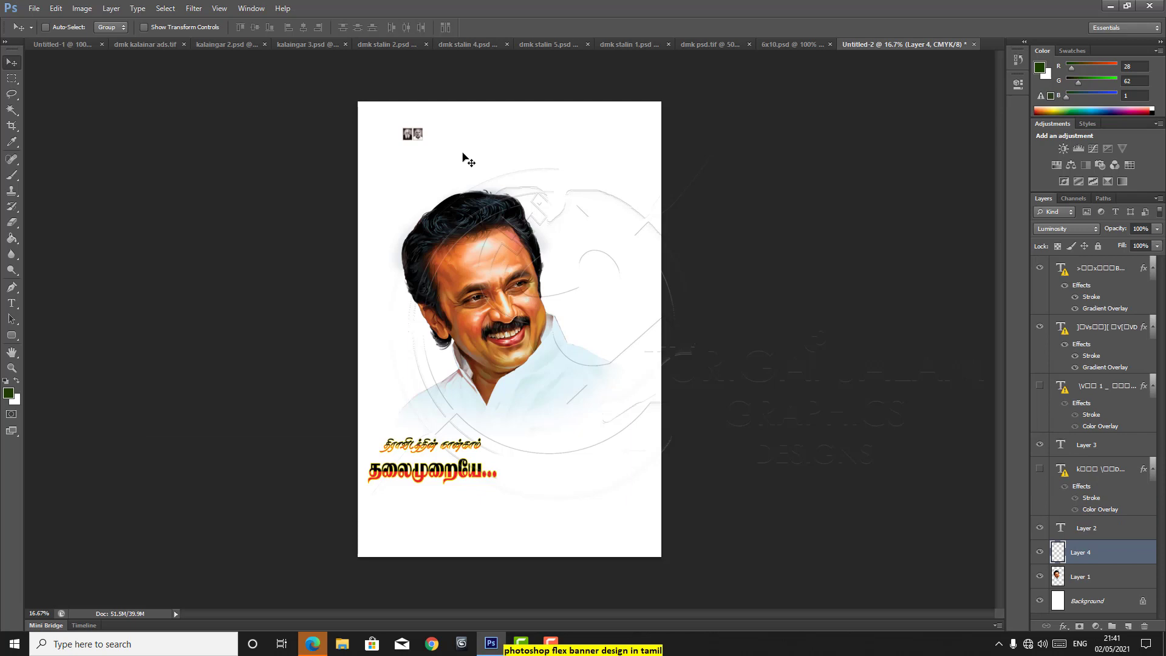
pyautogui.hotkey('ctrl', 't')
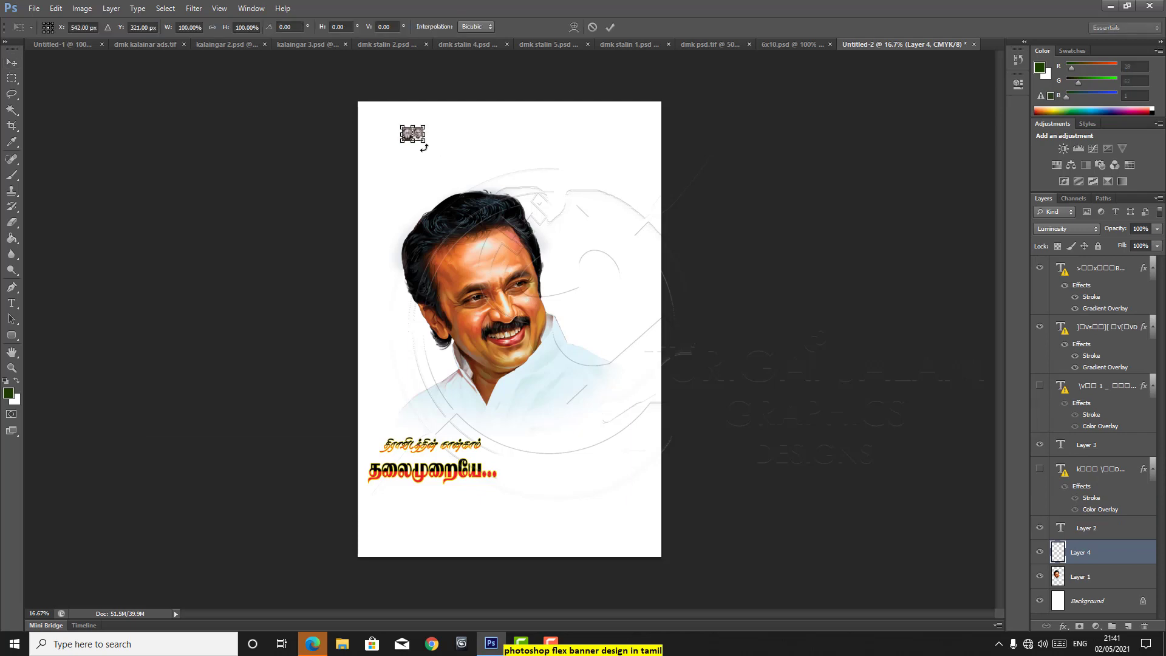
pyautogui.moveTo(424, 141); pyautogui.dragTo(462, 176)
pyautogui.moveTo(506, 207)
pyautogui.mouseDown()
pyautogui.moveTo(502, 156)
pyautogui.moveTo(510, 198)
pyautogui.mouseUp()
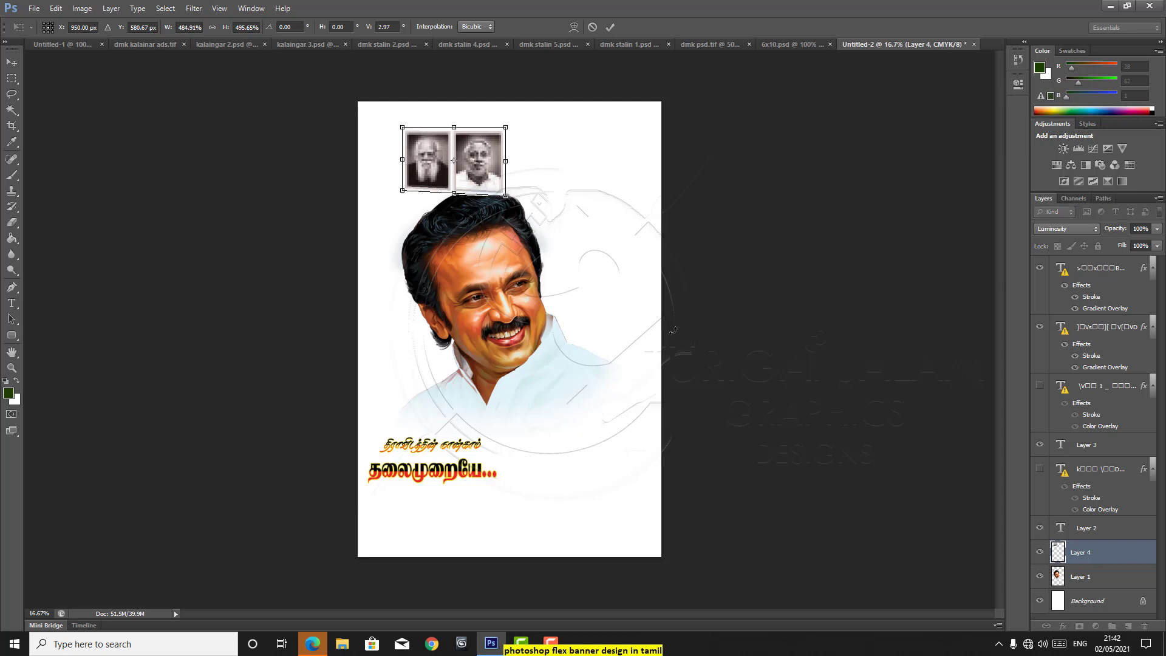
pyautogui.hotkey('ctrl', 'z')
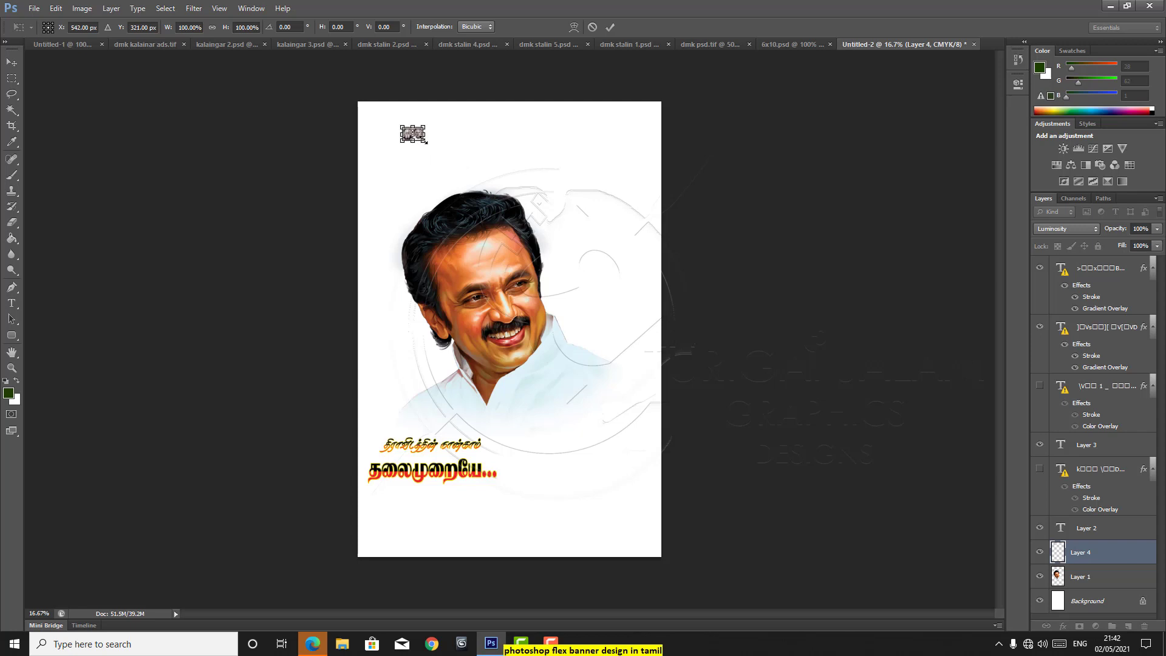
pyautogui.moveTo(425, 143); pyautogui.dragTo(485, 190)
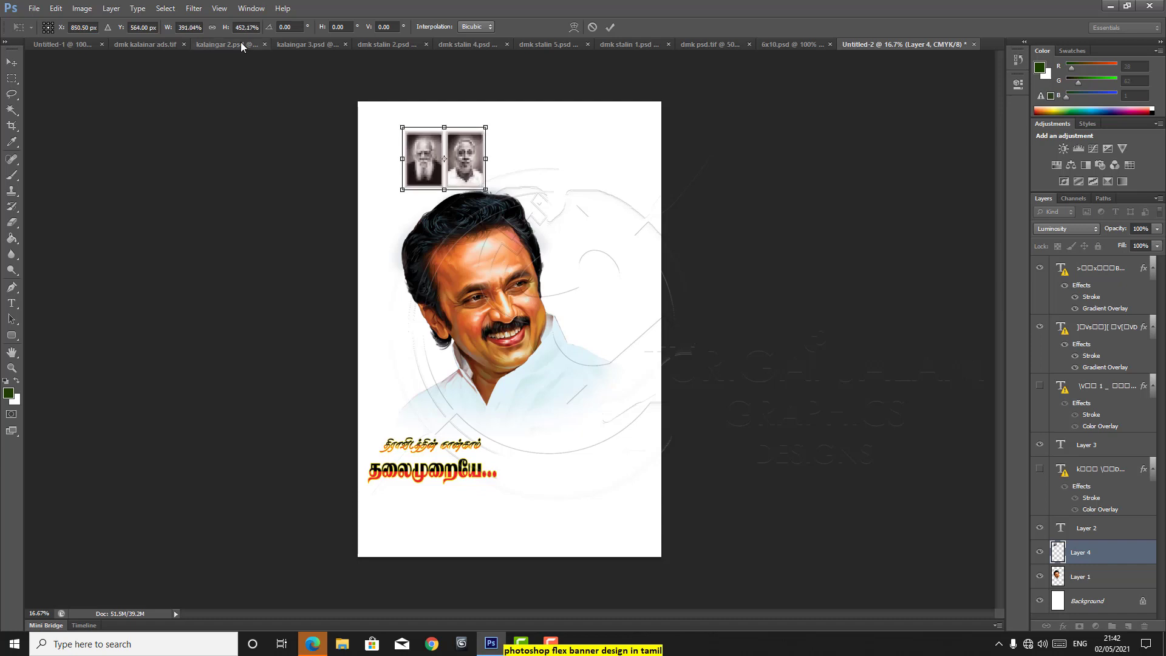
pyautogui.click(12, 61)
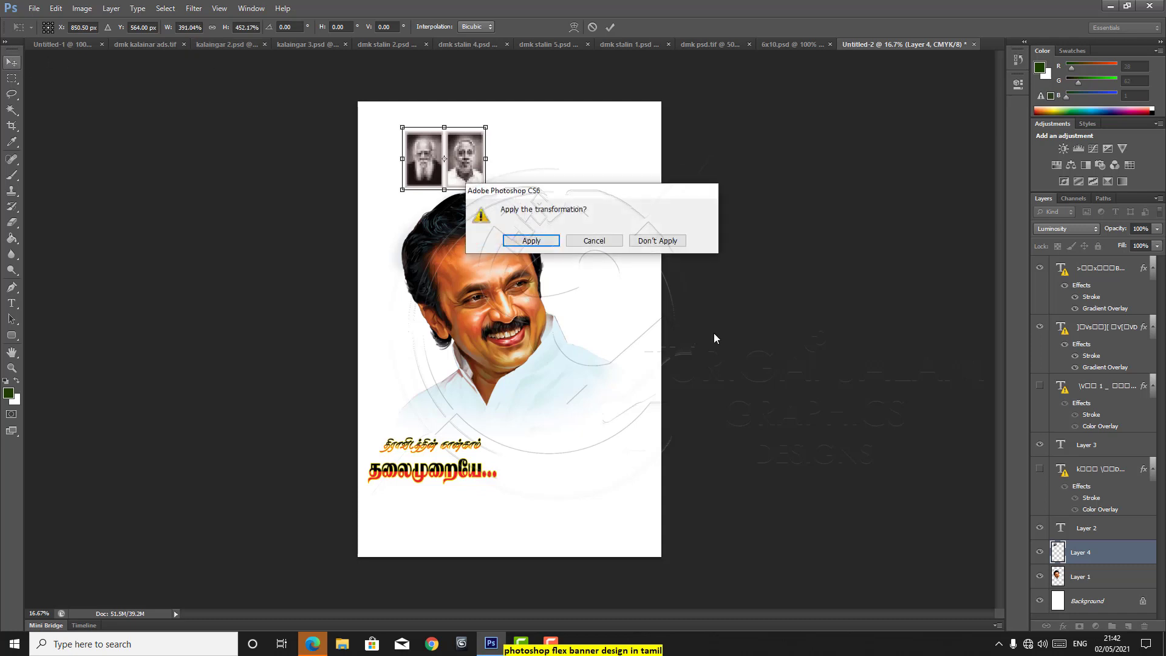
pyautogui.click(659, 241)
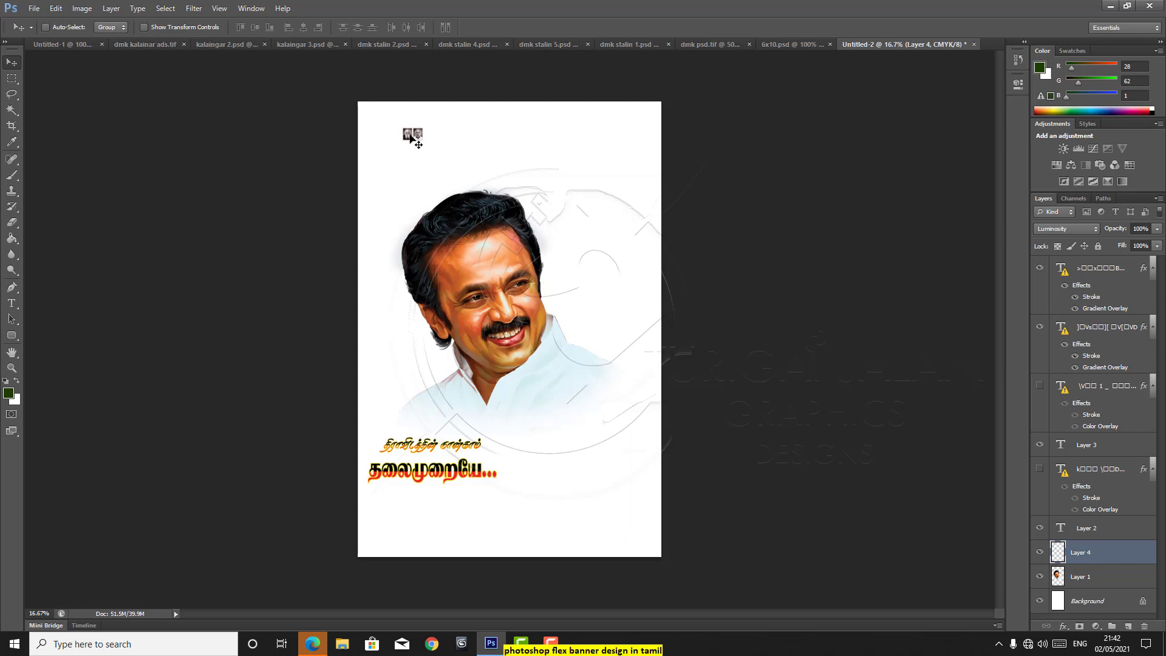
pyautogui.hotkey('ctrl', 't')
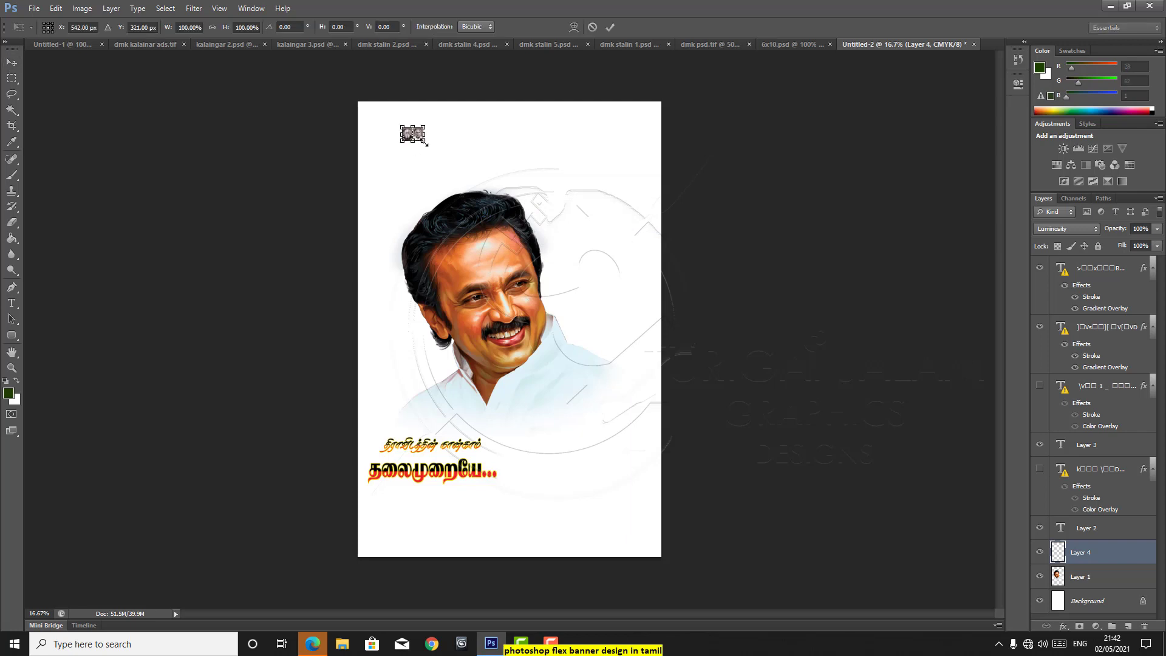
pyautogui.moveTo(425, 142); pyautogui.dragTo(514, 231)
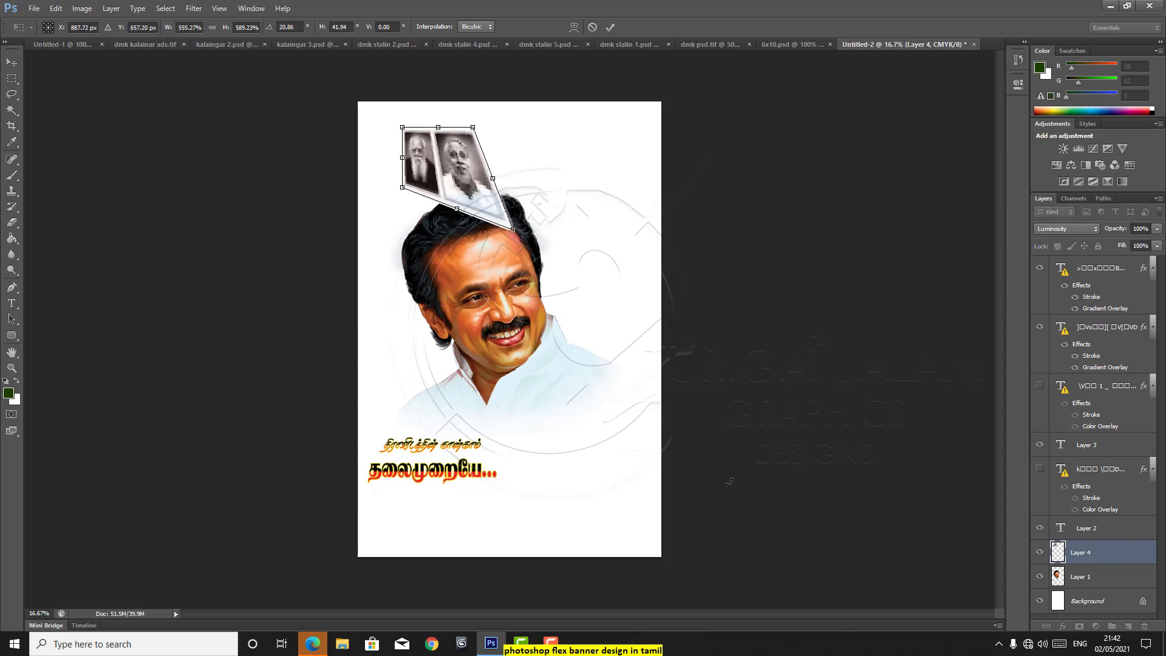
pyautogui.hotkey('ctrl', 'z')
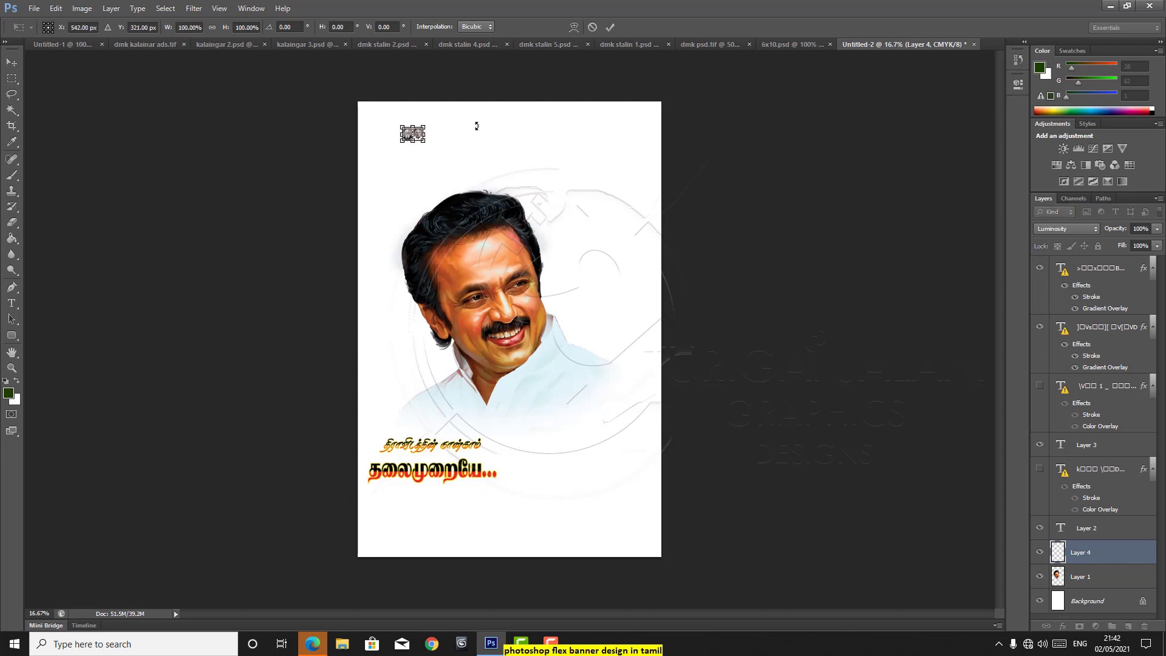
pyautogui.click(12, 62)
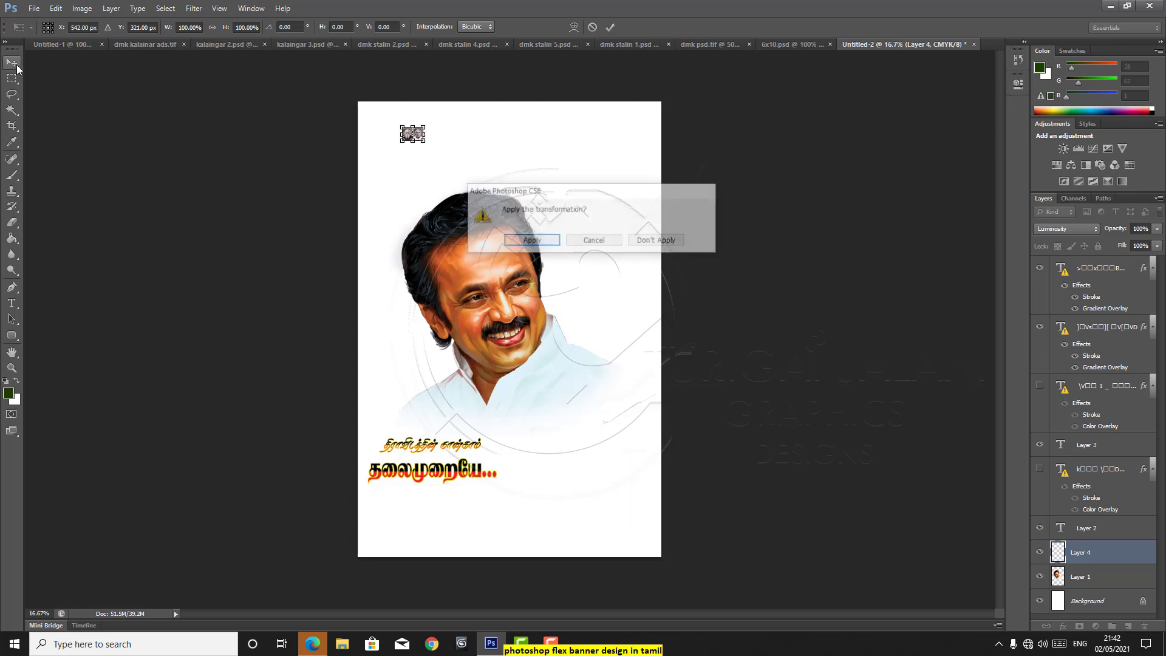
pyautogui.click(657, 241)
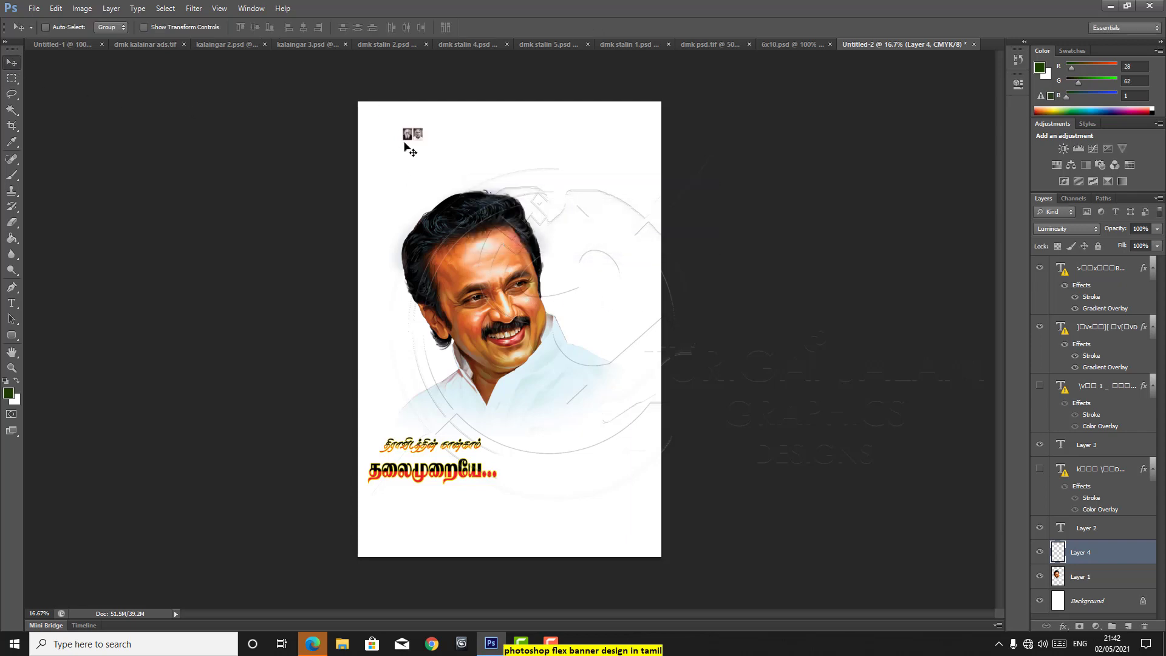
# - Scale the pair of framed portraits to about 422% and place it in the page's upper left corner above the portrait
pyautogui.moveTo(408, 137); pyautogui.dragTo(551, 163)
pyautogui.hotkey('ctrl', 't')
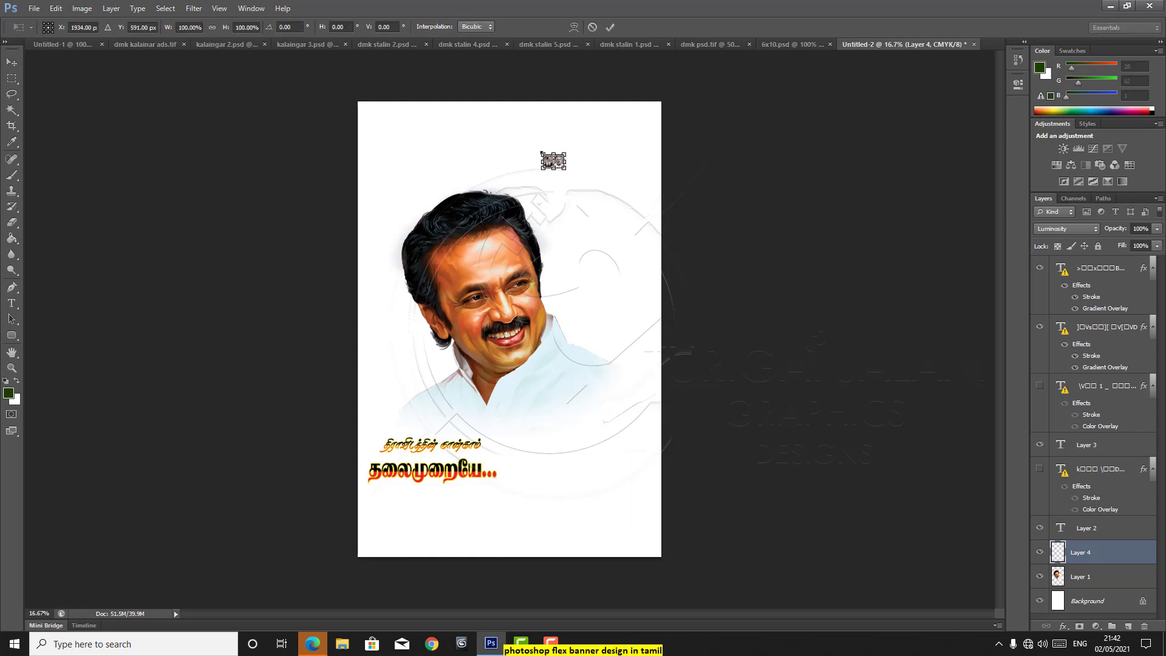
pyautogui.moveTo(541, 152); pyautogui.dragTo(465, 124)
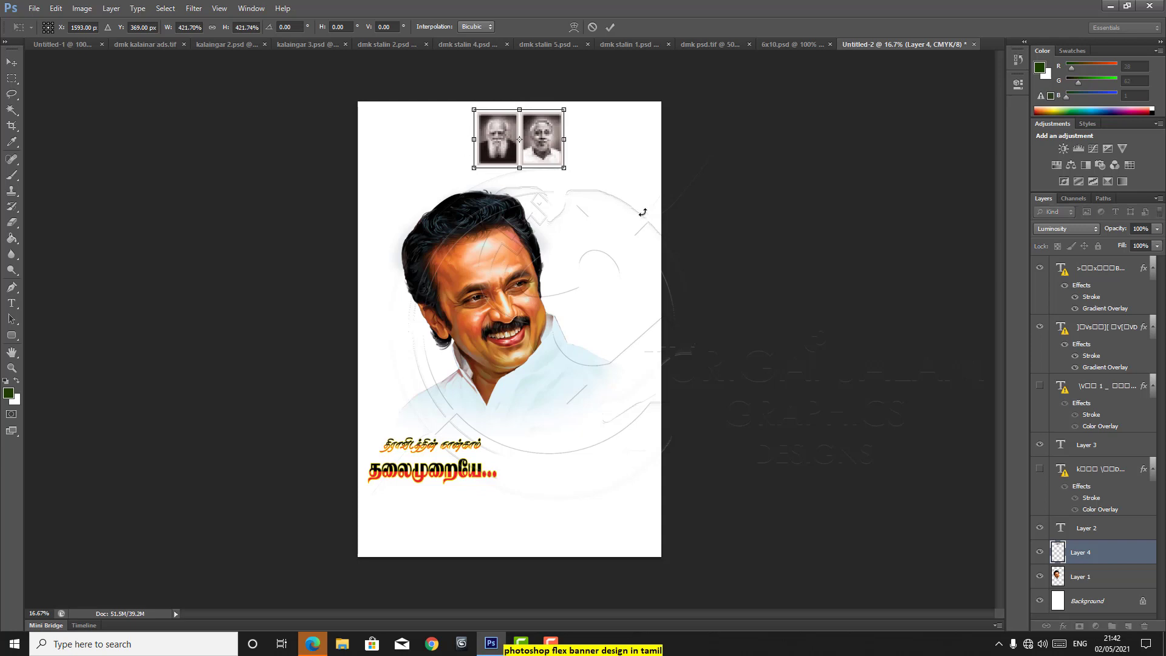
pyautogui.press('Return')
pyautogui.moveTo(530, 148); pyautogui.dragTo(426, 159)
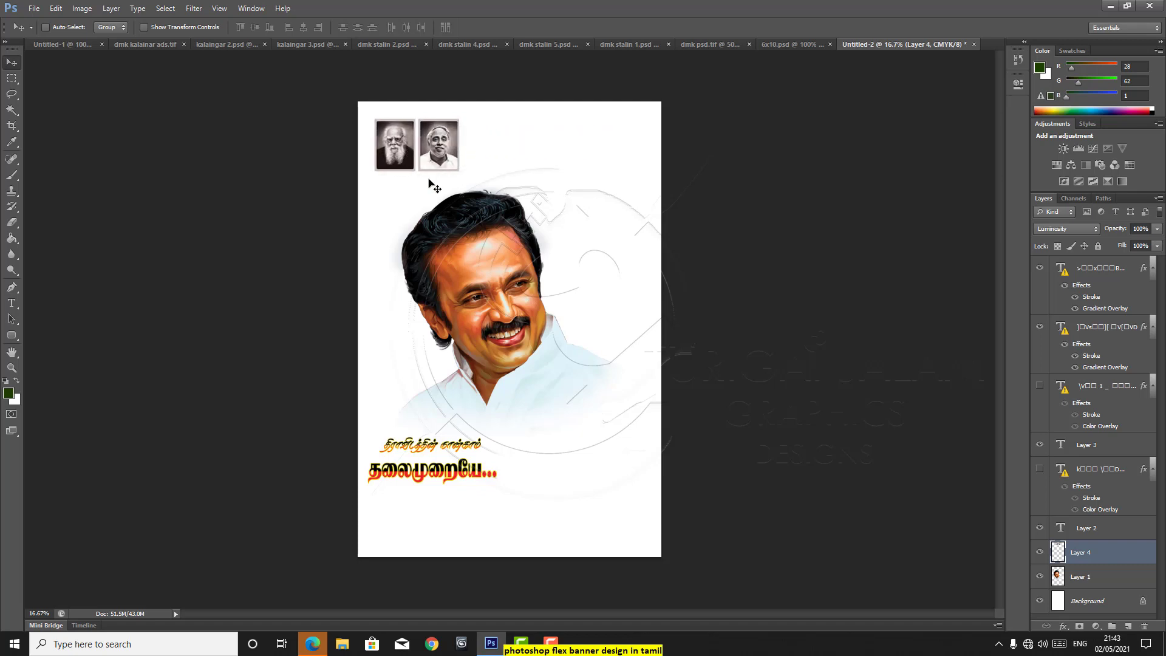
# - Copy the circular framed portrait with its green ring from dmk stalin 2.psd into Untitled-2
pyautogui.click(399, 42)
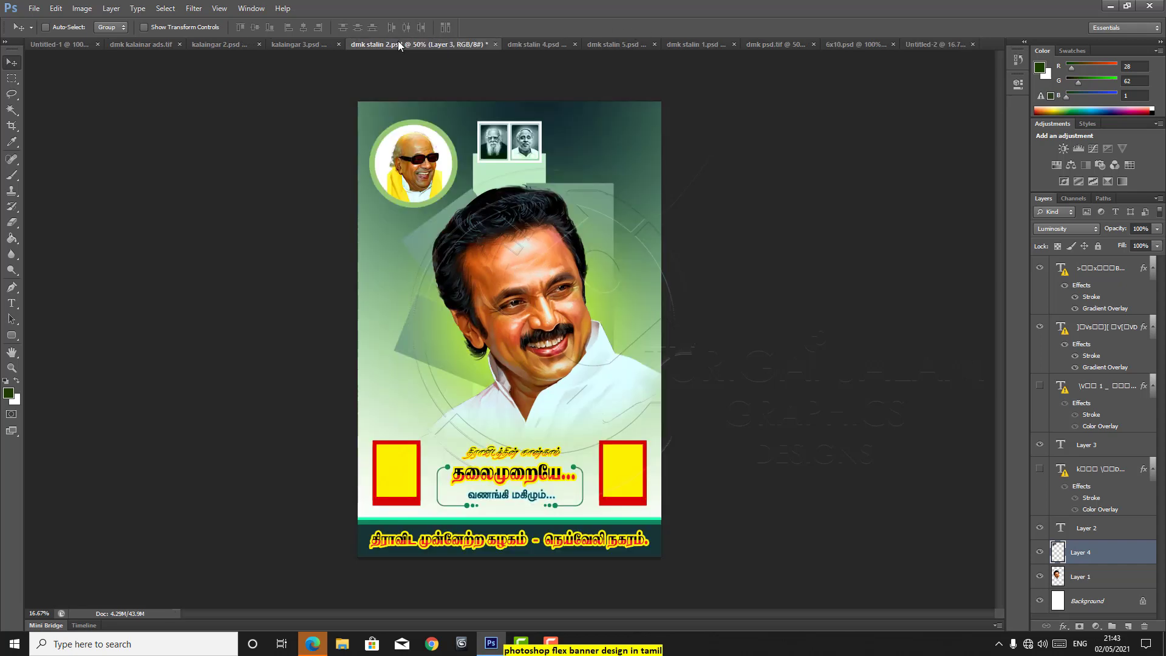
pyautogui.rightClick(423, 169)
pyautogui.click(451, 177)
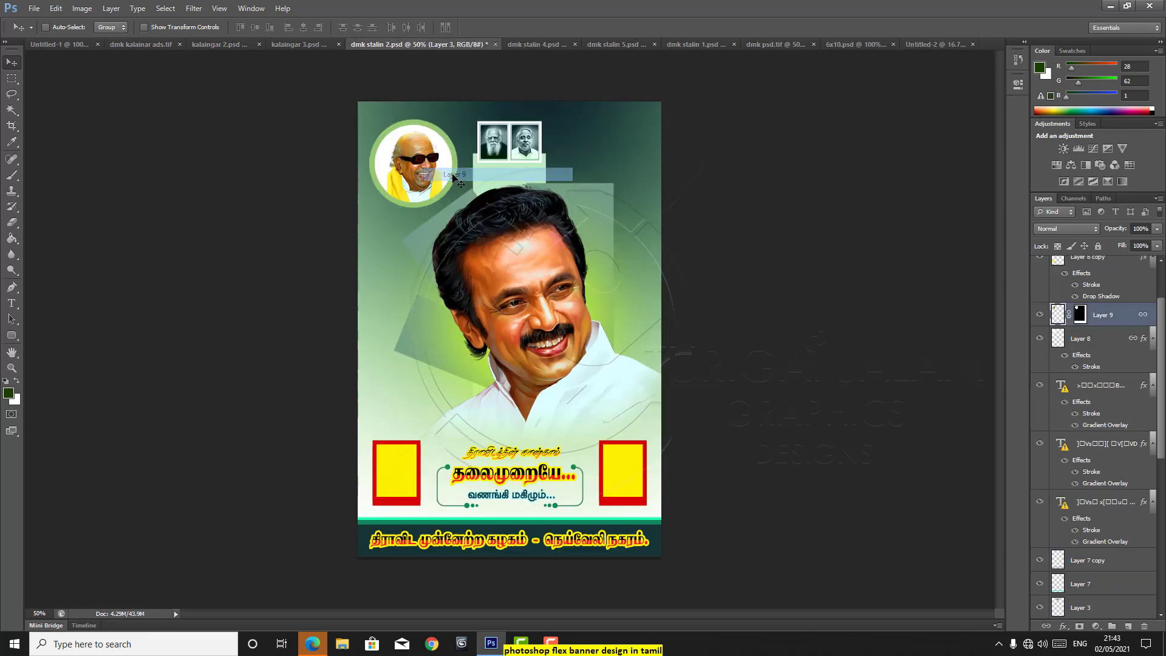
pyautogui.moveTo(425, 173); pyautogui.dragTo(555, 206)
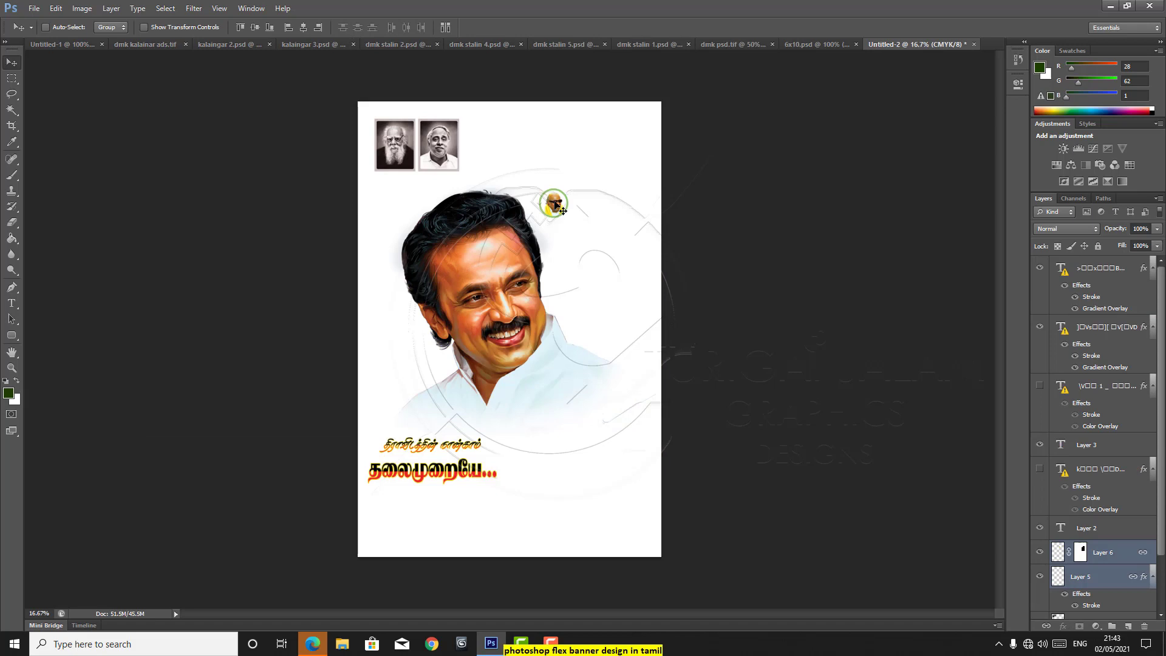
# - Scale the circular portrait to about 807% in the page's upper half and stack it behind the main portrait
pyautogui.hotkey('ctrl', 't')
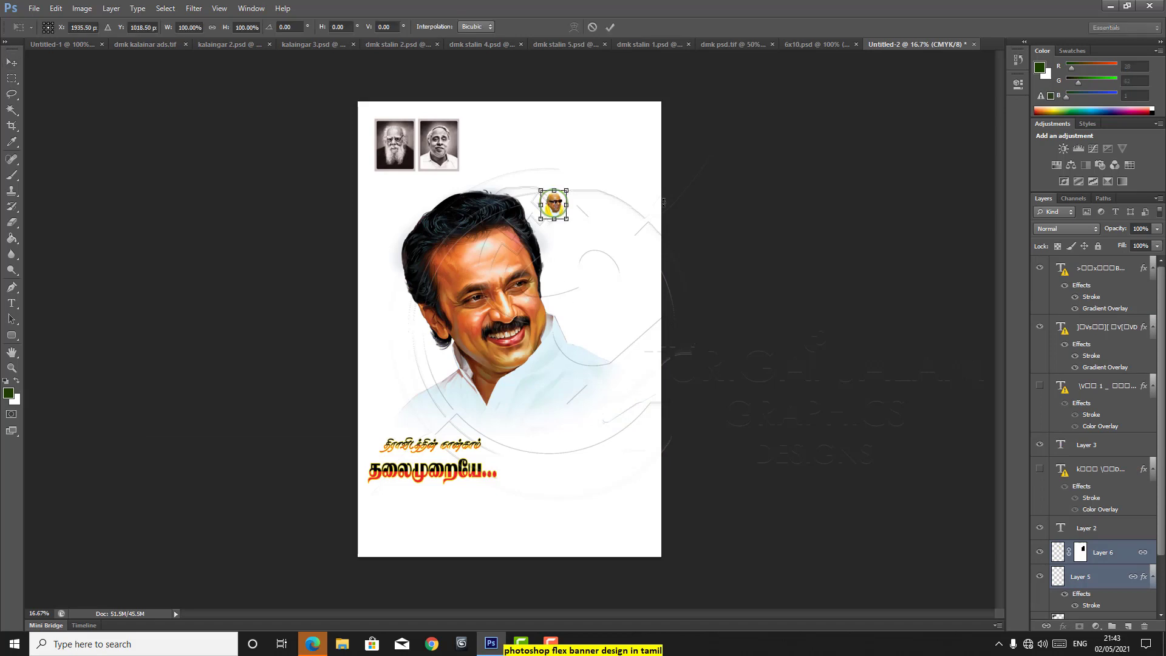
pyautogui.moveTo(567, 190); pyautogui.dragTo(631, 117)
pyautogui.moveTo(540, 220); pyautogui.dragTo(428, 359)
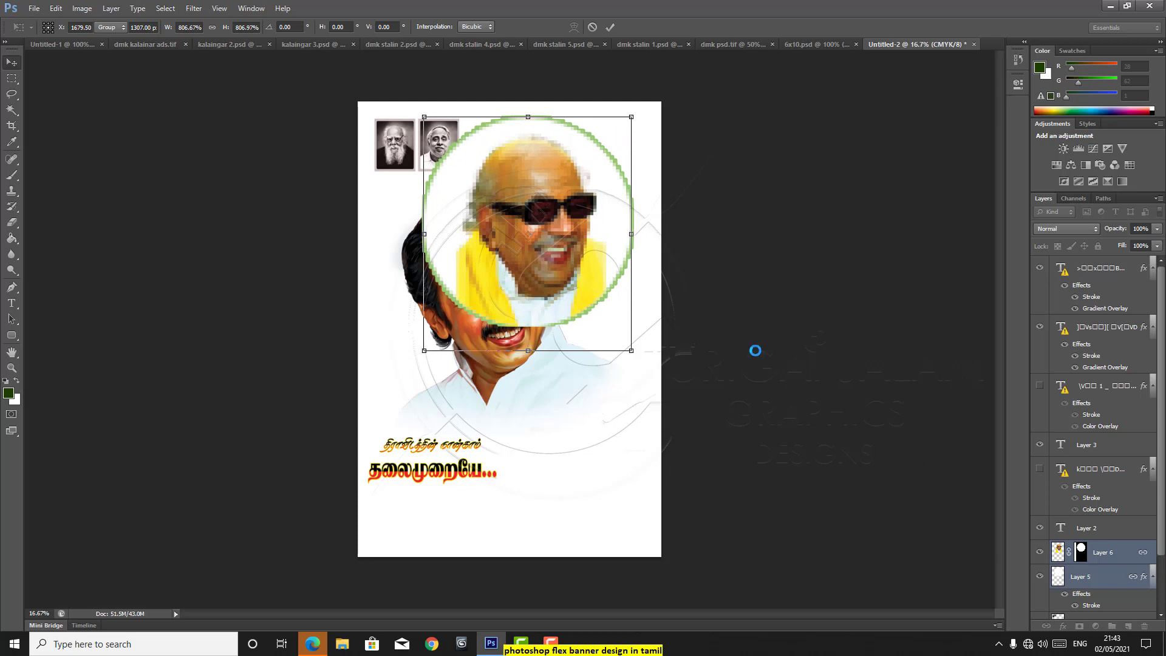
pyautogui.doubleClick(490, 258)
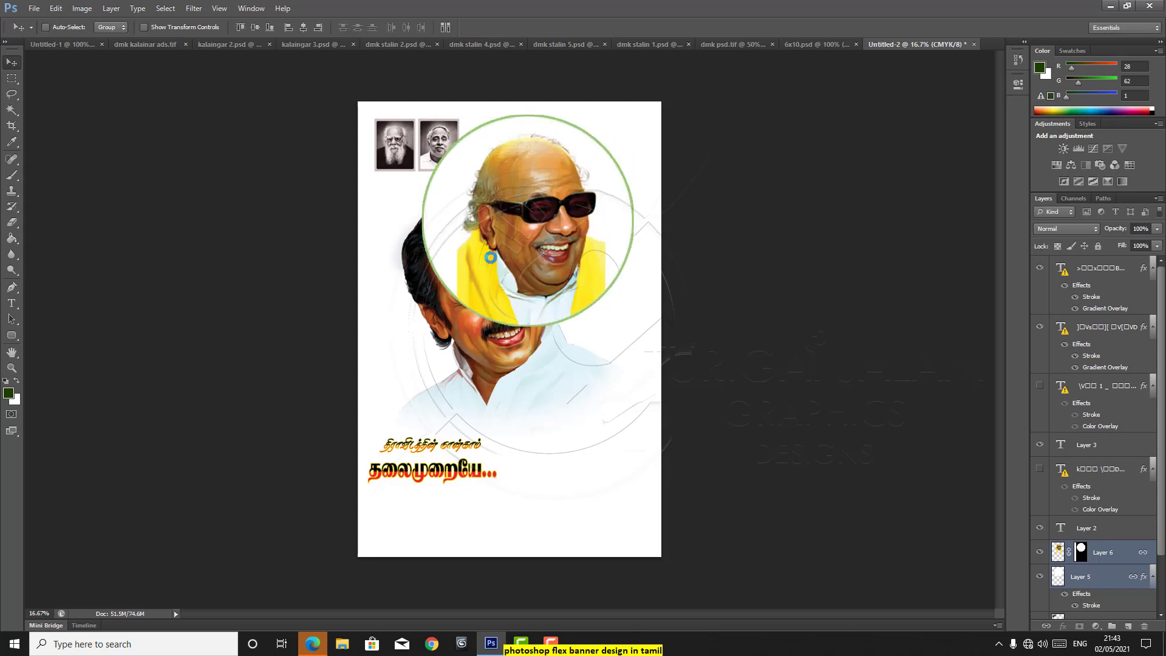
pyautogui.hotkey('ctrl', '[')
pyautogui.hotkey('ctrl', '[')
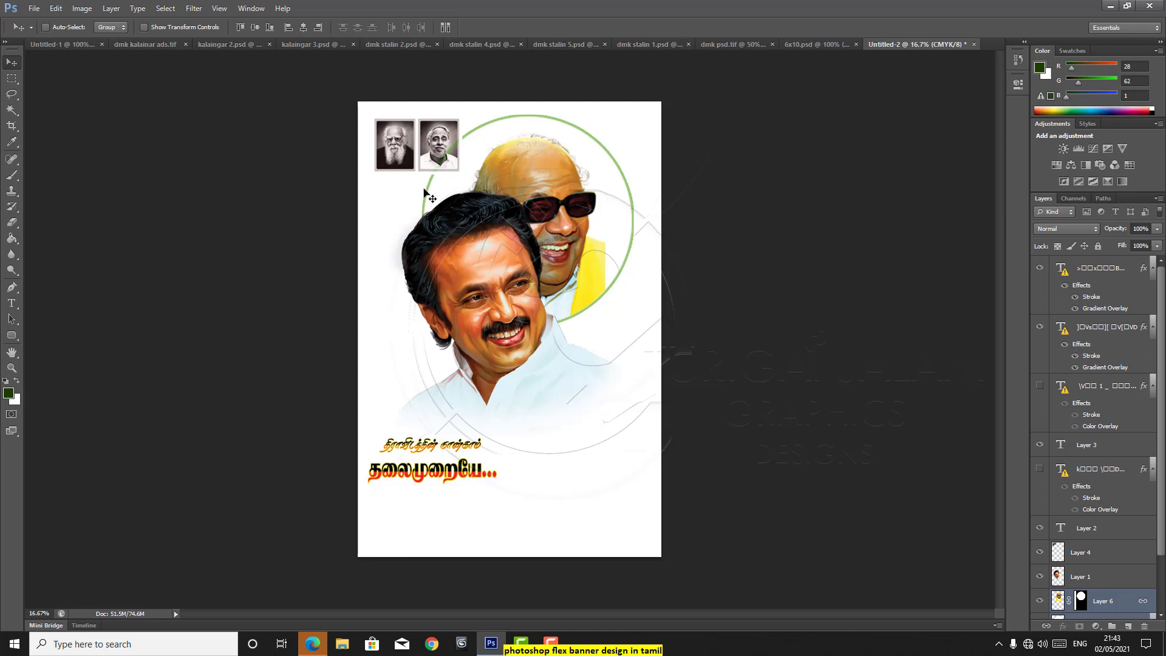
# - Move the circular portrait right and slightly down, so its ring reaches the page's right edge
pyautogui.rightClick(537, 171)
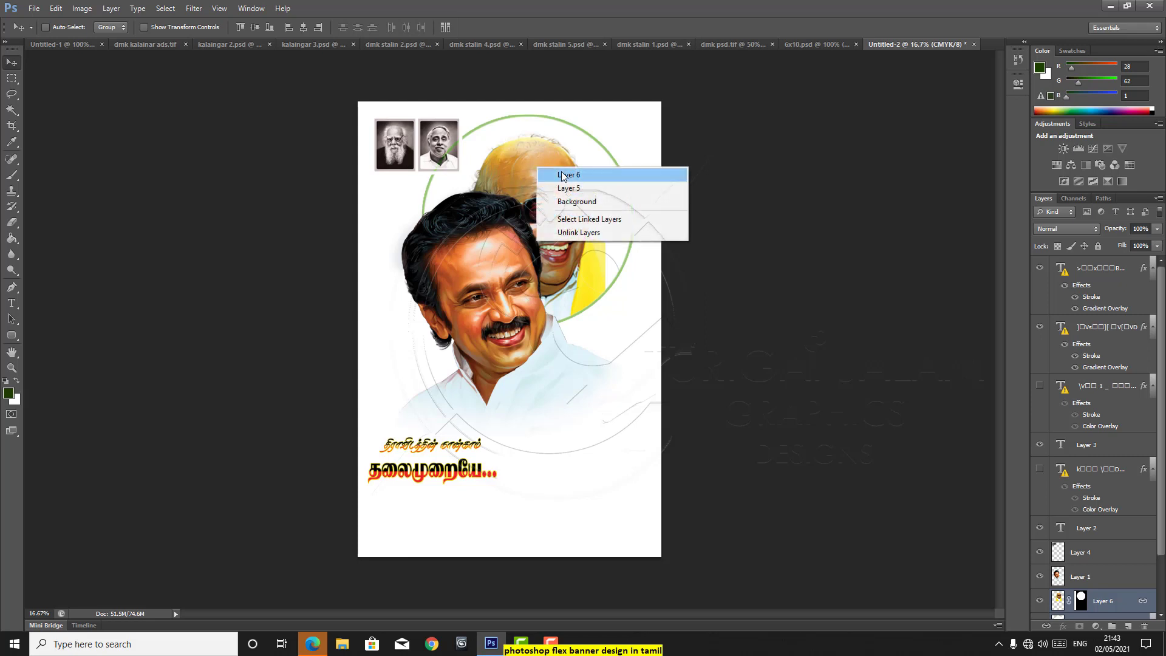
pyautogui.click(558, 173)
pyautogui.moveTo(559, 174); pyautogui.dragTo(595, 181)
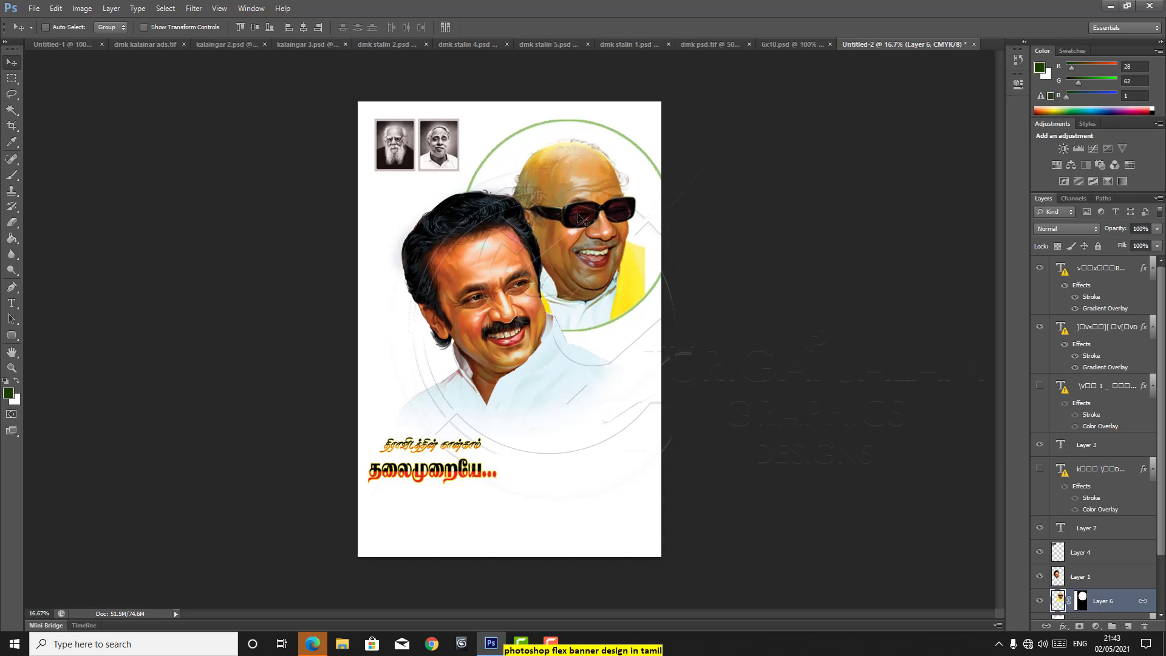
pyautogui.rightClick(566, 182)
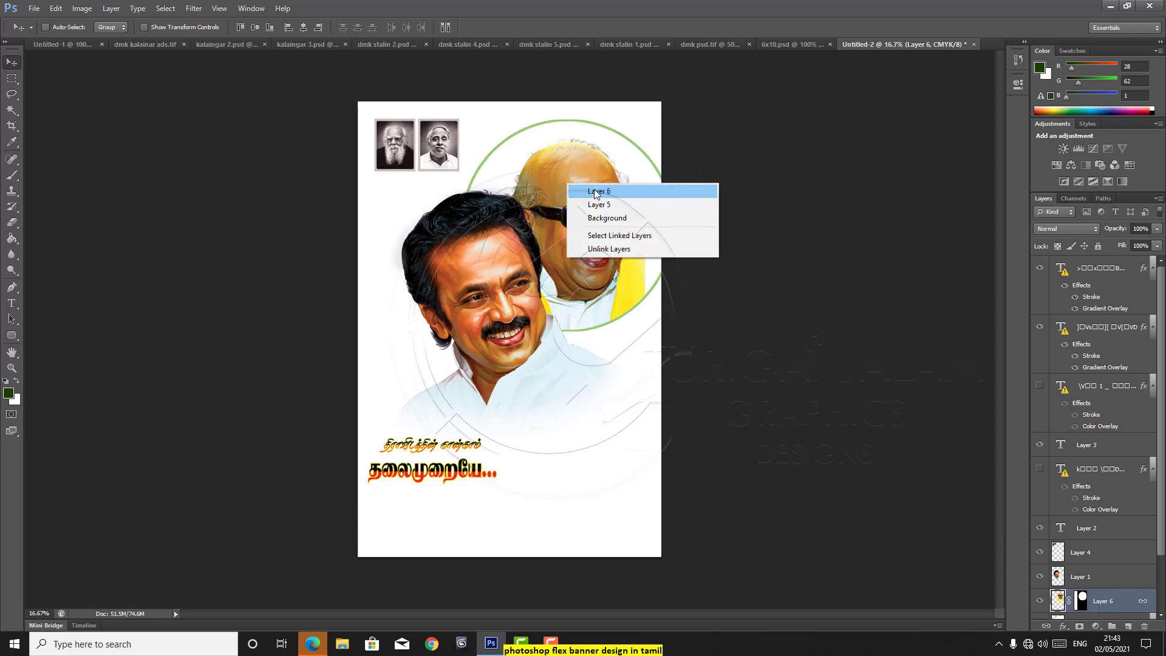
pyautogui.click(593, 188)
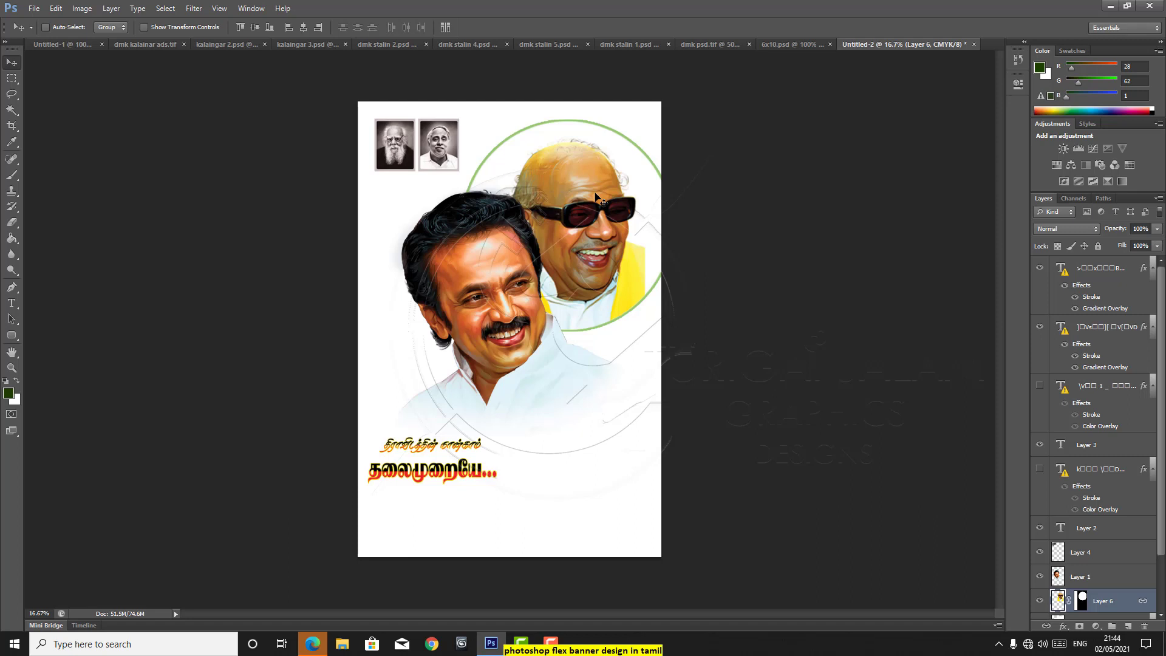
# - Move the main portrait left, close to the page's left edge
pyautogui.rightClick(478, 281)
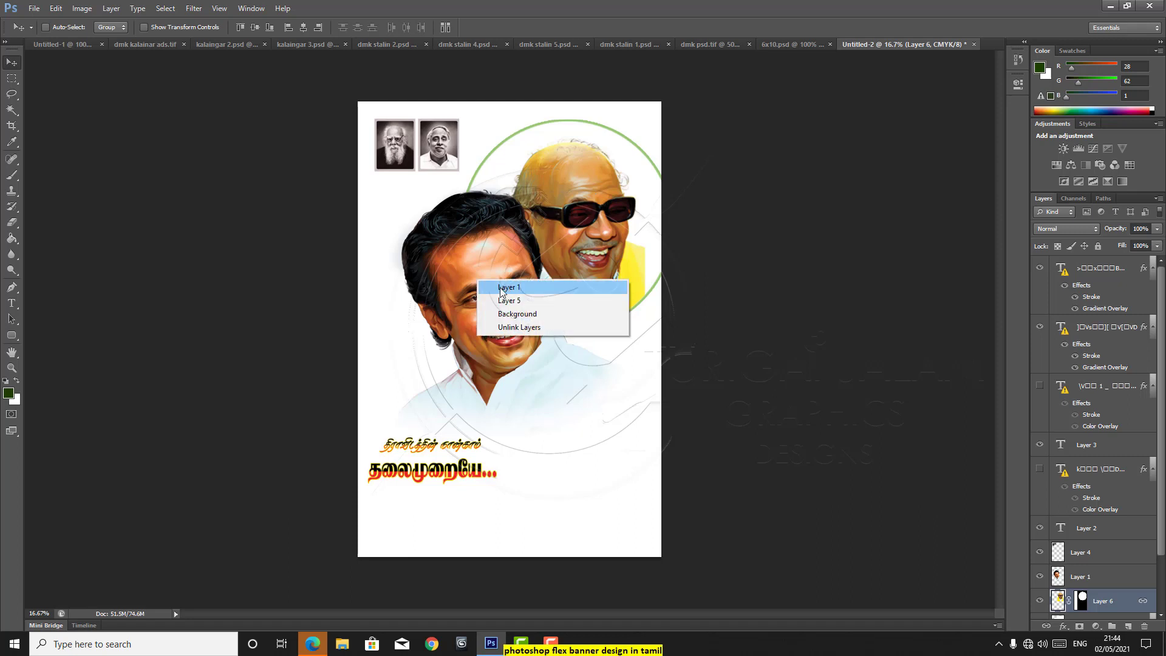
pyautogui.click(501, 288)
pyautogui.moveTo(489, 286); pyautogui.dragTo(465, 288)
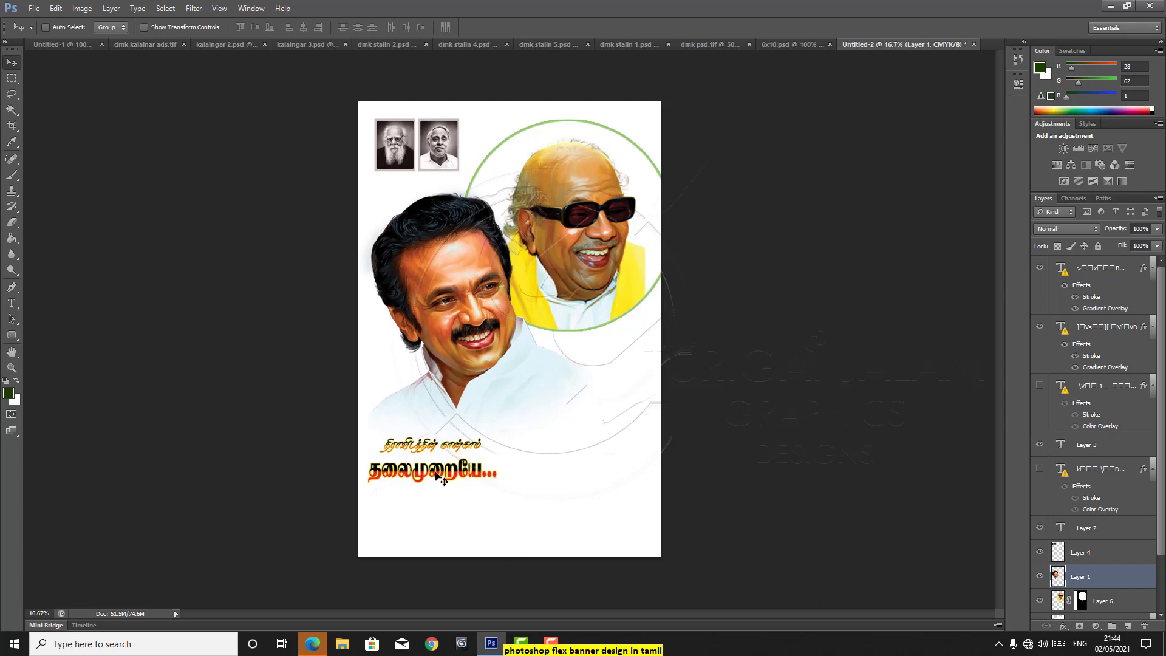
# - Move the linked Tamil slogan lines right, scale them to about 147% and place them below the portraits
pyautogui.rightClick(437, 477)
pyautogui.click(452, 482)
pyautogui.moveTo(457, 476); pyautogui.dragTo(521, 456)
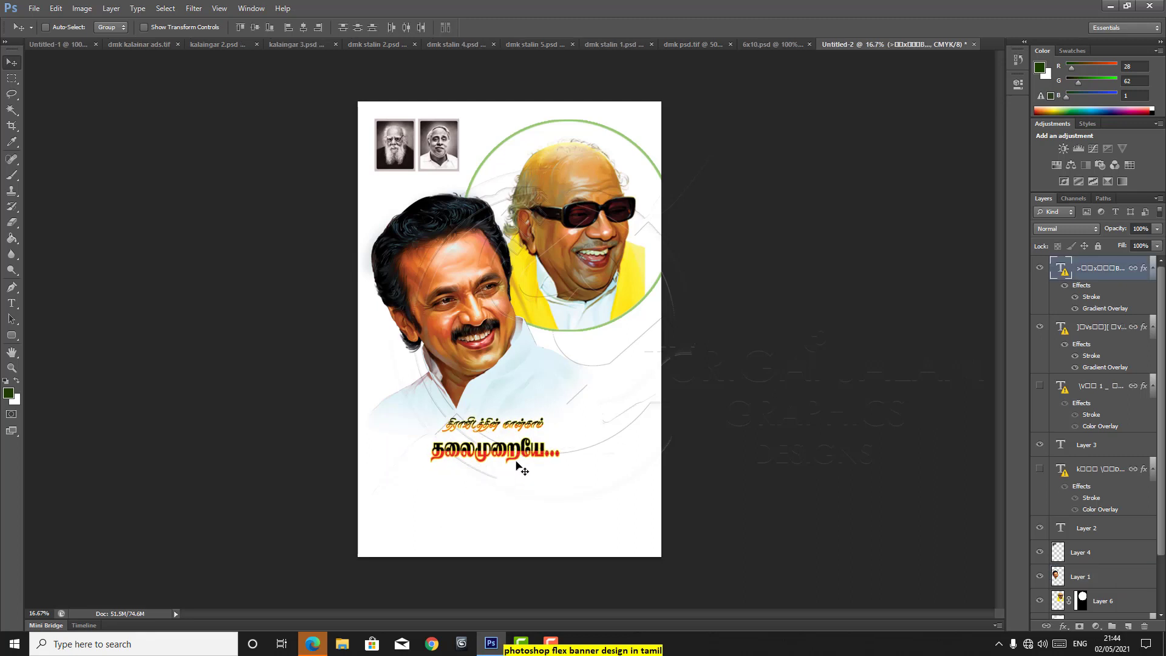
pyautogui.hotkey('ctrl', 't')
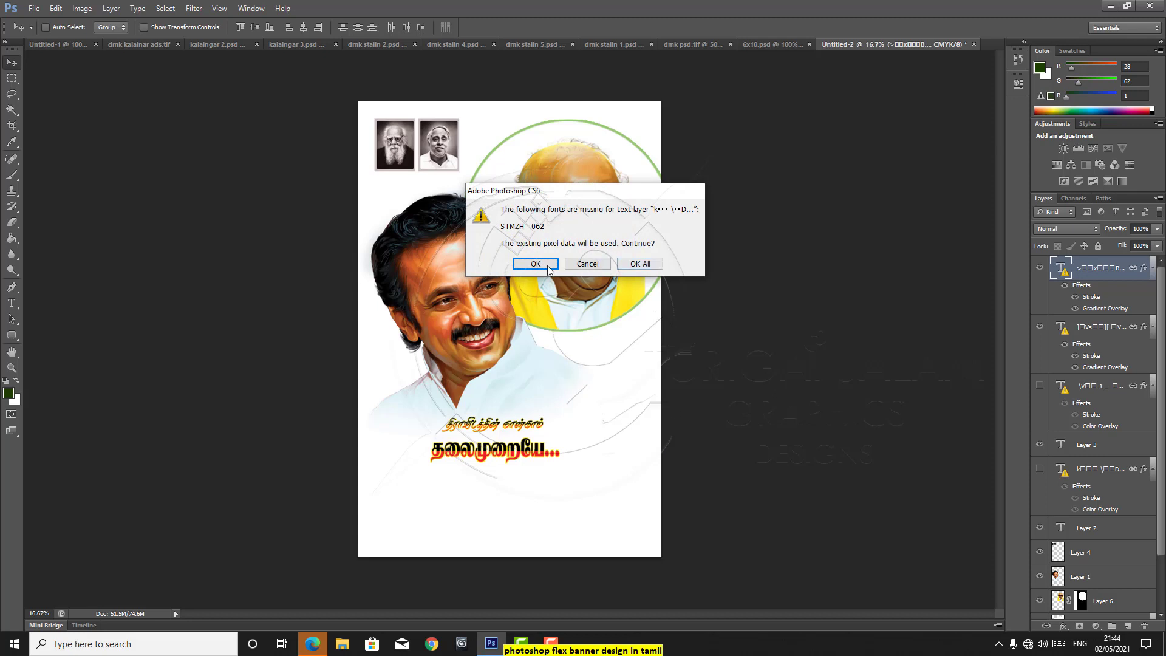
pyautogui.click(643, 268)
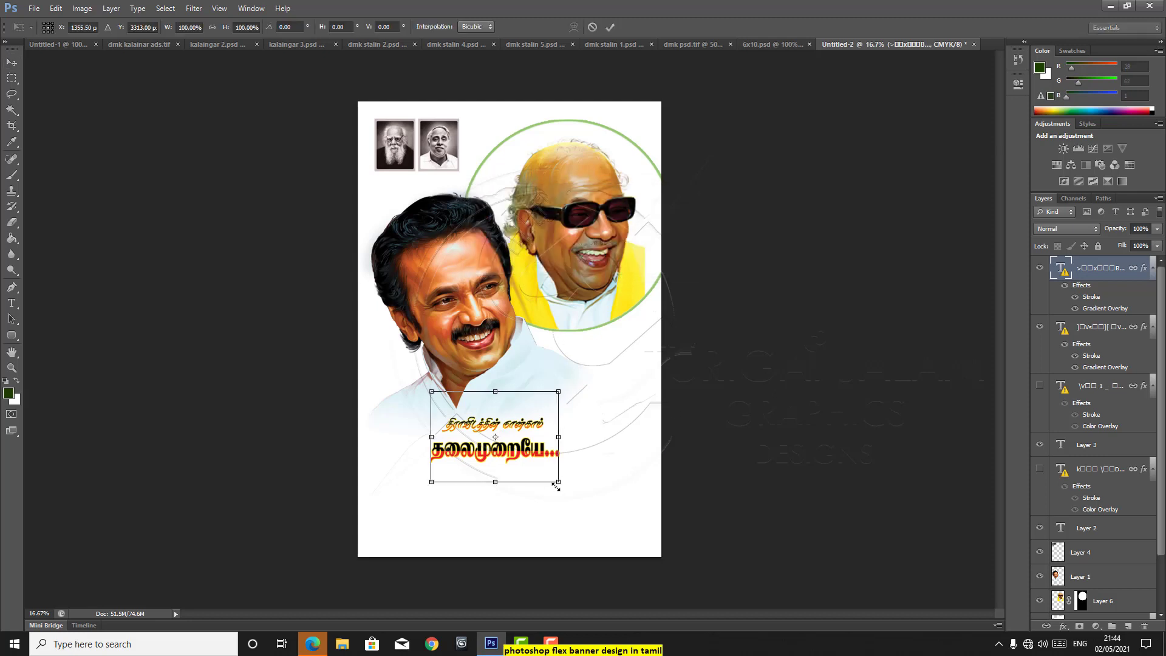
pyautogui.moveTo(559, 483); pyautogui.dragTo(611, 538)
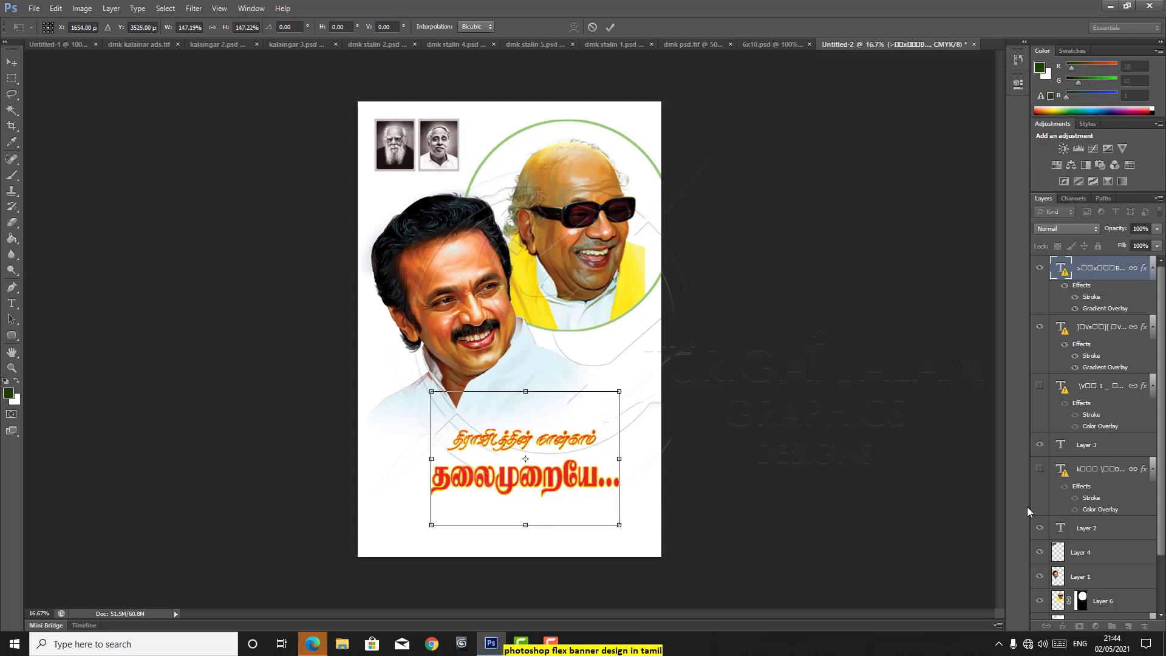
pyautogui.press('Return')
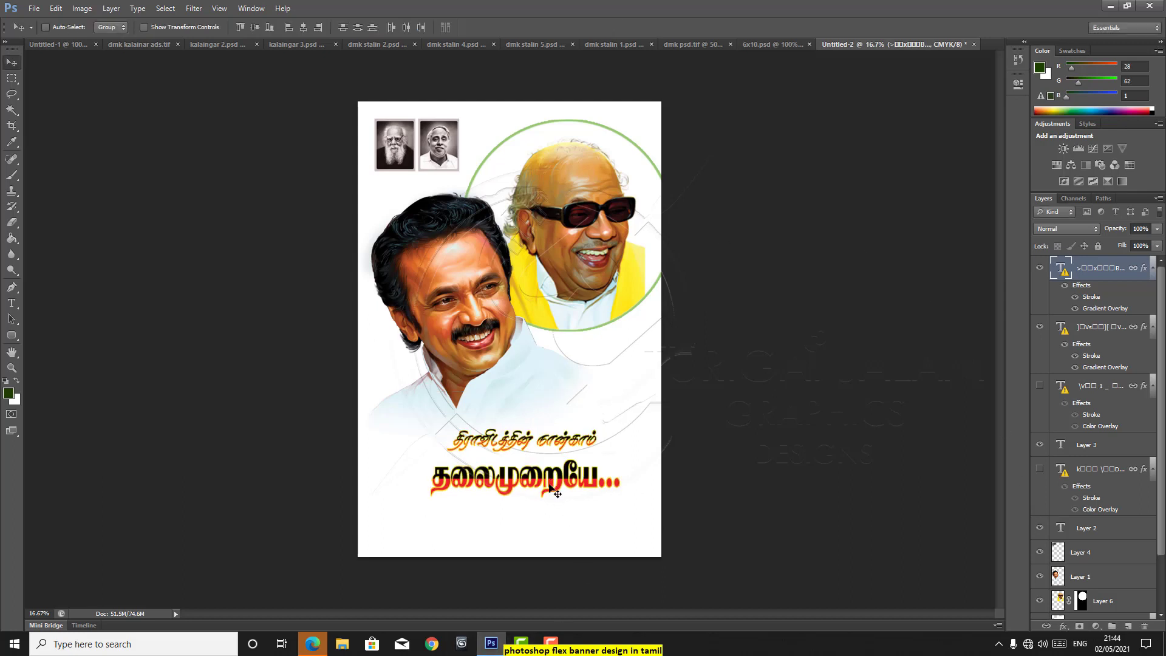
pyautogui.moveTo(549, 484)
pyautogui.mouseDown()
pyautogui.moveTo(565, 452)
pyautogui.moveTo(546, 492)
pyautogui.mouseUp()
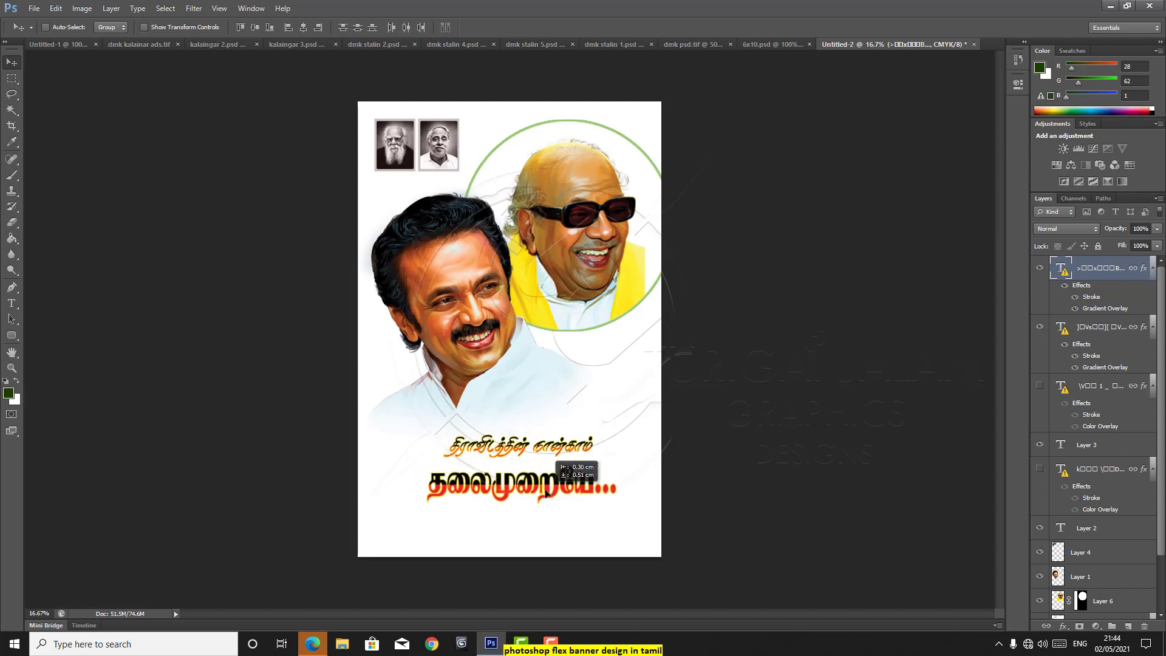
pyautogui.moveTo(546, 493); pyautogui.dragTo(546, 492)
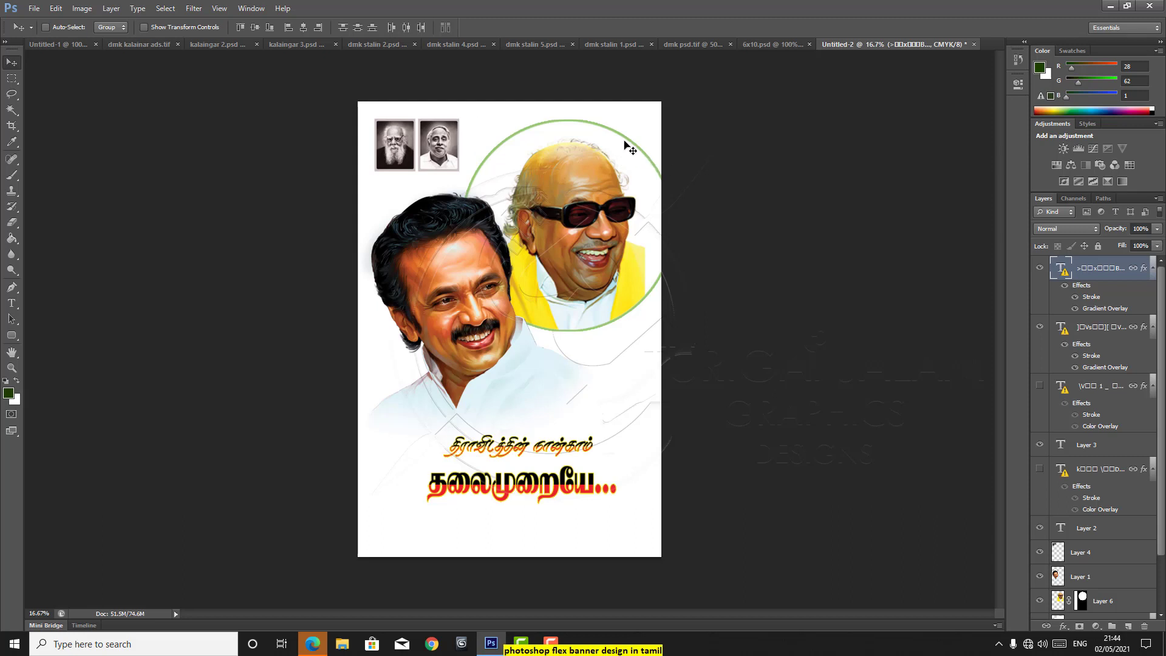
# - Hide the white Background layer temporarily and make it visible again
pyautogui.rightClick(627, 140)
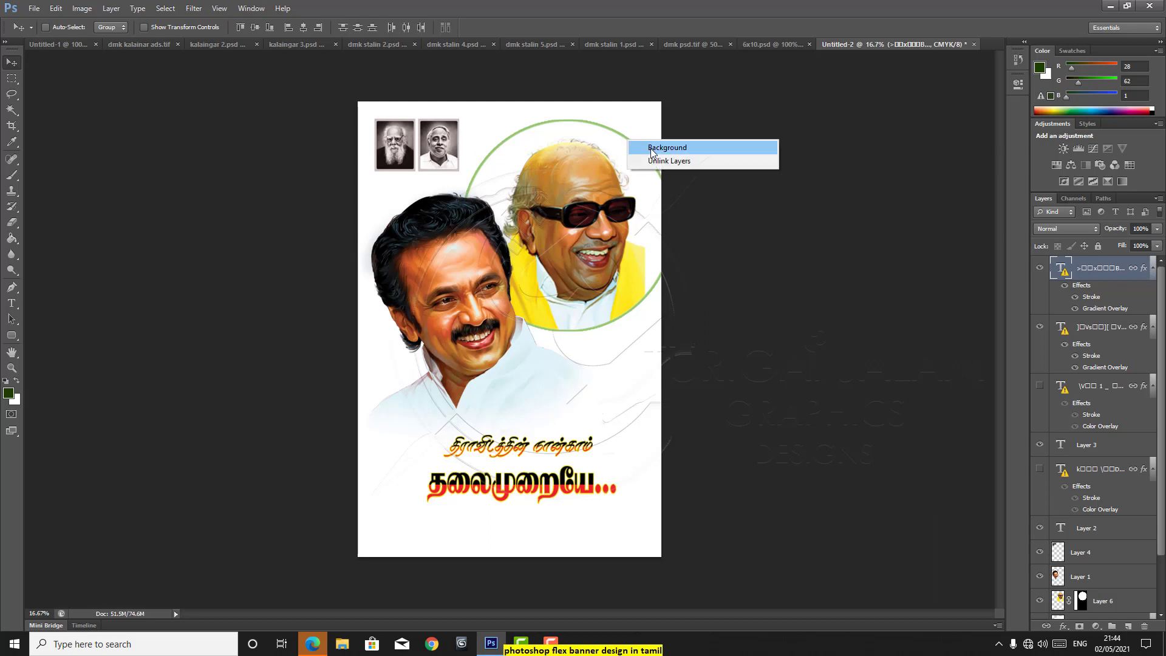
pyautogui.click(647, 147)
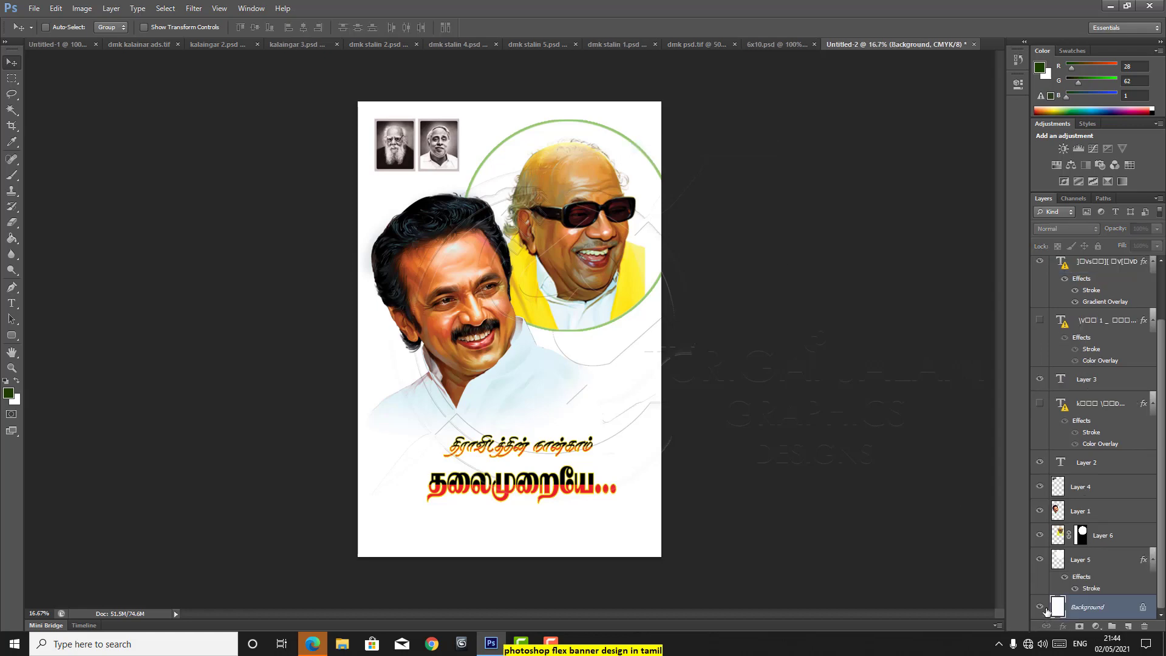
pyautogui.click(1040, 608)
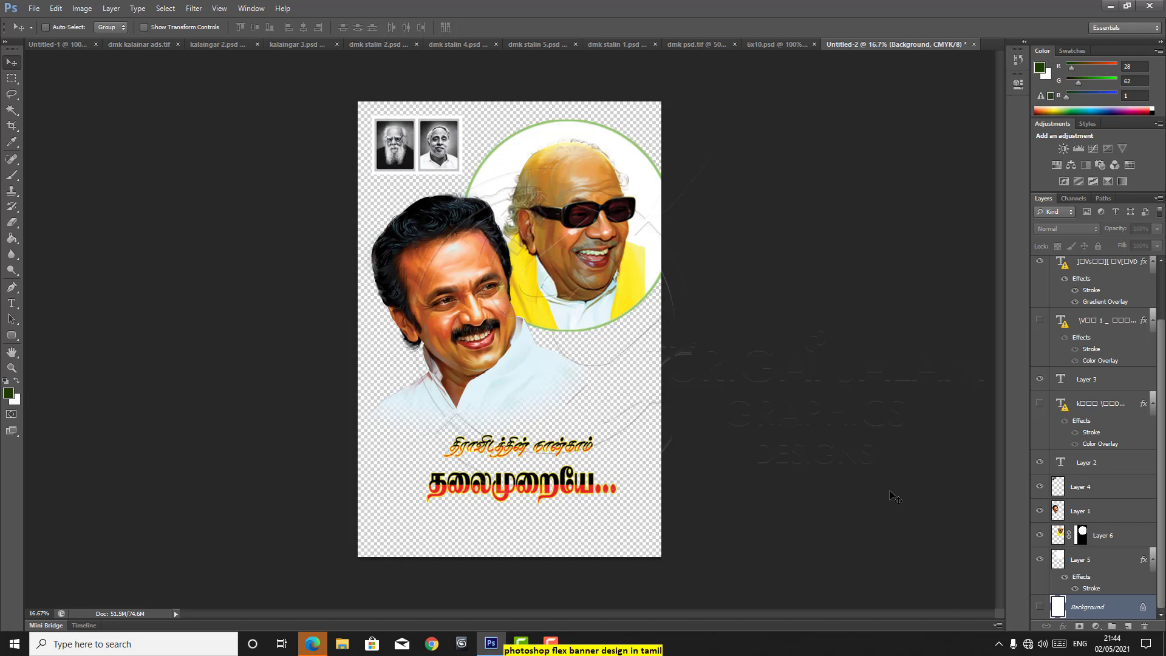
pyautogui.hotkey('ctrl', 'v')
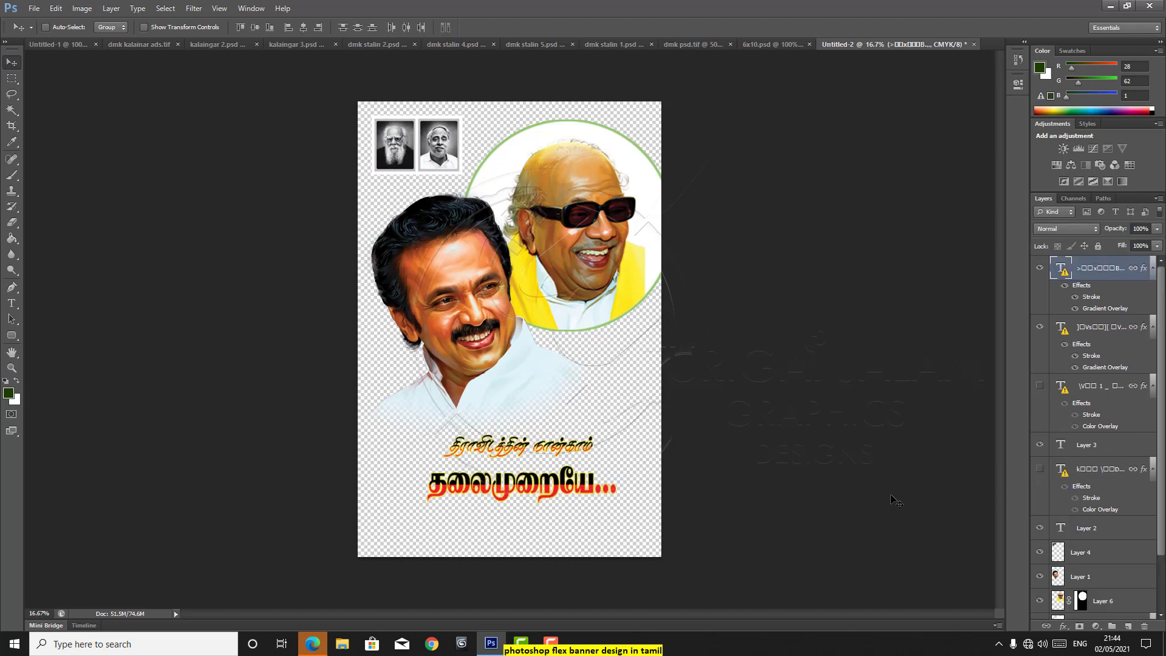
pyautogui.scroll(-3, 1042, 605)
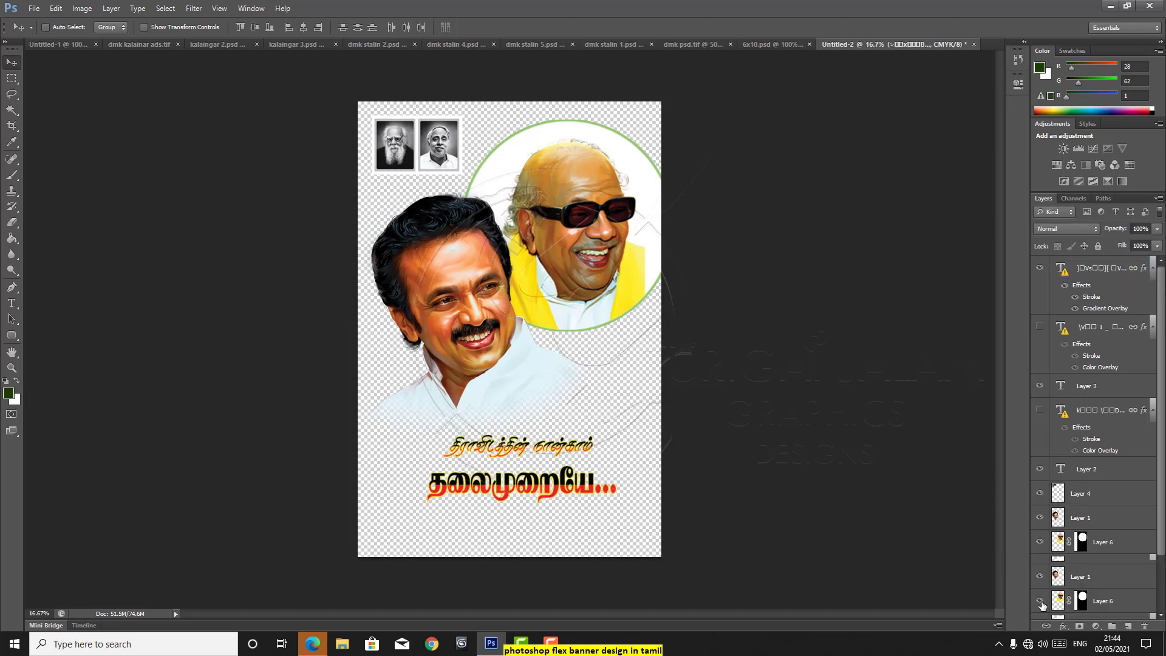
pyautogui.click(1039, 606)
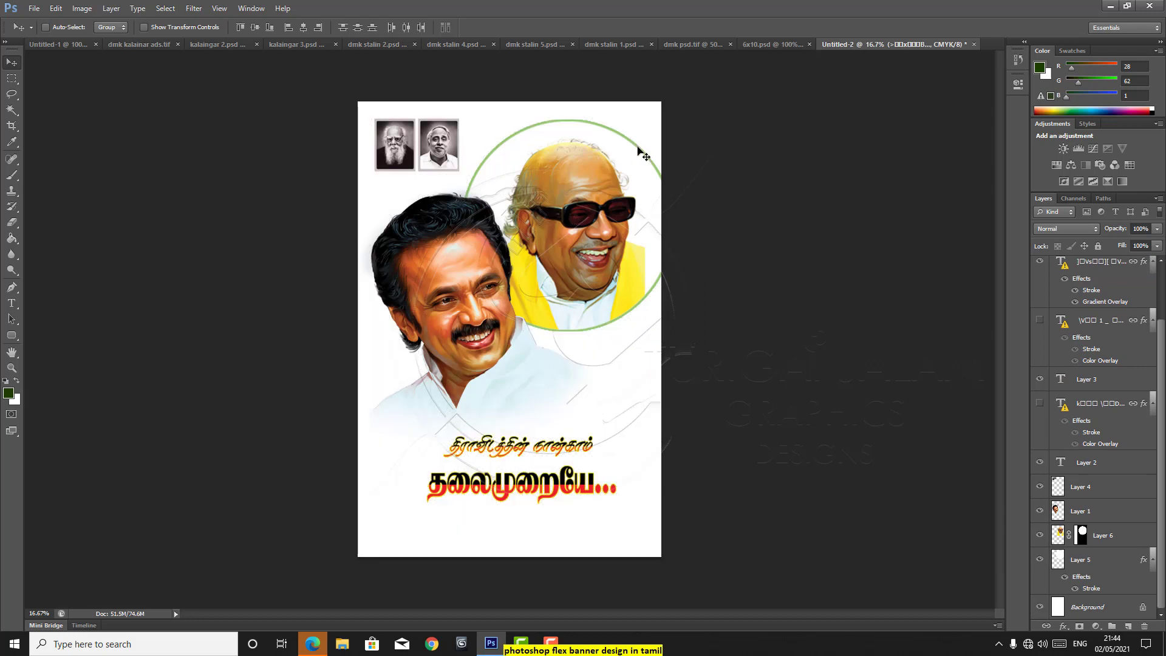
pyautogui.rightClick(638, 148)
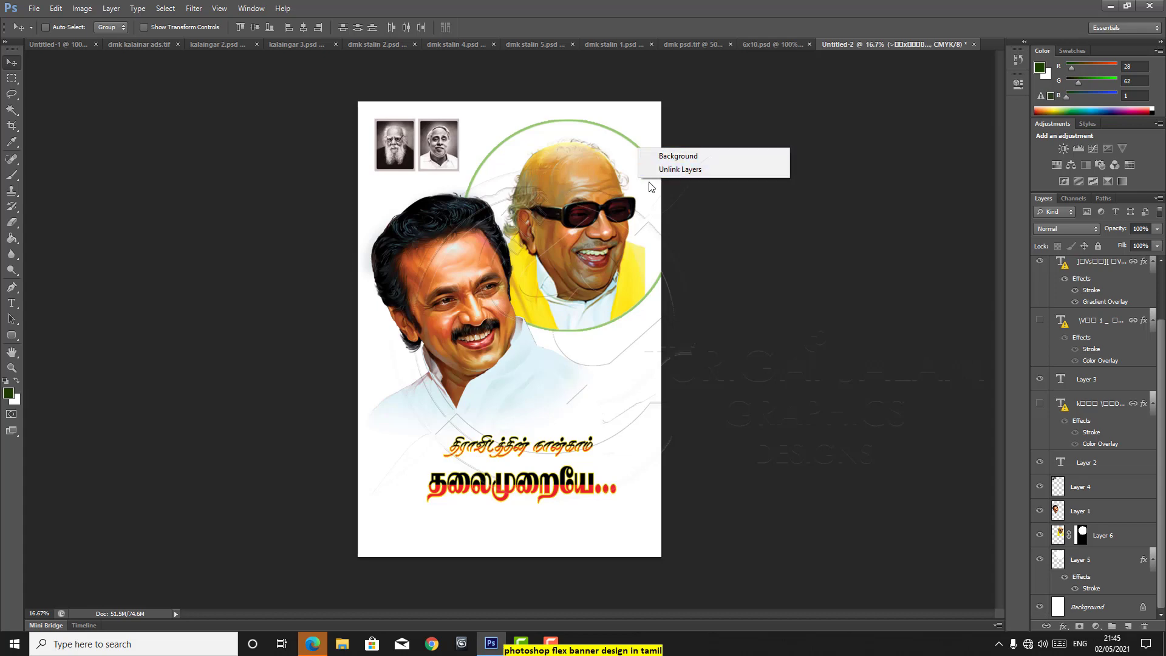
pyautogui.click(668, 169)
pyautogui.moveTo(654, 170); pyautogui.dragTo(755, 168)
pyautogui.hotkey('ctrl', 'z')
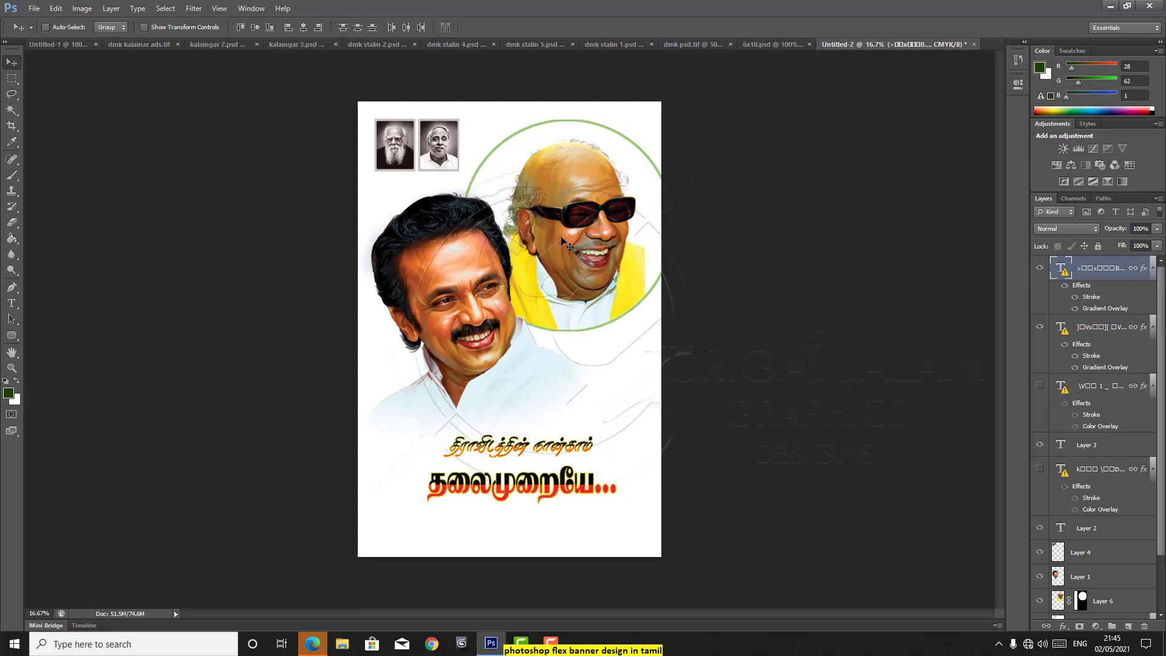
# - Move the circular portrait up into the page's upper-right corner, keeping its scale at about 100%
pyautogui.rightClick(582, 223)
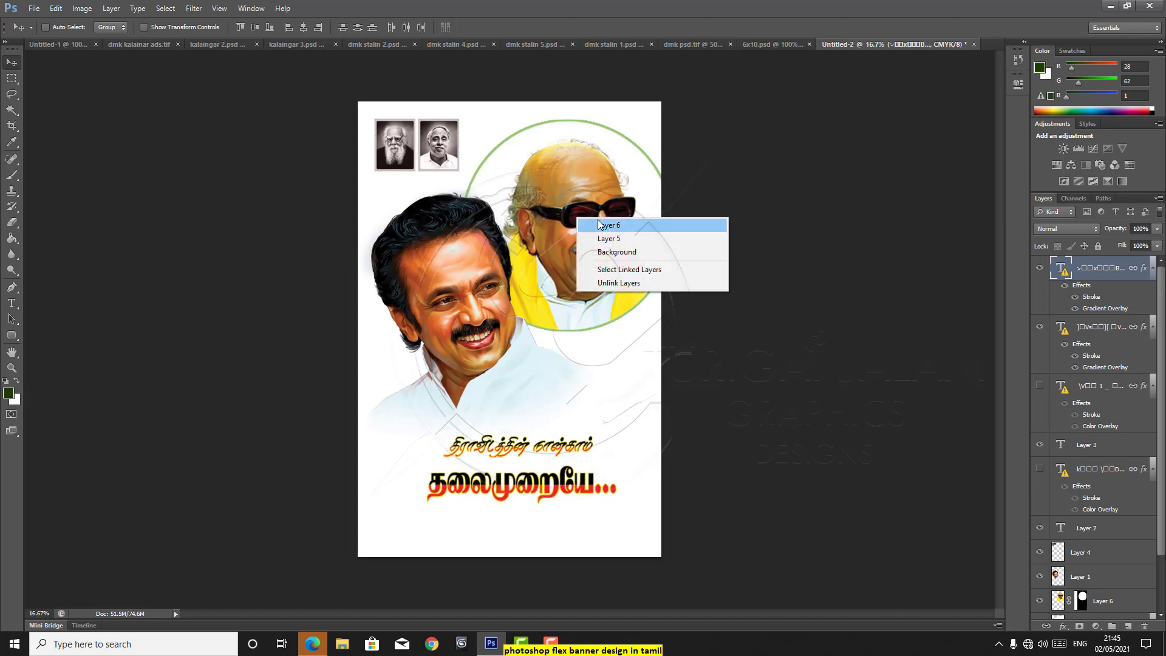
pyautogui.click(608, 230)
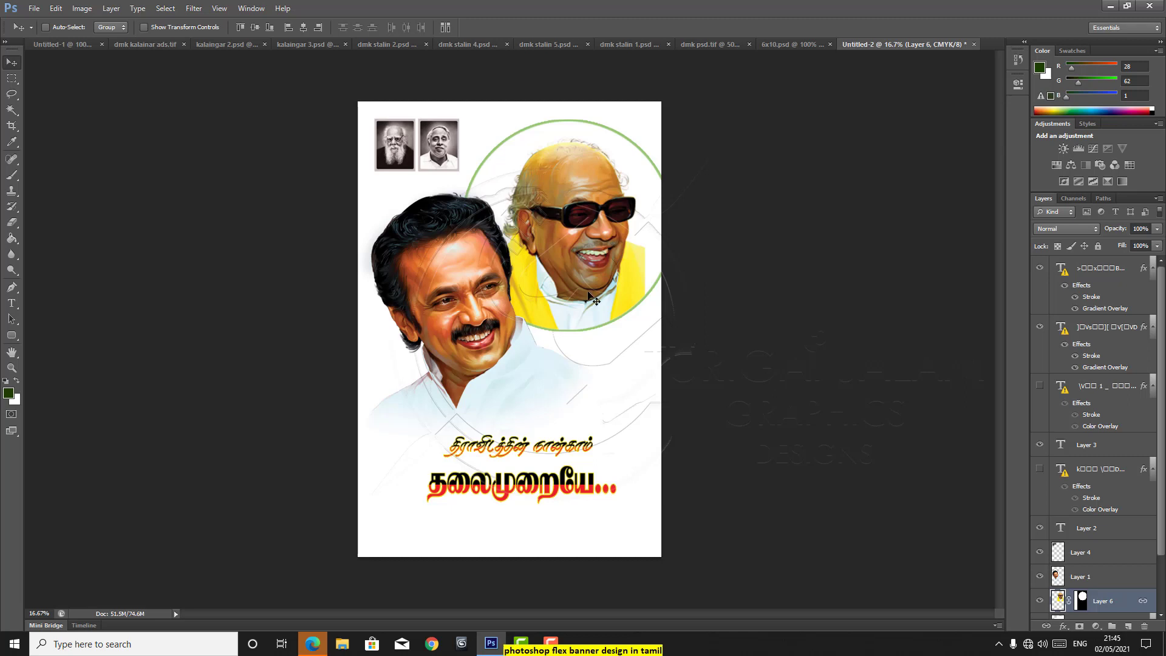
pyautogui.moveTo(589, 292); pyautogui.dragTo(574, 293)
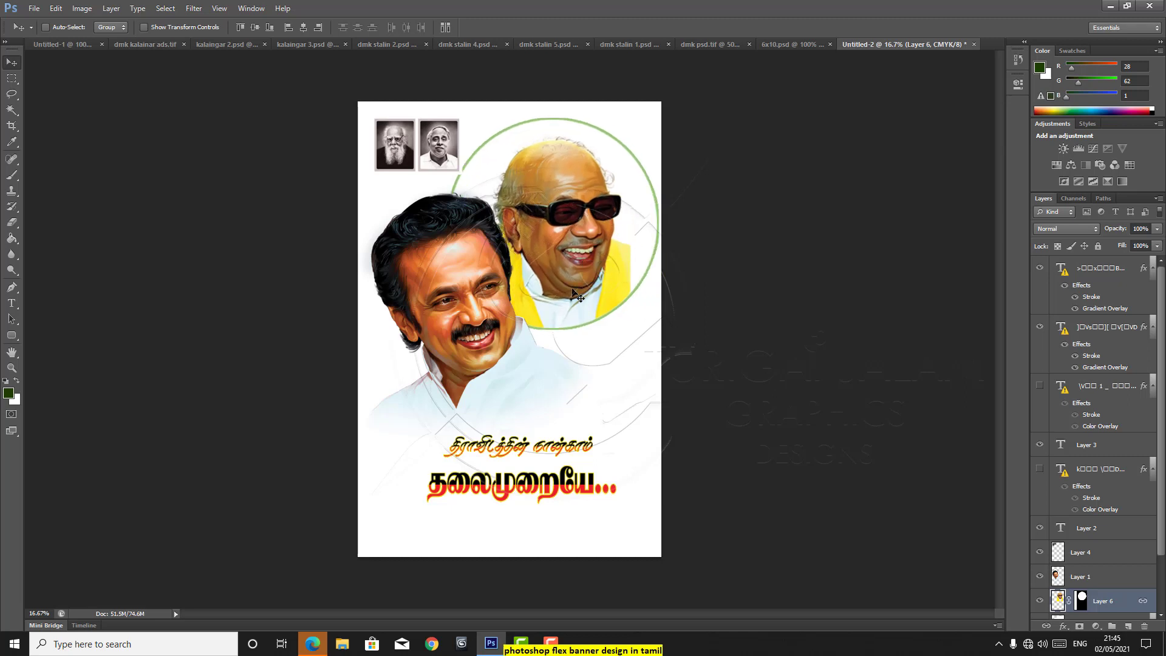
pyautogui.hotkey('ctrl', 't')
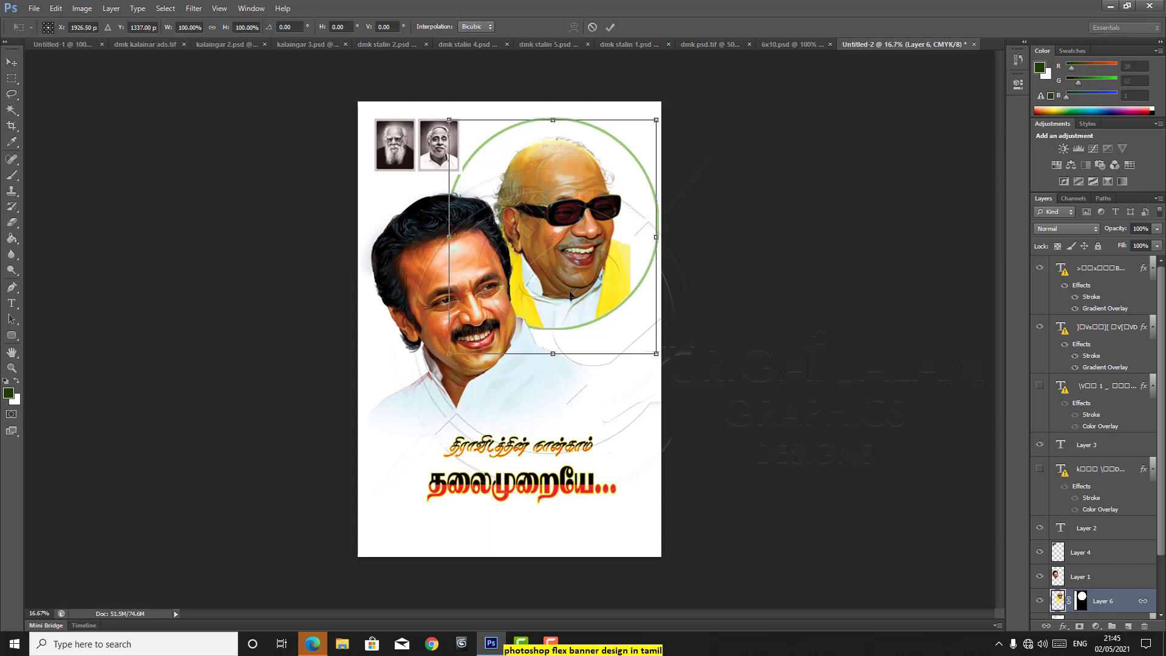
pyautogui.moveTo(656, 121); pyautogui.dragTo(621, 160)
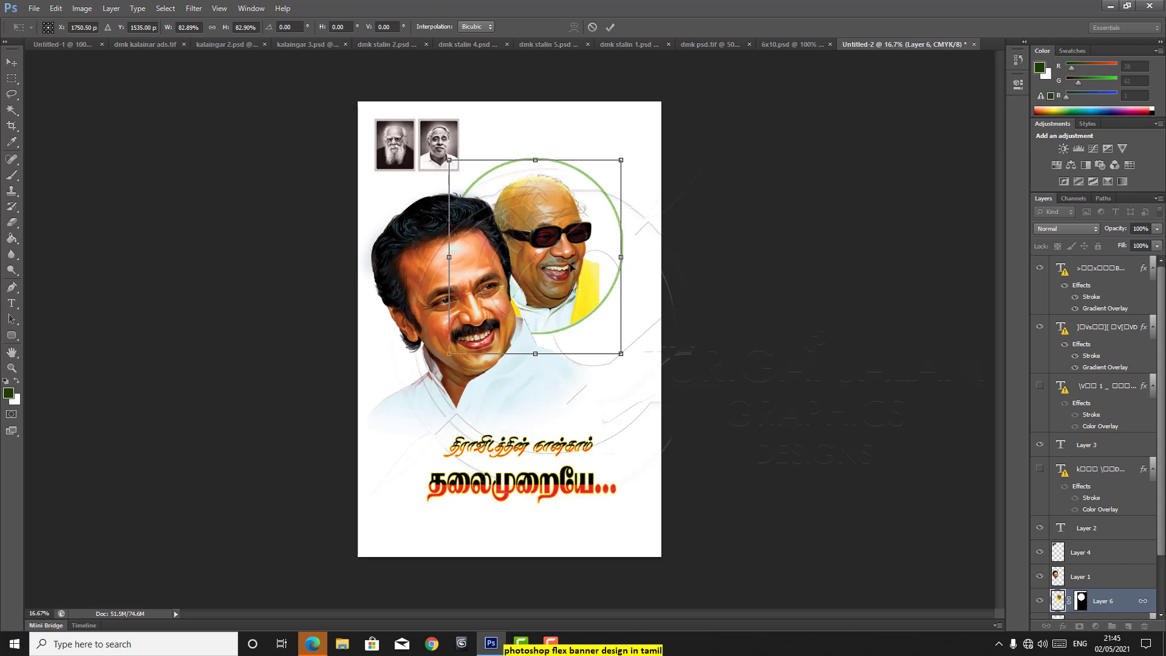
pyautogui.moveTo(570, 267); pyautogui.dragTo(563, 224)
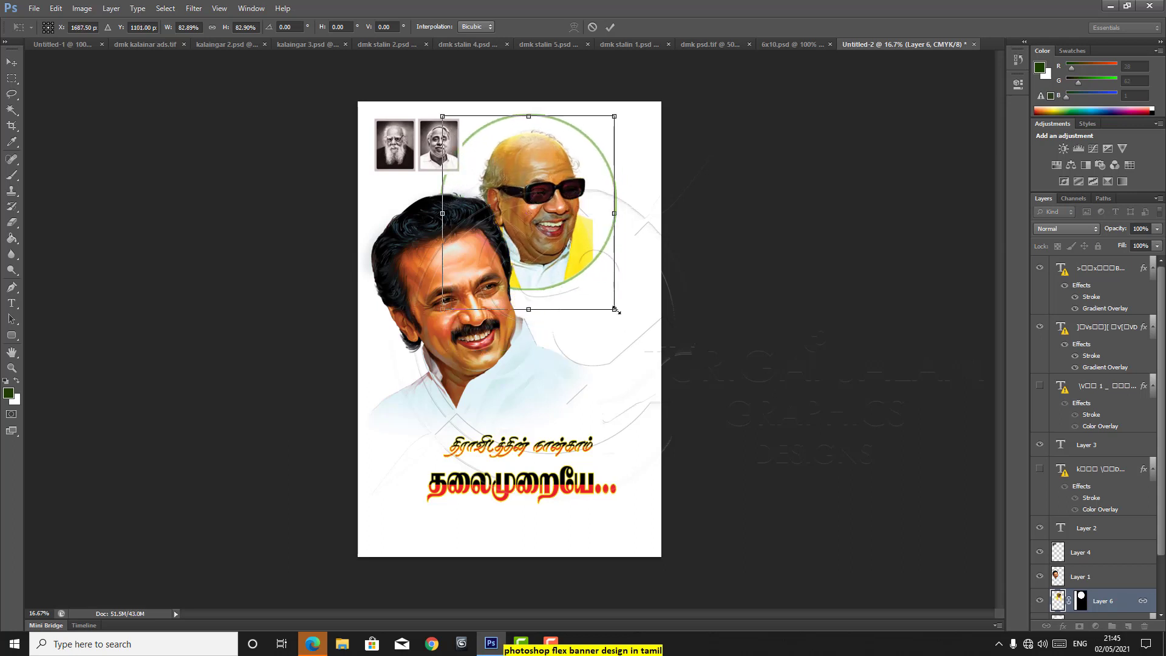
pyautogui.moveTo(615, 310); pyautogui.dragTo(651, 350)
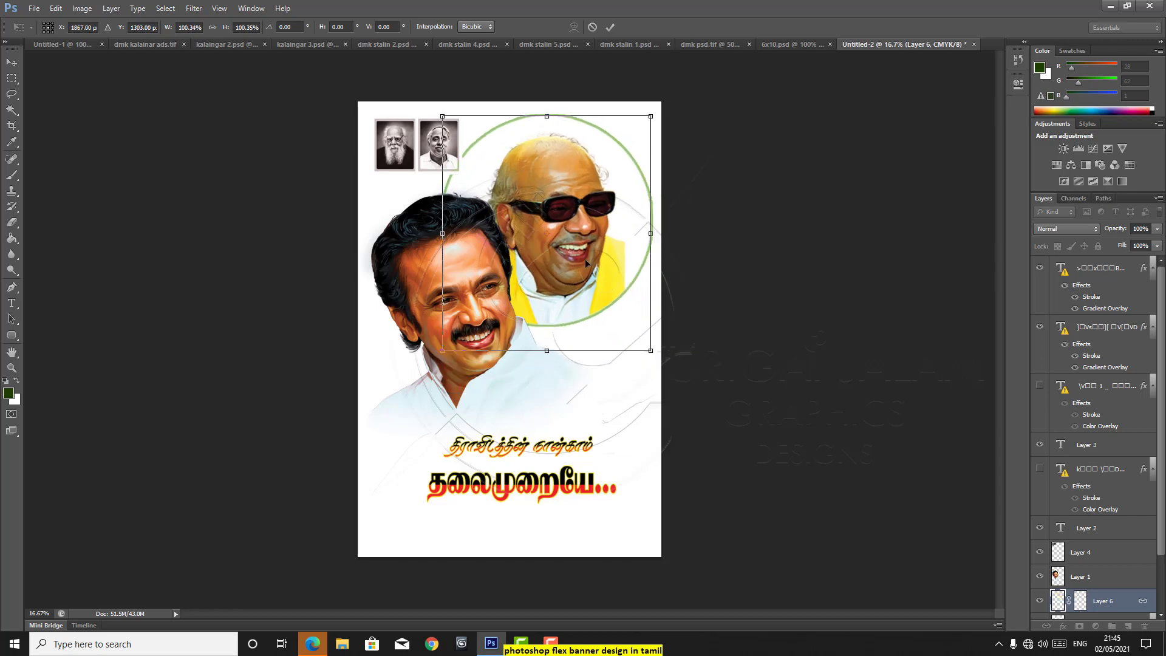
pyautogui.moveTo(584, 259)
pyautogui.mouseDown()
pyautogui.moveTo(589, 235)
pyautogui.moveTo(451, 249)
pyautogui.moveTo(593, 238)
pyautogui.mouseUp()
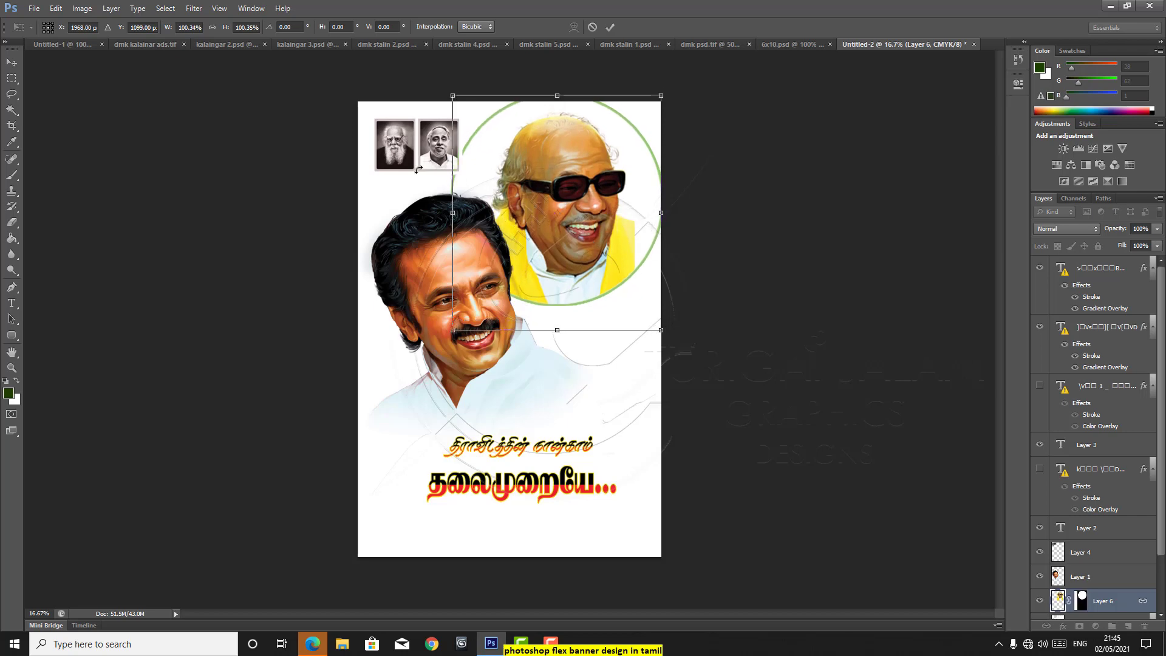
pyautogui.press('Return')
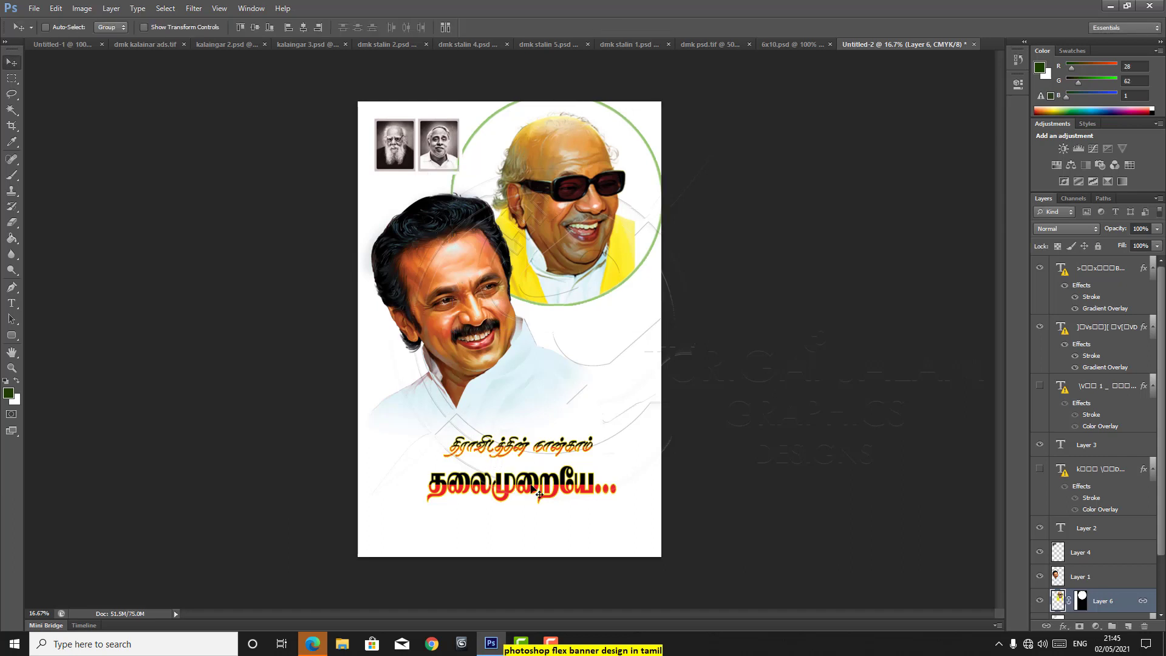
# - Shift the linked Tamil slogan lines slightly left
pyautogui.rightClick(582, 490)
pyautogui.click(590, 493)
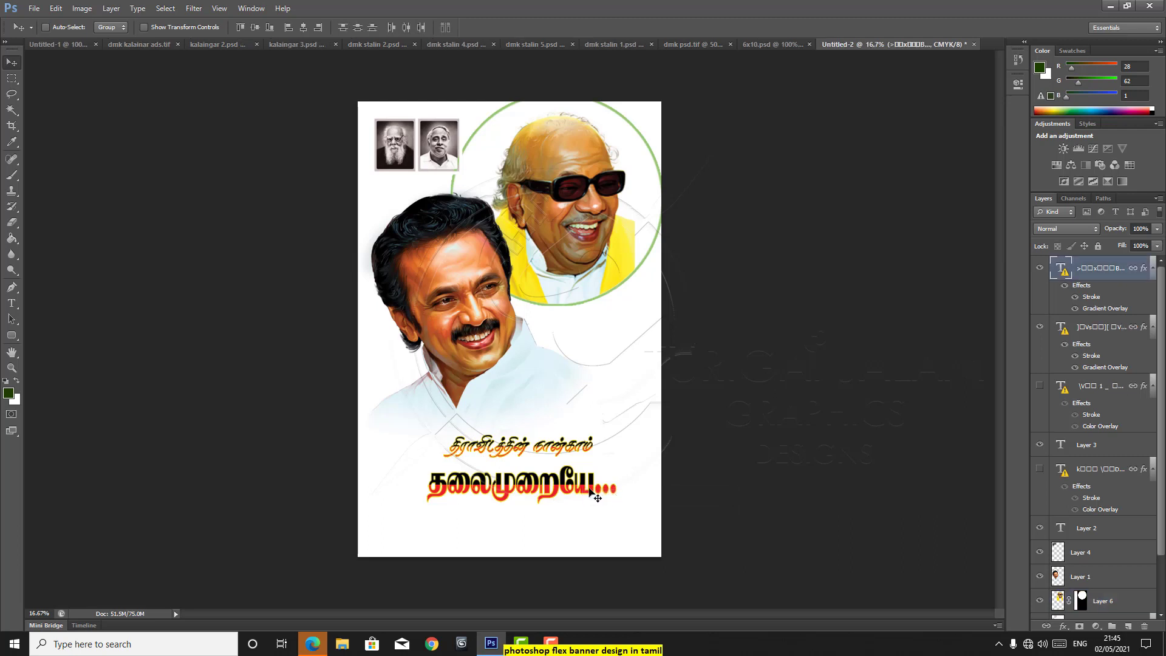
pyautogui.moveTo(590, 493); pyautogui.dragTo(585, 491)
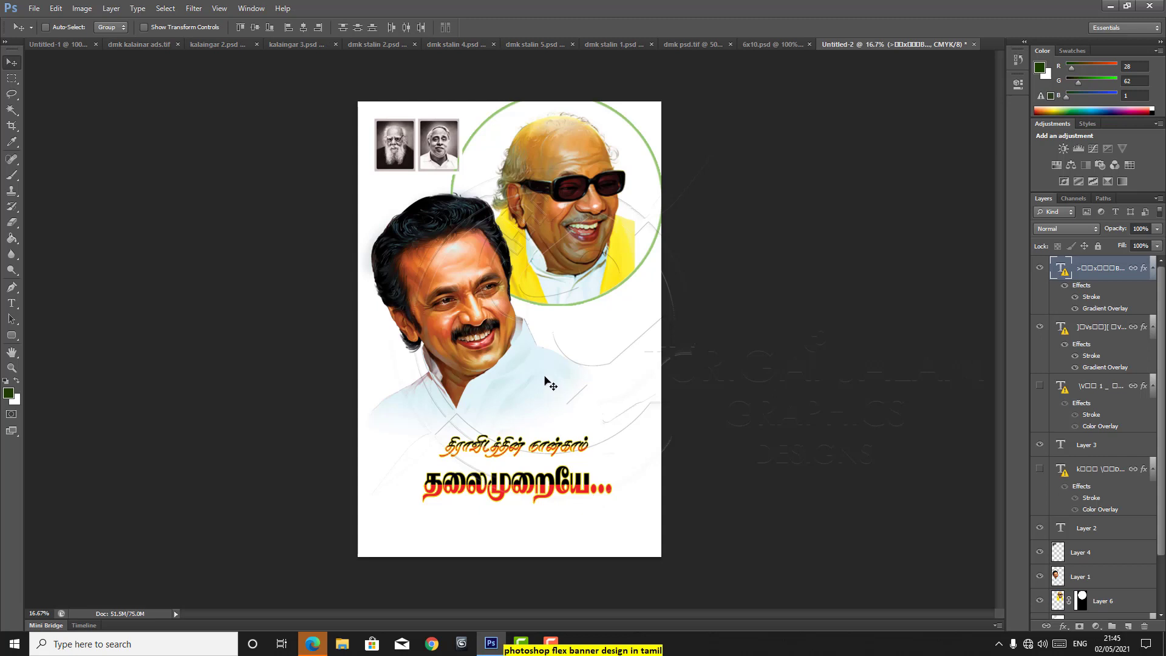
# - Move the main portrait right and slightly down, centring it above the slogan
pyautogui.rightClick(545, 381)
pyautogui.click(556, 386)
pyautogui.moveTo(554, 388); pyautogui.dragTo(592, 395)
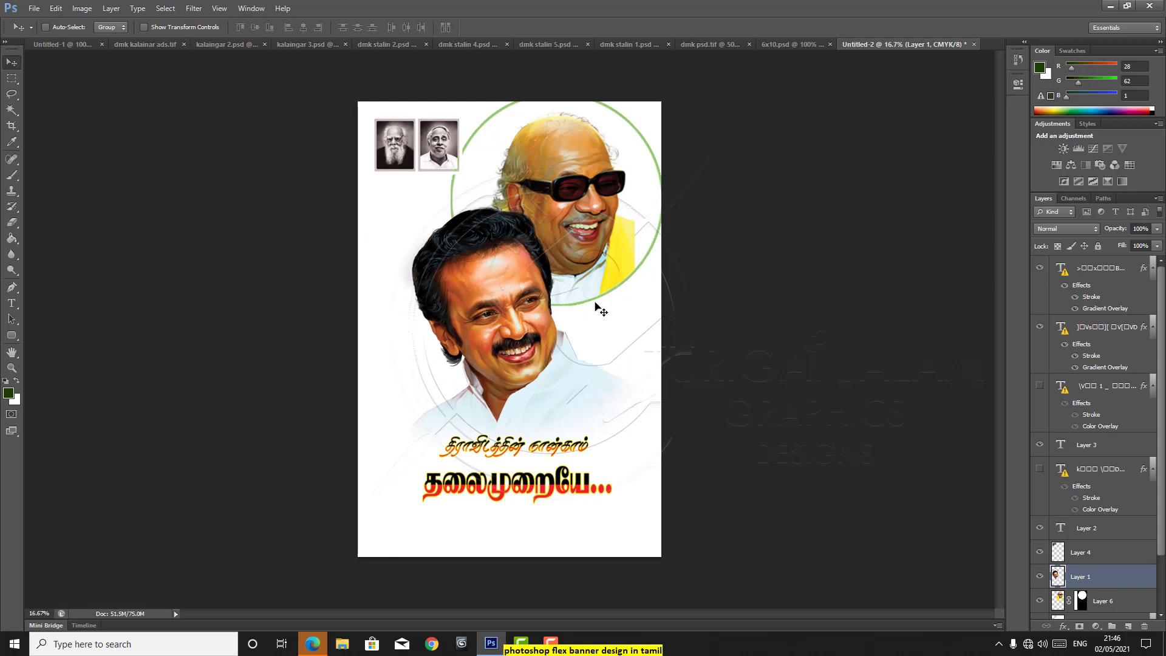
# - Swap the sides of the smaller portraits: circular portrait to the page's upper left, framed pair to its upper right
pyautogui.rightClick(558, 219)
pyautogui.click(570, 224)
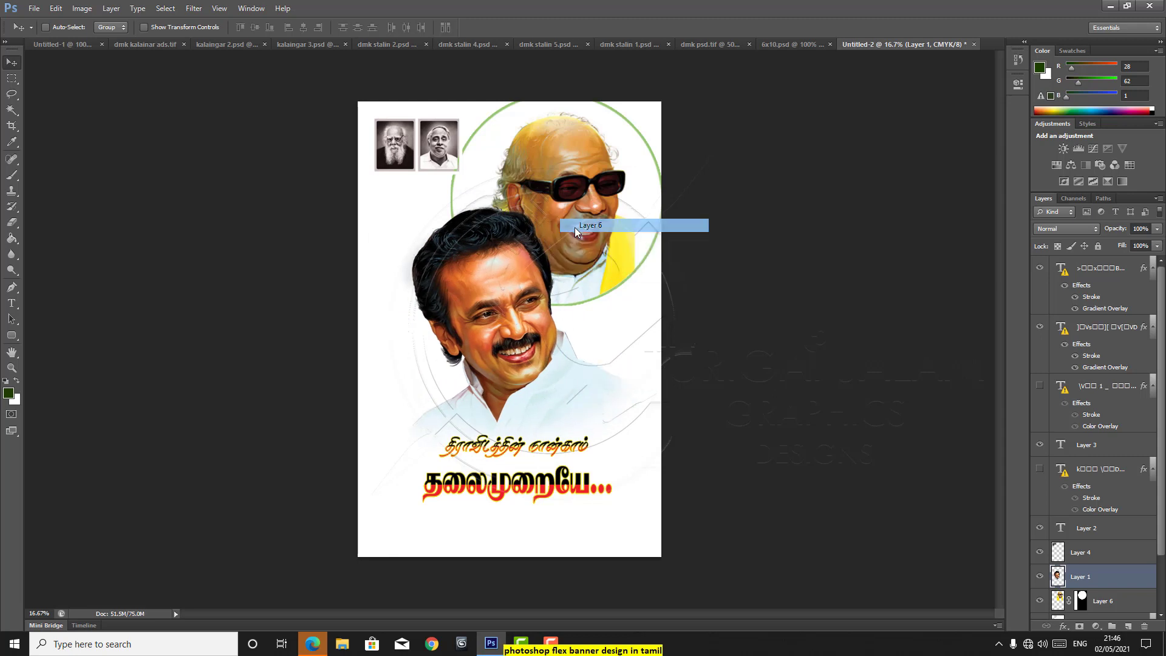
pyautogui.moveTo(570, 226); pyautogui.dragTo(460, 239)
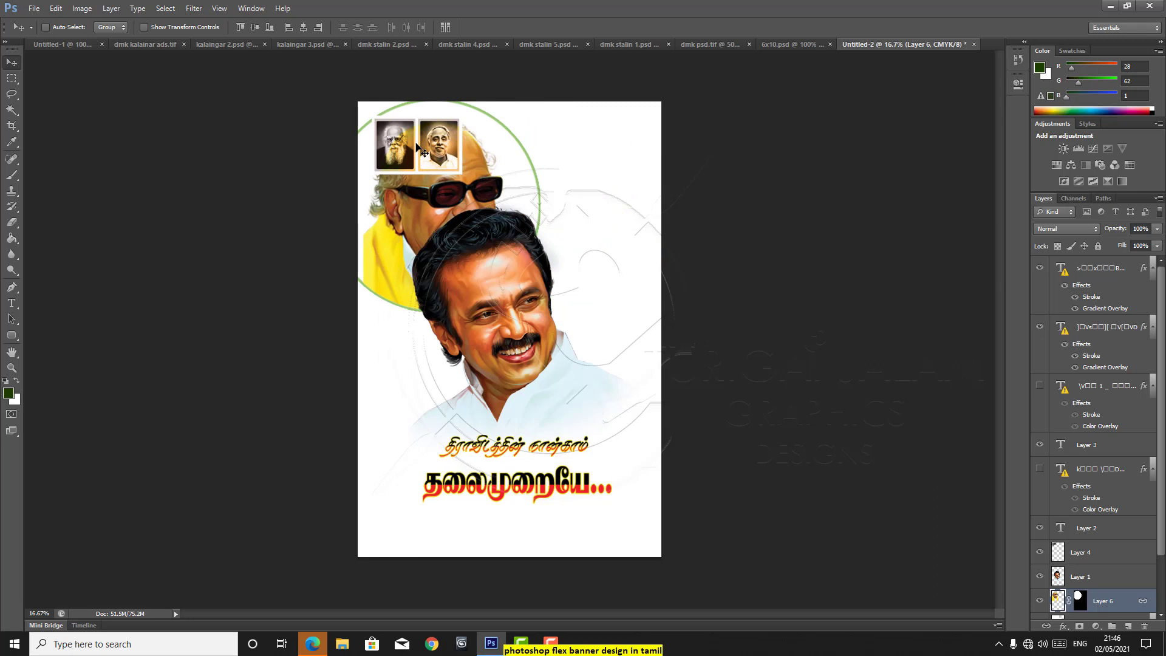
pyautogui.rightClick(416, 143)
pyautogui.click(432, 151)
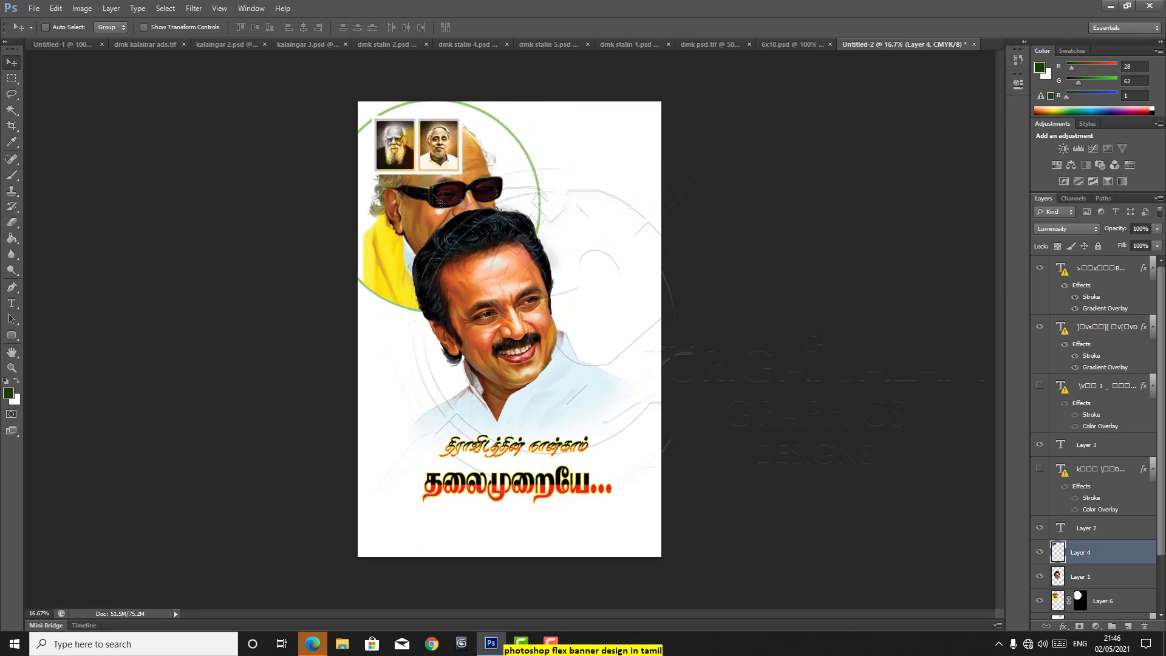
pyautogui.moveTo(414, 136); pyautogui.dragTo(599, 137)
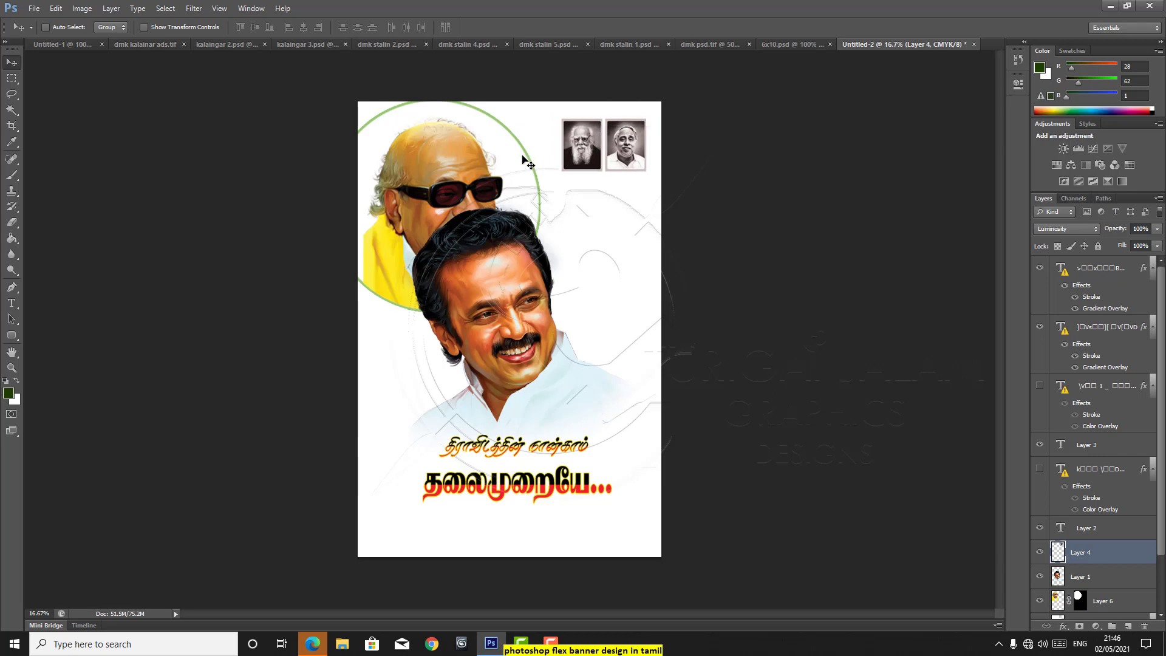
pyautogui.rightClick(454, 159)
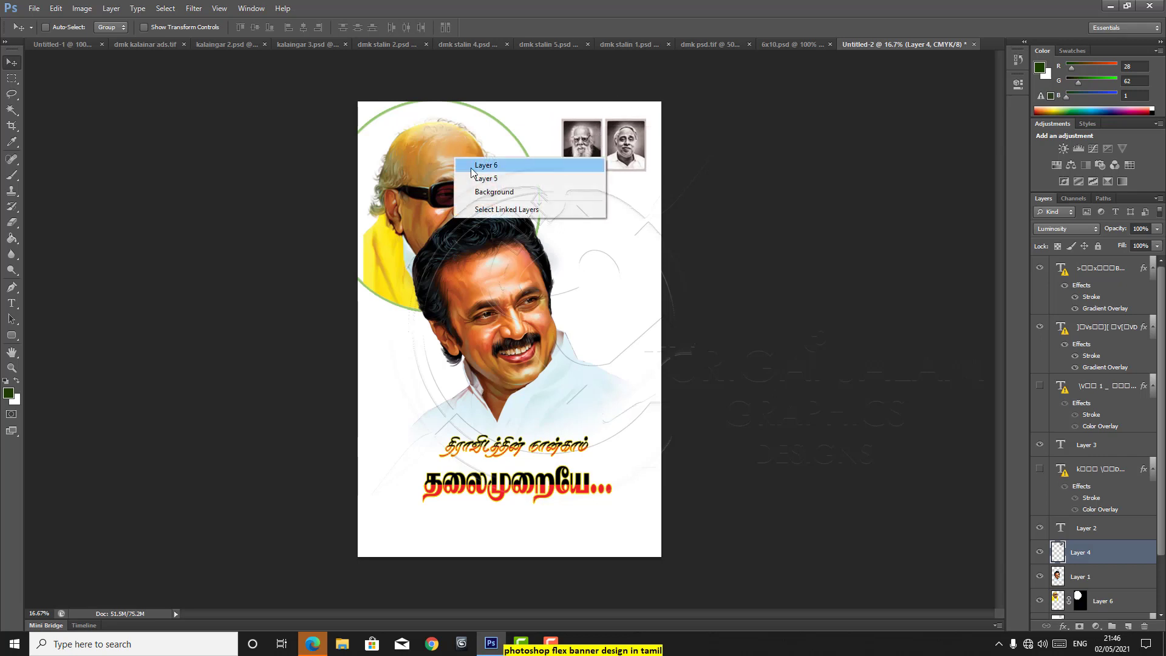
pyautogui.click(480, 162)
pyautogui.moveTo(494, 182)
pyautogui.mouseDown()
pyautogui.moveTo(562, 176)
pyautogui.moveTo(600, 194)
pyautogui.moveTo(596, 205)
pyautogui.moveTo(526, 164)
pyautogui.moveTo(477, 180)
pyautogui.mouseUp()
# - Shift the main portrait further right above the slogan so its shoulder reaches the page's right edge
pyautogui.rightClick(491, 275)
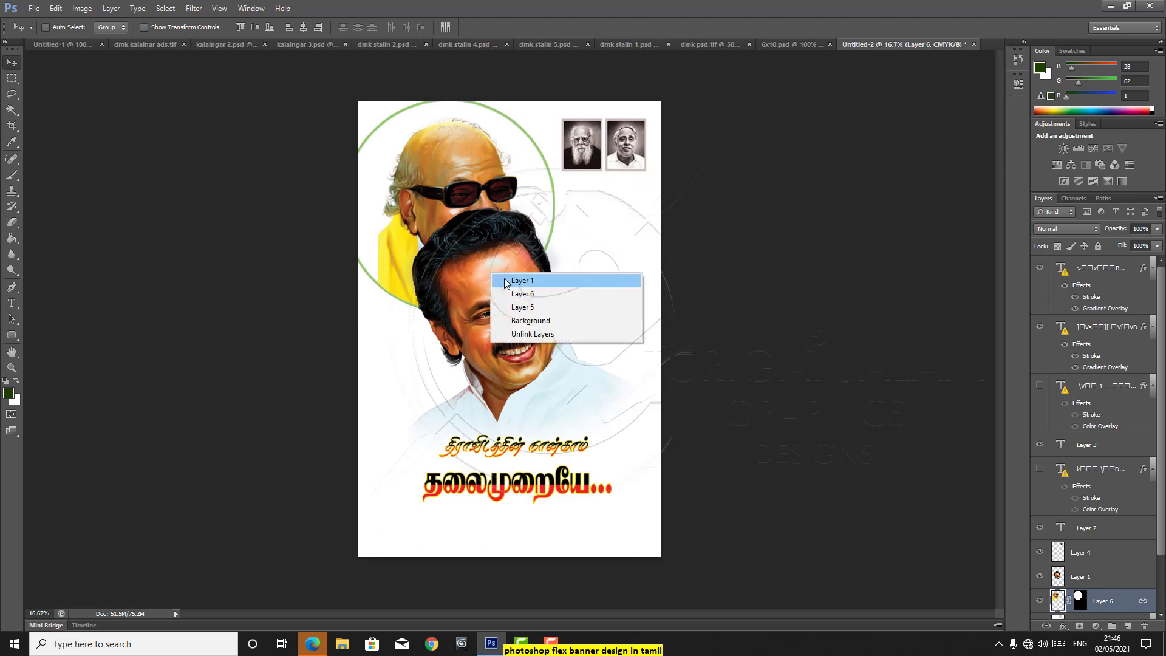
pyautogui.click(509, 279)
pyautogui.moveTo(509, 281); pyautogui.dragTo(534, 311)
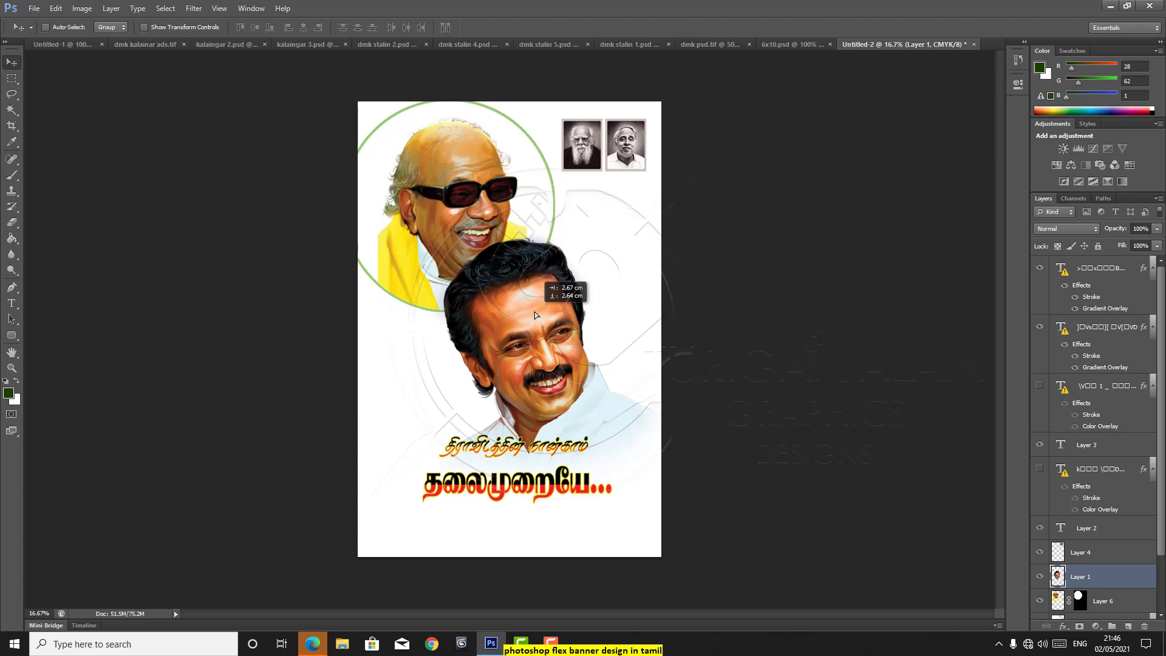
pyautogui.moveTo(534, 311); pyautogui.dragTo(528, 311)
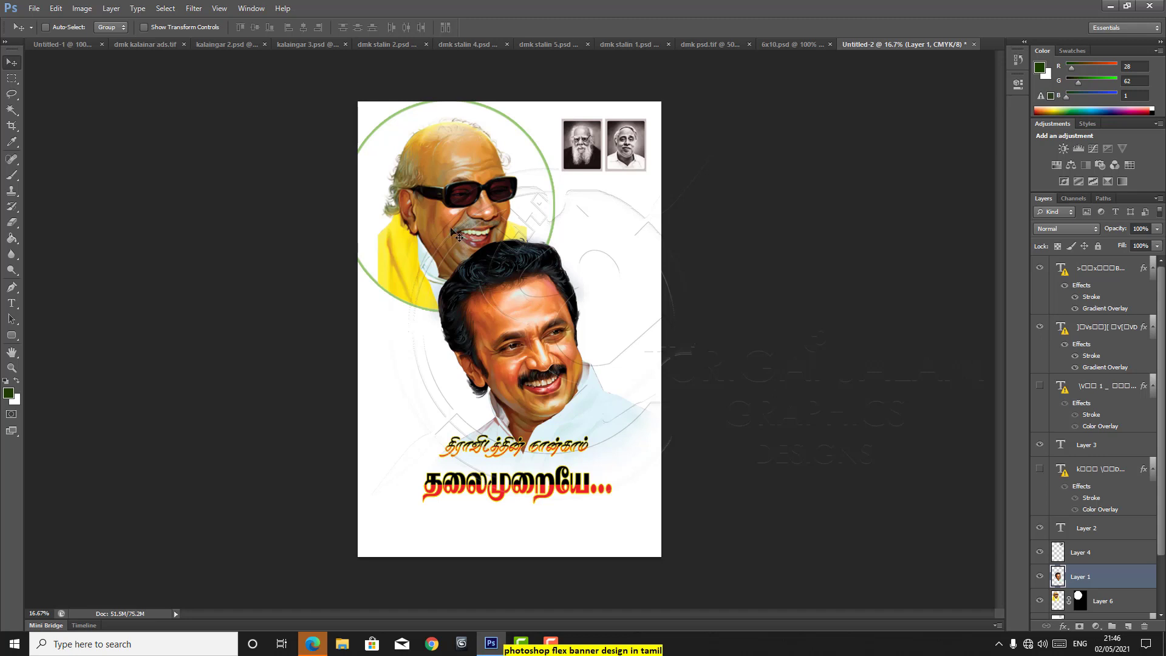
pyautogui.moveTo(461, 236); pyautogui.dragTo(444, 195)
# - Scale the circular portrait to about 53% and place it in the page's upper-left corner, clear of the main portrait
pyautogui.rightClick(457, 171)
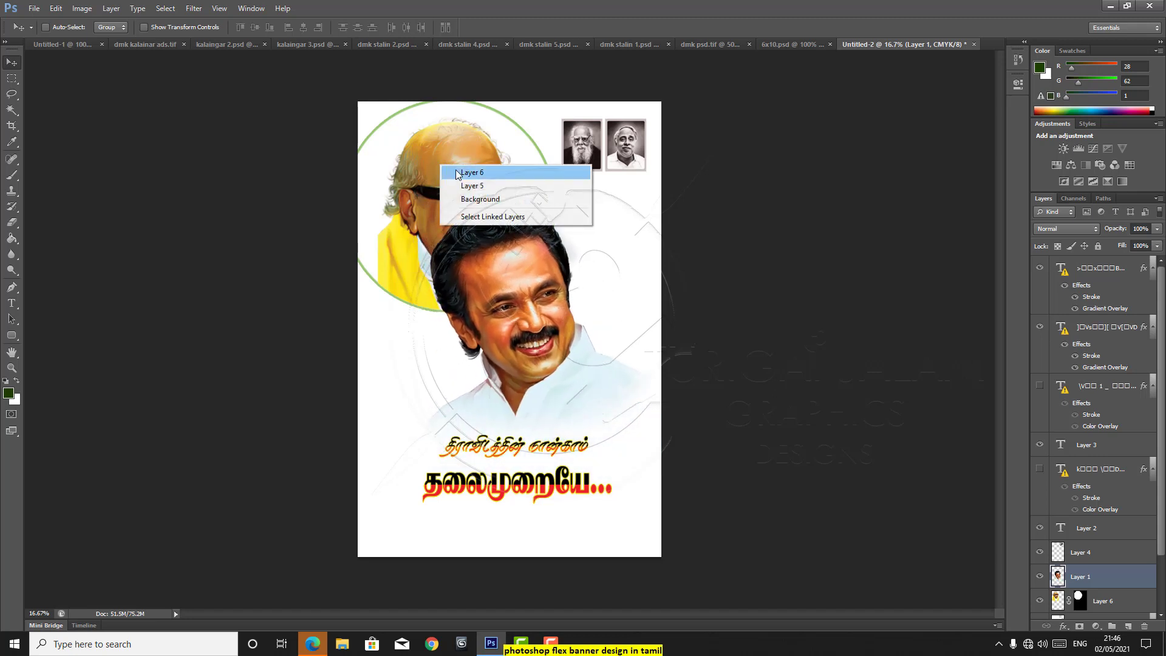
pyautogui.click(459, 174)
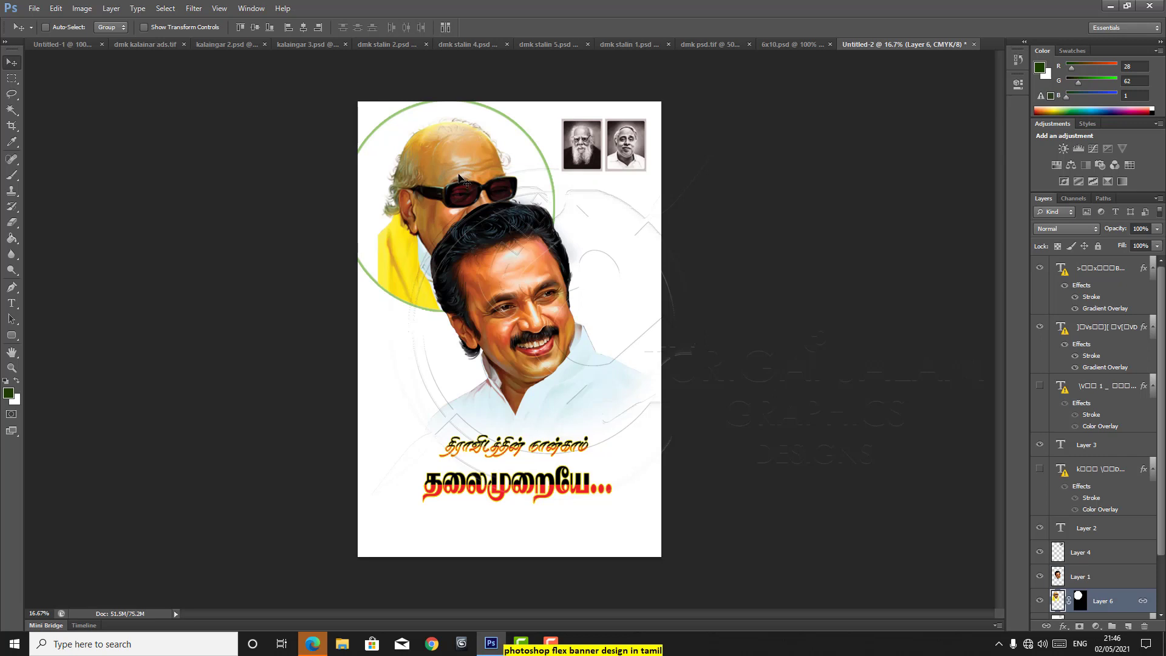
pyautogui.hotkey('ctrl', 't')
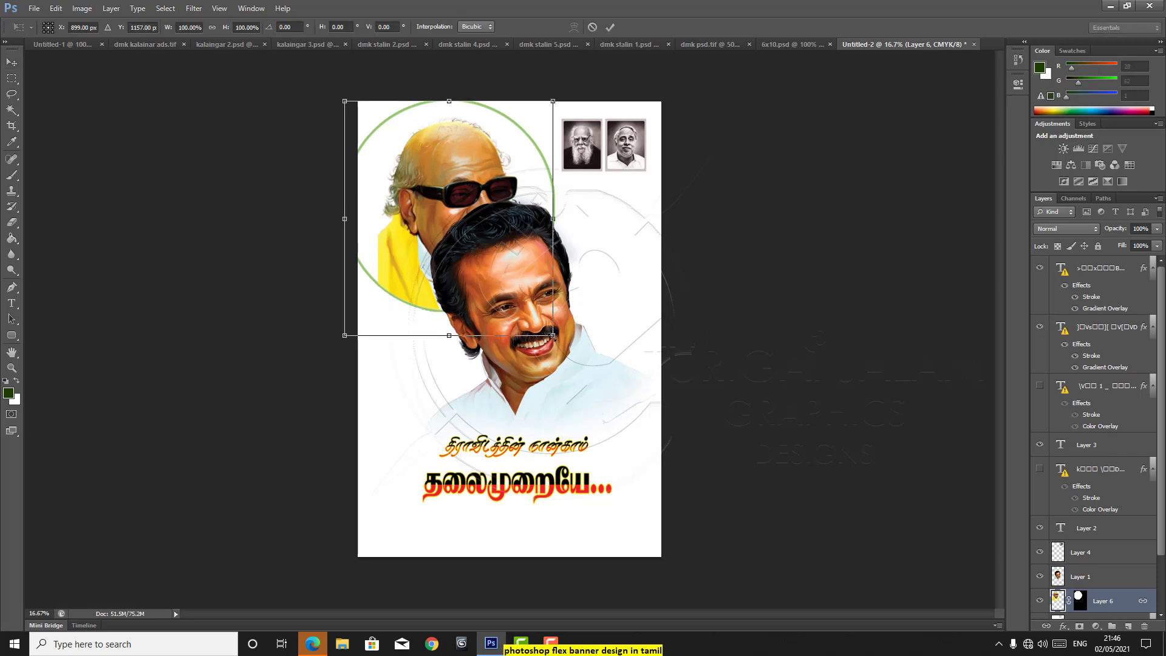
pyautogui.moveTo(553, 335); pyautogui.dragTo(481, 263)
pyautogui.moveTo(425, 188); pyautogui.dragTo(438, 189)
pyautogui.moveTo(357, 259); pyautogui.dragTo(381, 233)
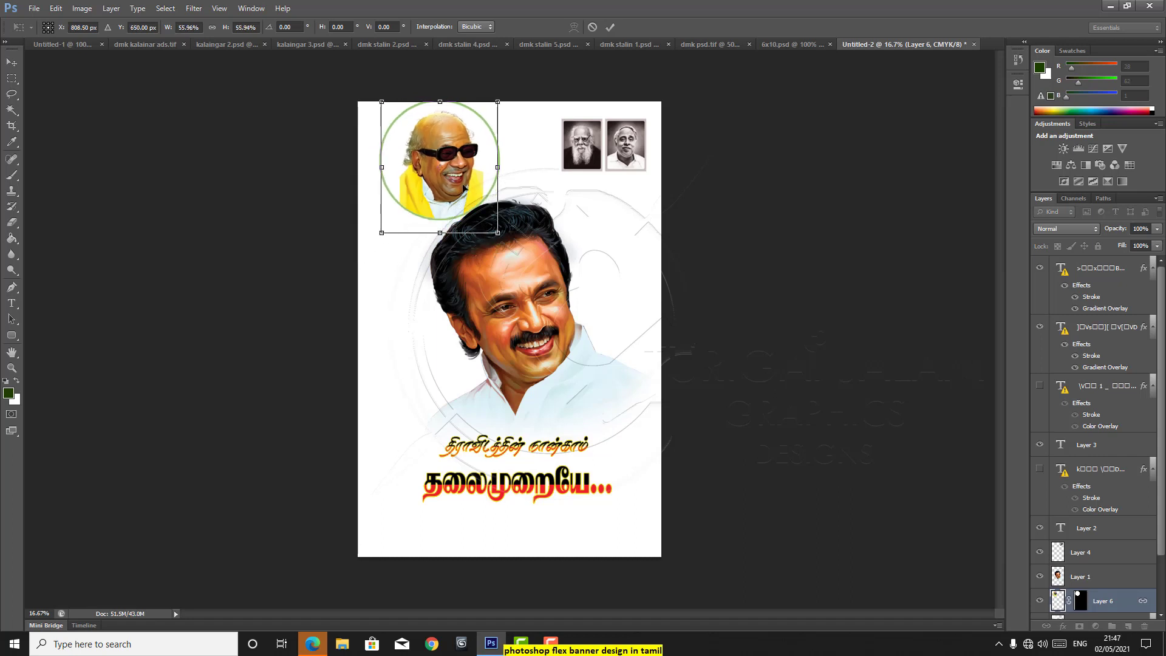
pyautogui.moveTo(462, 190); pyautogui.dragTo(448, 190)
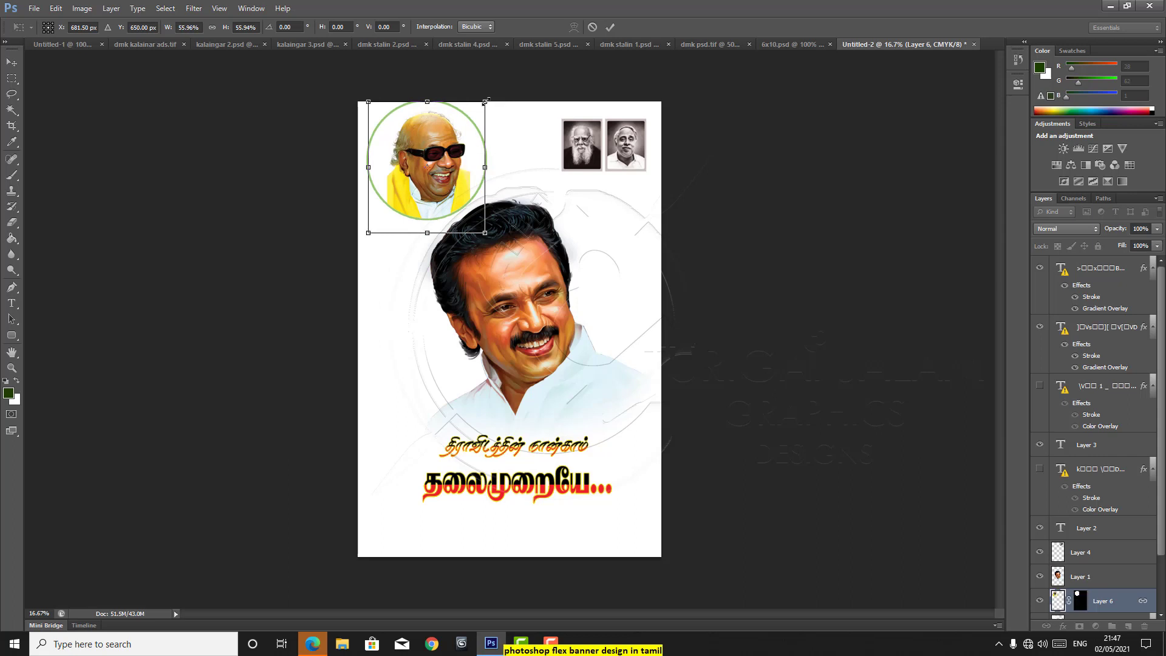
pyautogui.moveTo(483, 105); pyautogui.dragTo(479, 109)
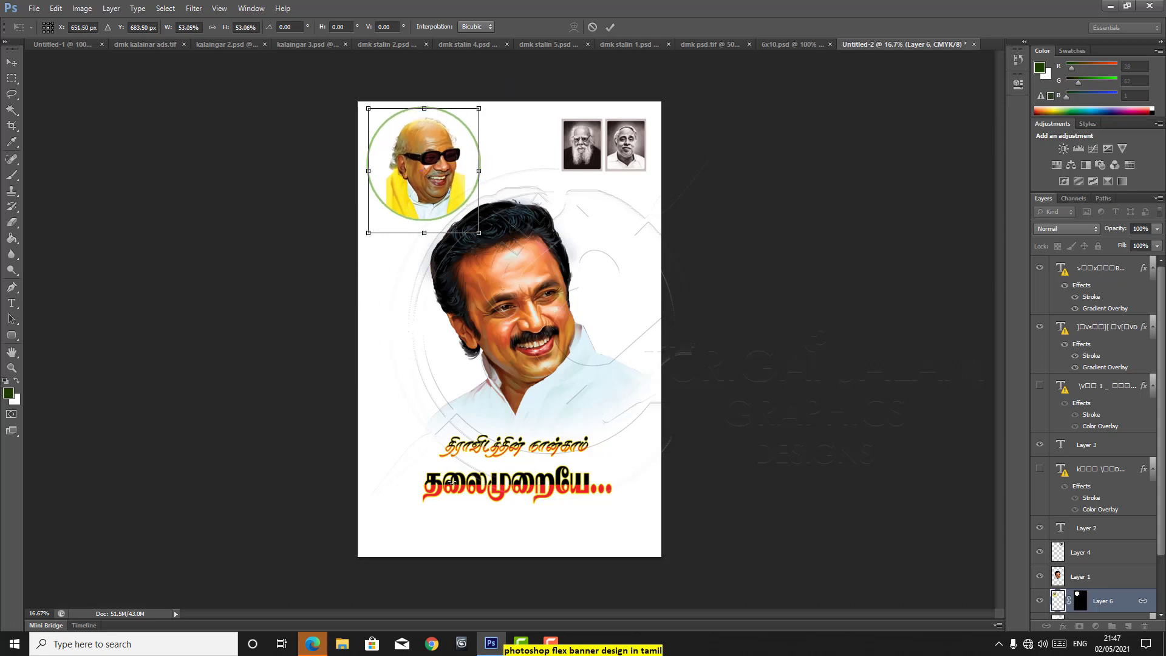
pyautogui.doubleClick(426, 181)
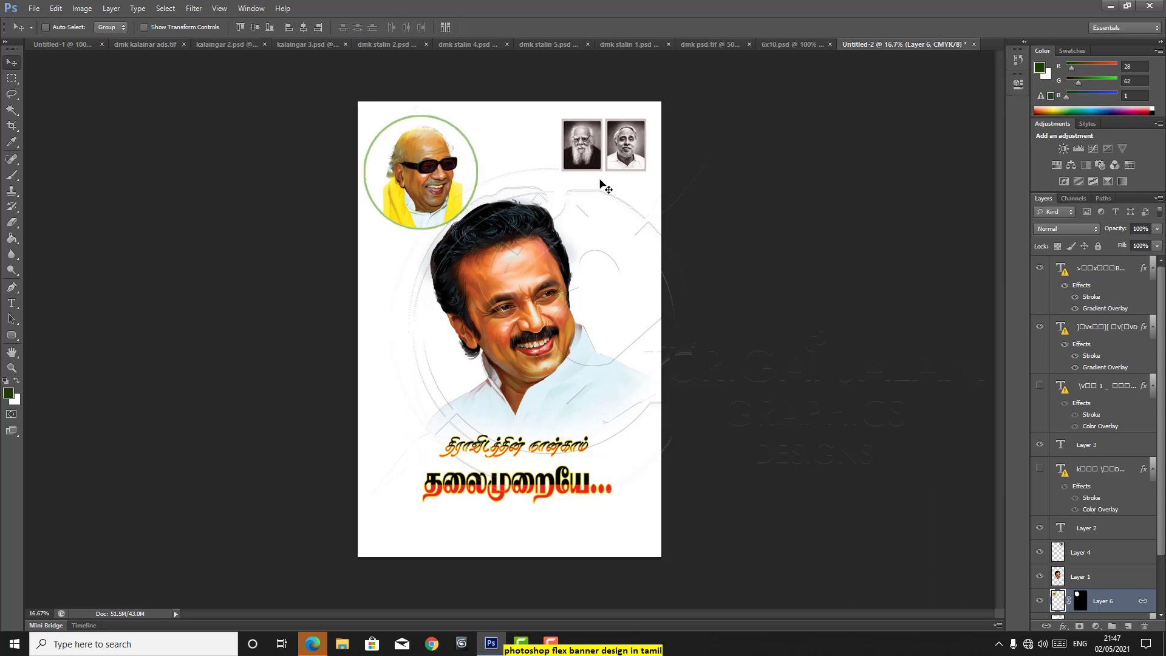
# - Enlarge the pair of framed portraits and move it left, above the main portrait's right side
pyautogui.rightClick(576, 155)
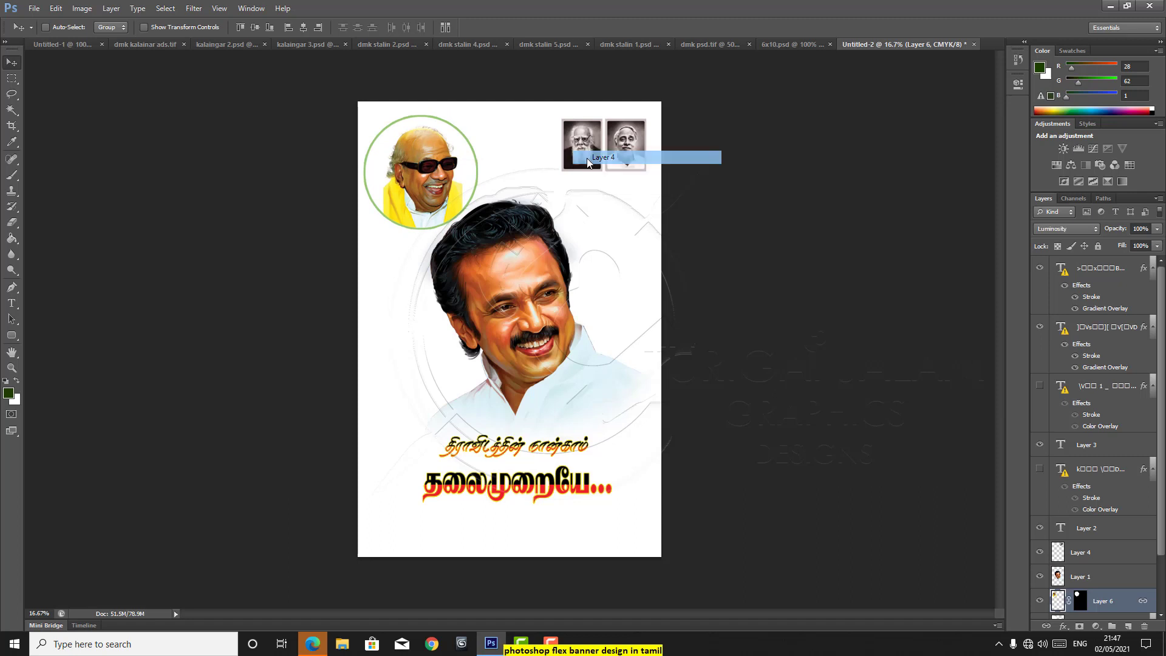
pyautogui.click(592, 157)
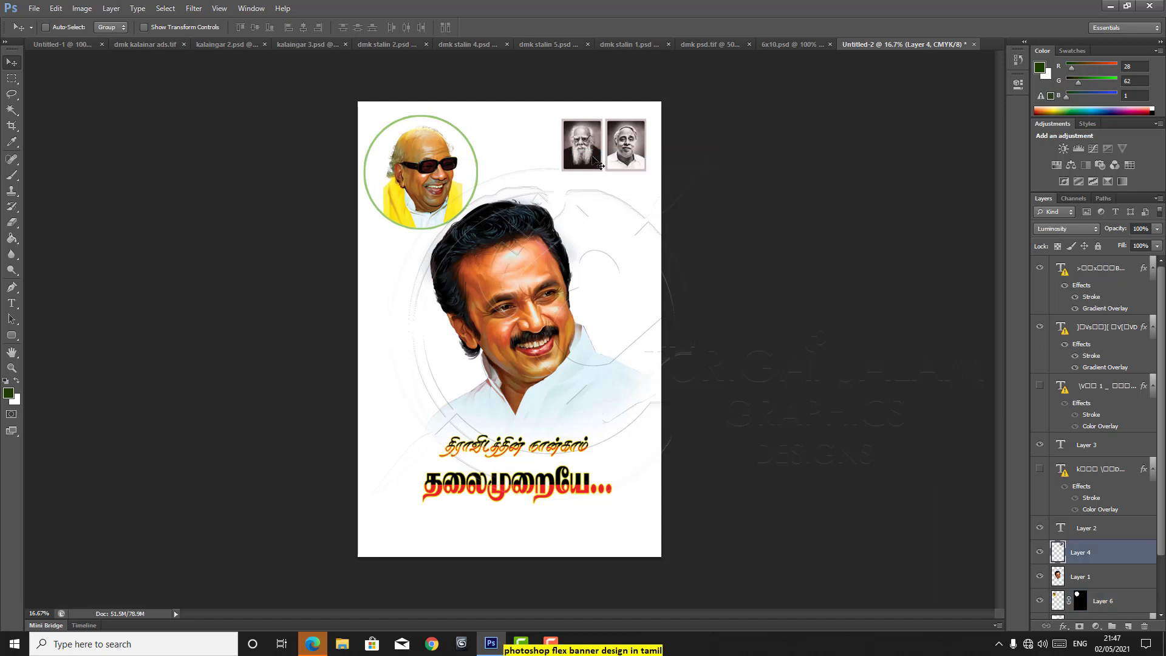
pyautogui.hotkey('ctrl', 't')
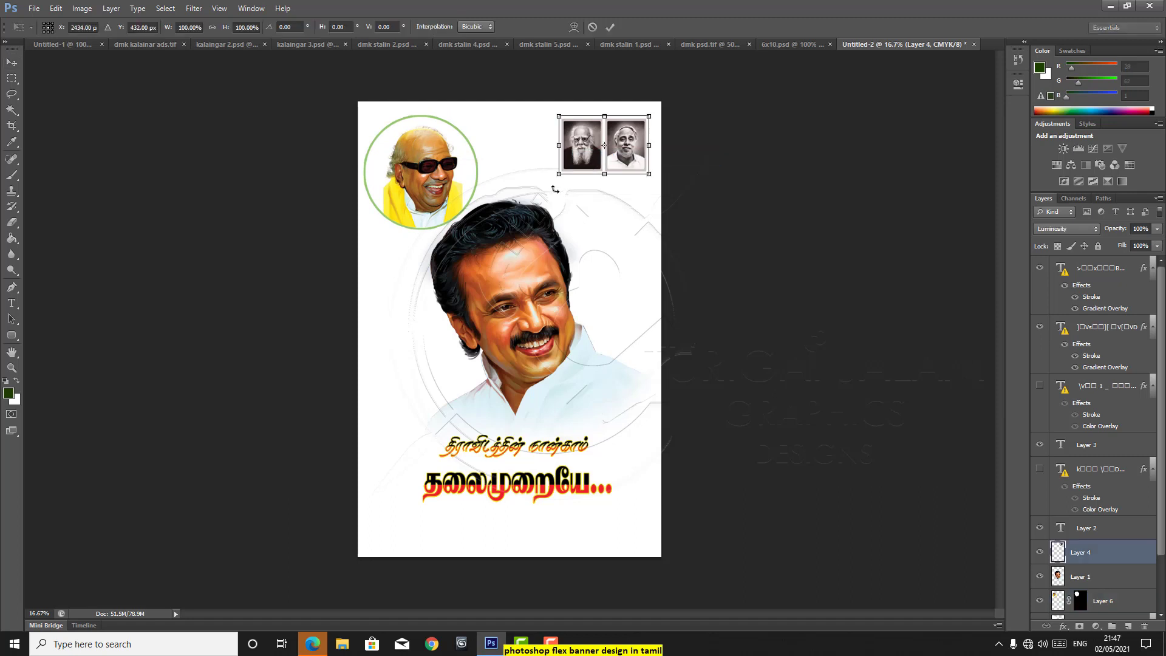
pyautogui.moveTo(548, 183)
pyautogui.mouseDown()
pyautogui.moveTo(529, 201)
pyautogui.moveTo(565, 185)
pyautogui.moveTo(545, 184)
pyautogui.mouseUp()
pyautogui.press('Return')
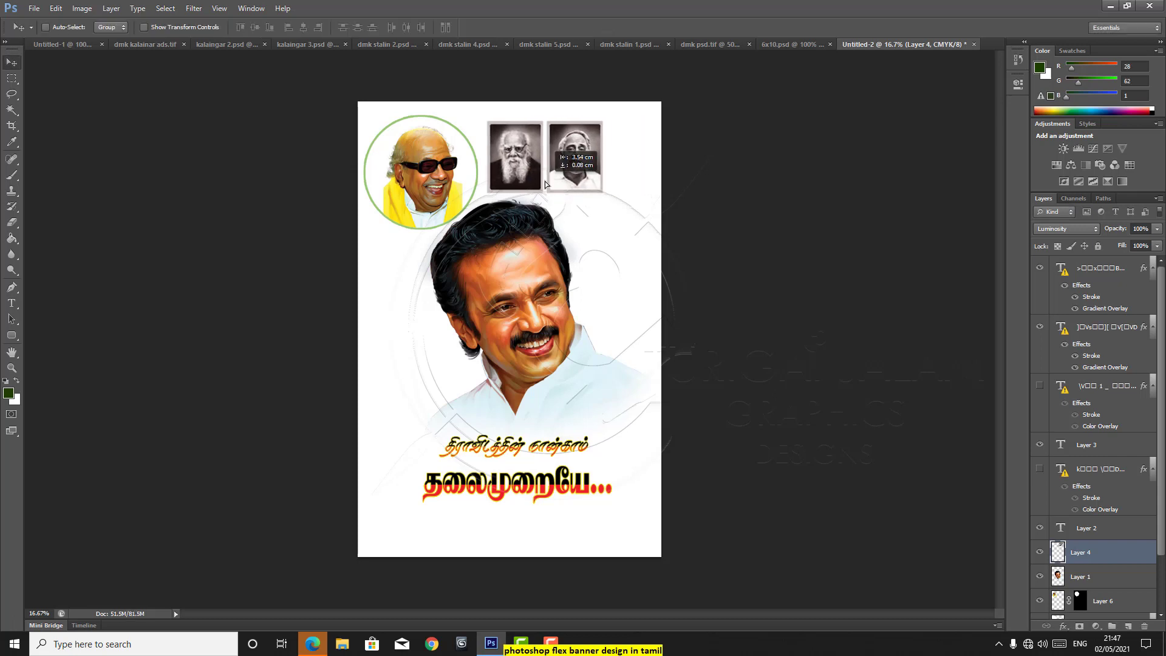
pyautogui.moveTo(545, 185); pyautogui.dragTo(572, 185)
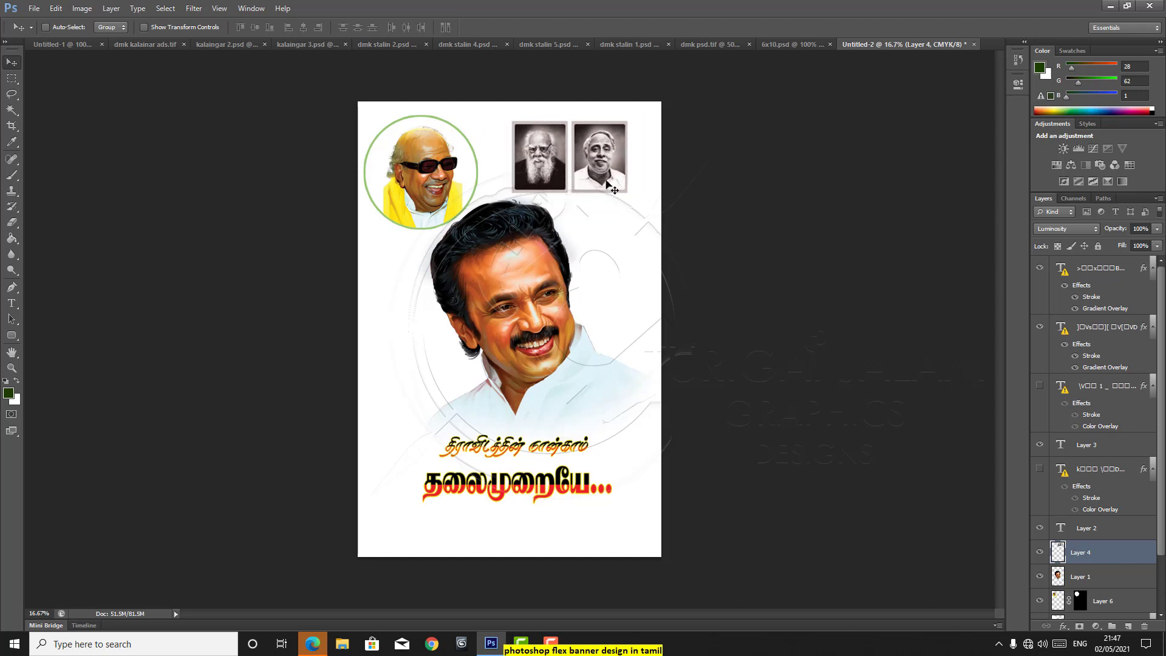
# - Try the pair of framed portraits in the page's upper-right corner, then closer to the circular portrait
pyautogui.rightClick(606, 181)
pyautogui.click(622, 190)
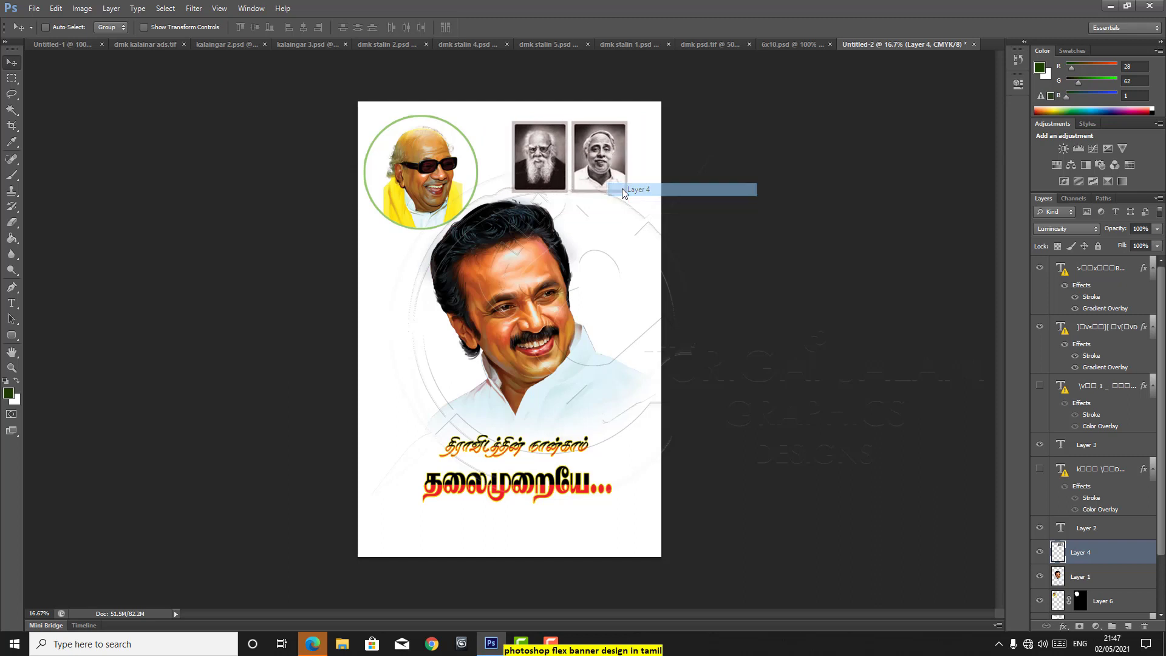
pyautogui.moveTo(620, 194); pyautogui.dragTo(635, 172)
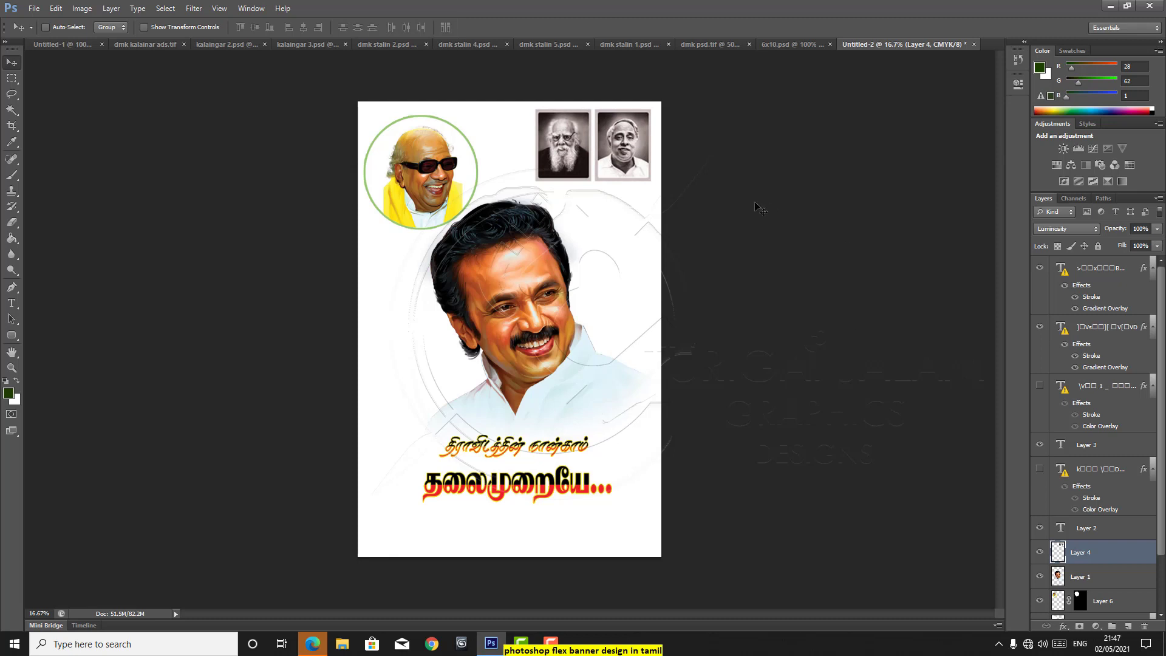
pyautogui.moveTo(438, 188); pyautogui.dragTo(394, 196)
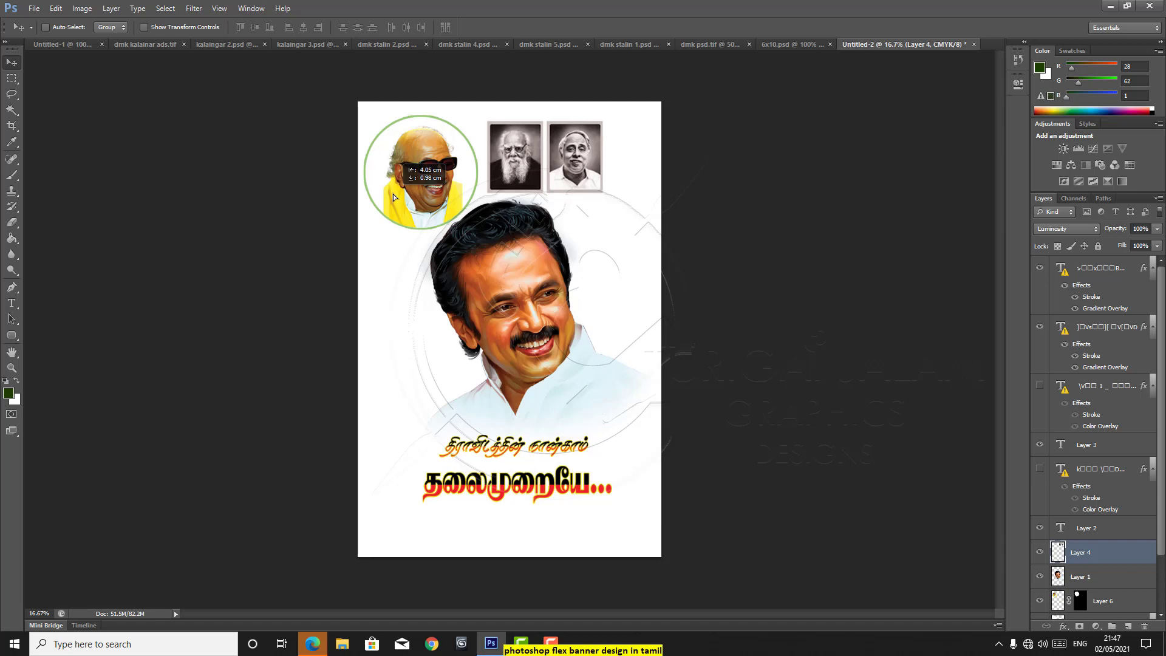
pyautogui.moveTo(393, 197); pyautogui.dragTo(393, 197)
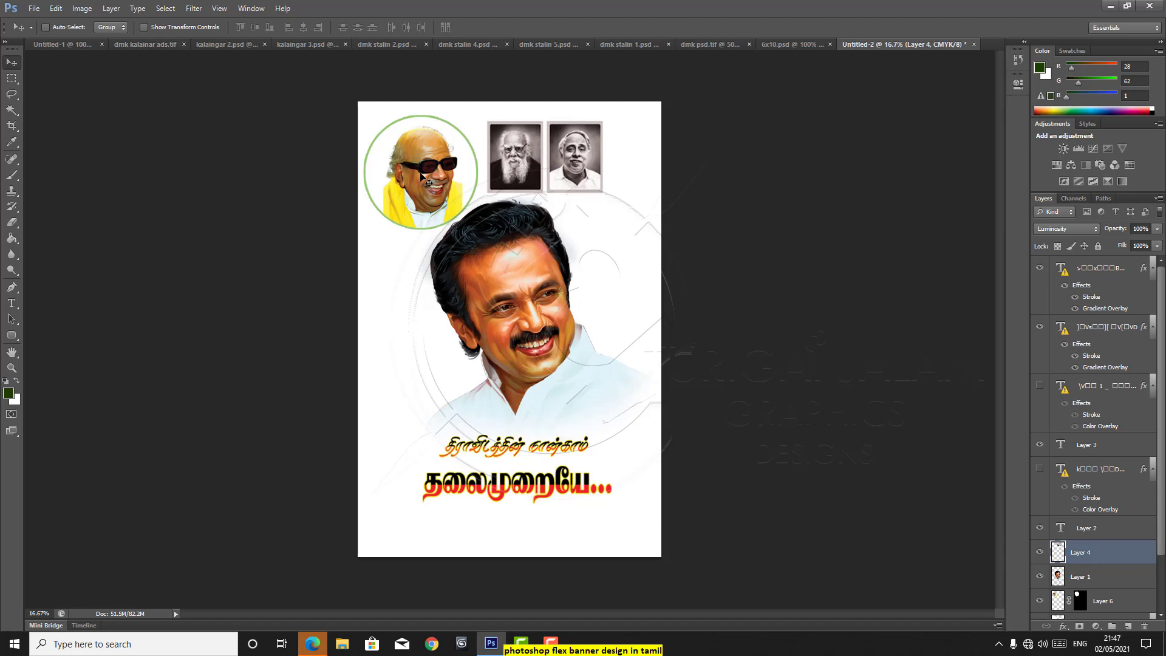
# - Select the circular portrait's layer and try a small sideways shift
pyautogui.rightClick(422, 178)
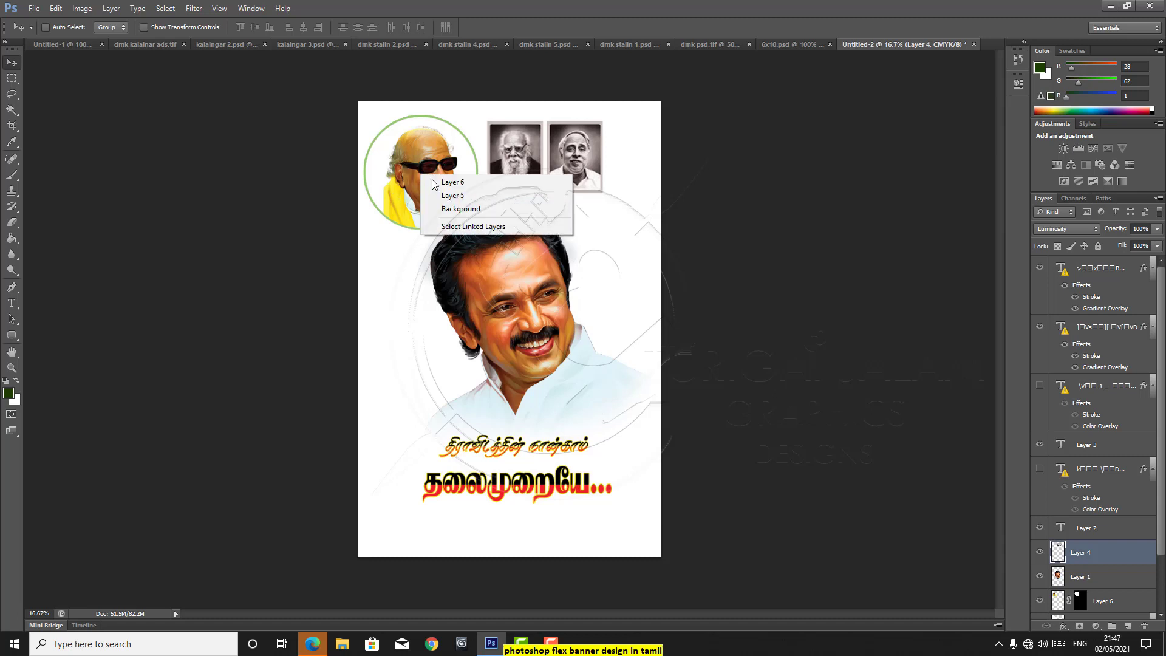
pyautogui.click(437, 180)
pyautogui.moveTo(424, 176)
pyautogui.mouseDown()
pyautogui.moveTo(623, 215)
pyautogui.moveTo(652, 187)
pyautogui.moveTo(627, 175)
pyautogui.moveTo(435, 188)
pyautogui.moveTo(428, 177)
pyautogui.mouseUp()
pyautogui.moveTo(430, 178); pyautogui.dragTo(427, 178)
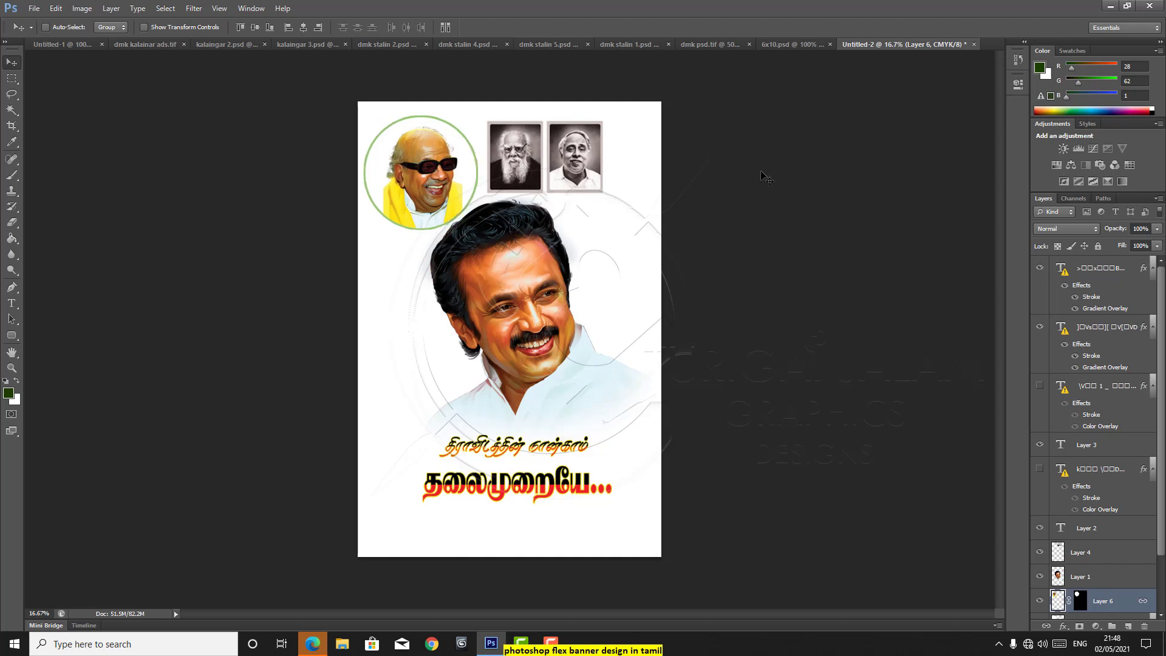
# - Move the pair of framed portraits right, near the page's right edge and above the main portrait
pyautogui.rightClick(491, 158)
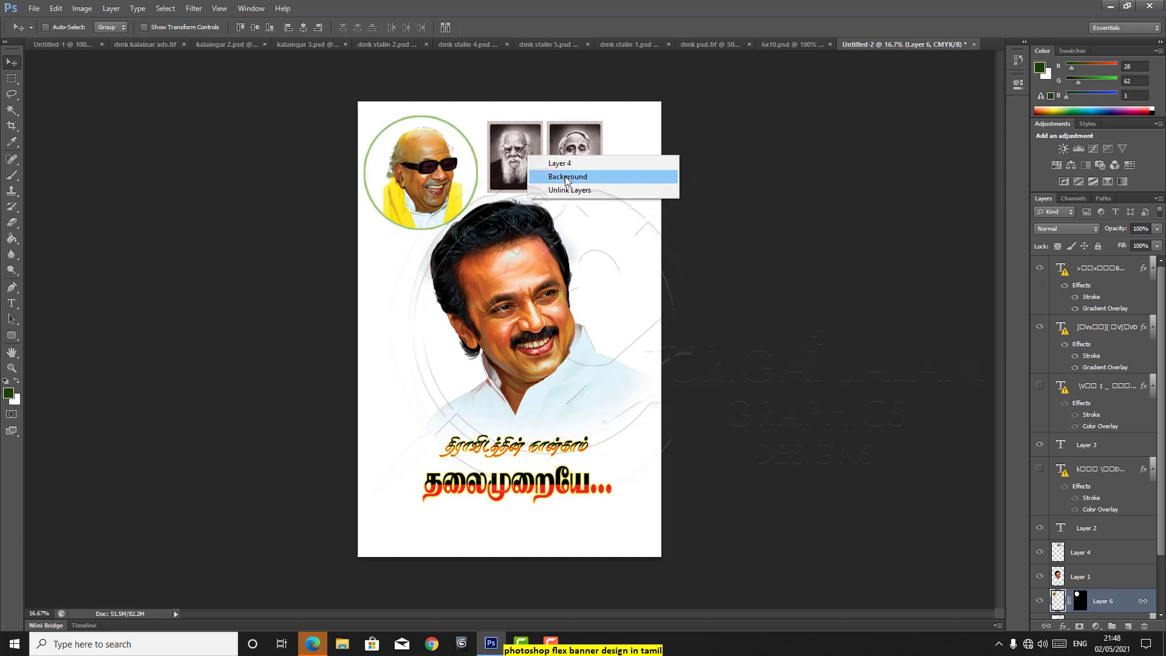
pyautogui.click(510, 163)
pyautogui.moveTo(561, 168); pyautogui.dragTo(600, 167)
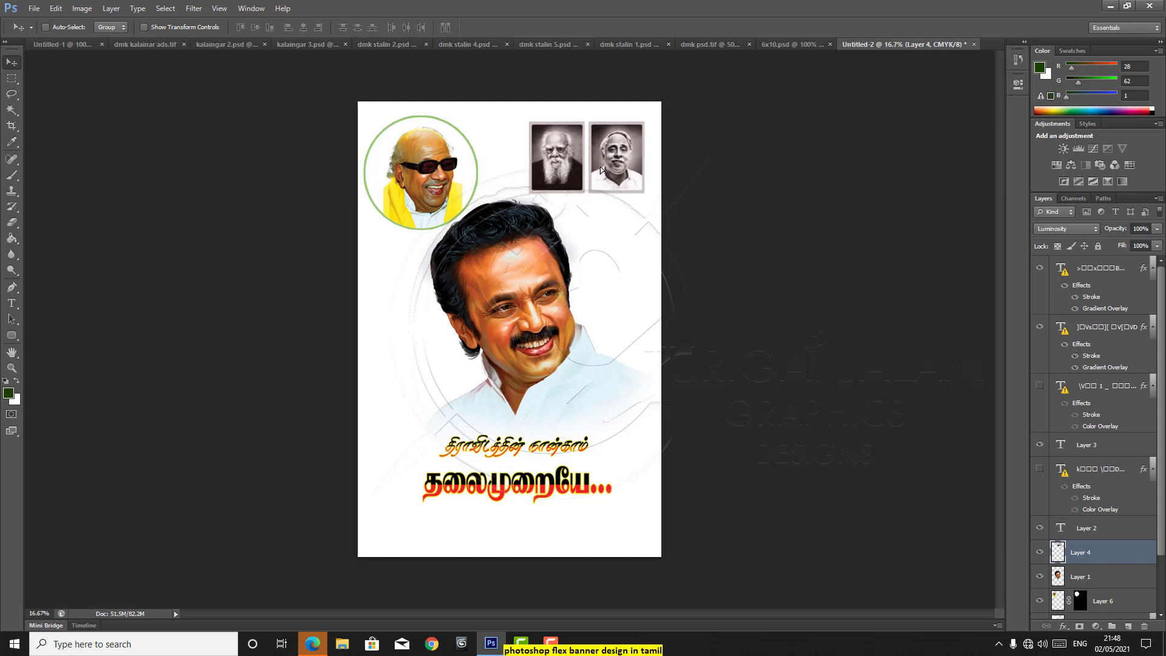
# - Shift the main portrait slightly left, keeping it above the slogan and just overlapping the circular portrait's lower edge
pyautogui.rightClick(504, 492)
pyautogui.click(532, 500)
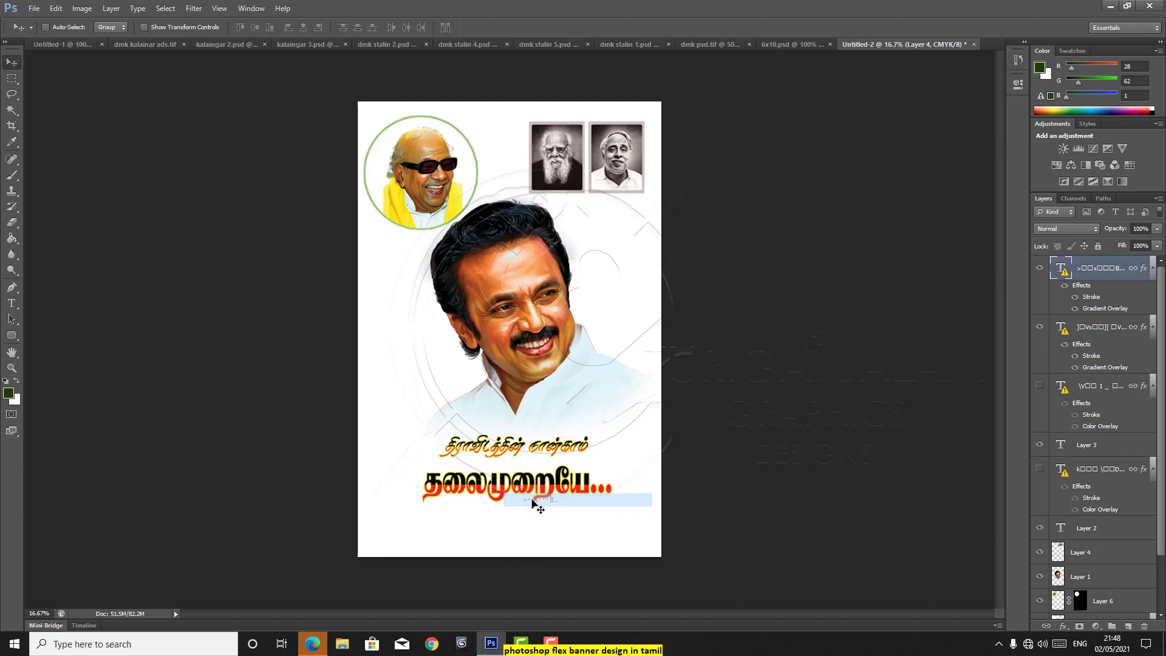
pyautogui.rightClick(514, 315)
pyautogui.click(530, 322)
pyautogui.moveTo(536, 329); pyautogui.dragTo(533, 330)
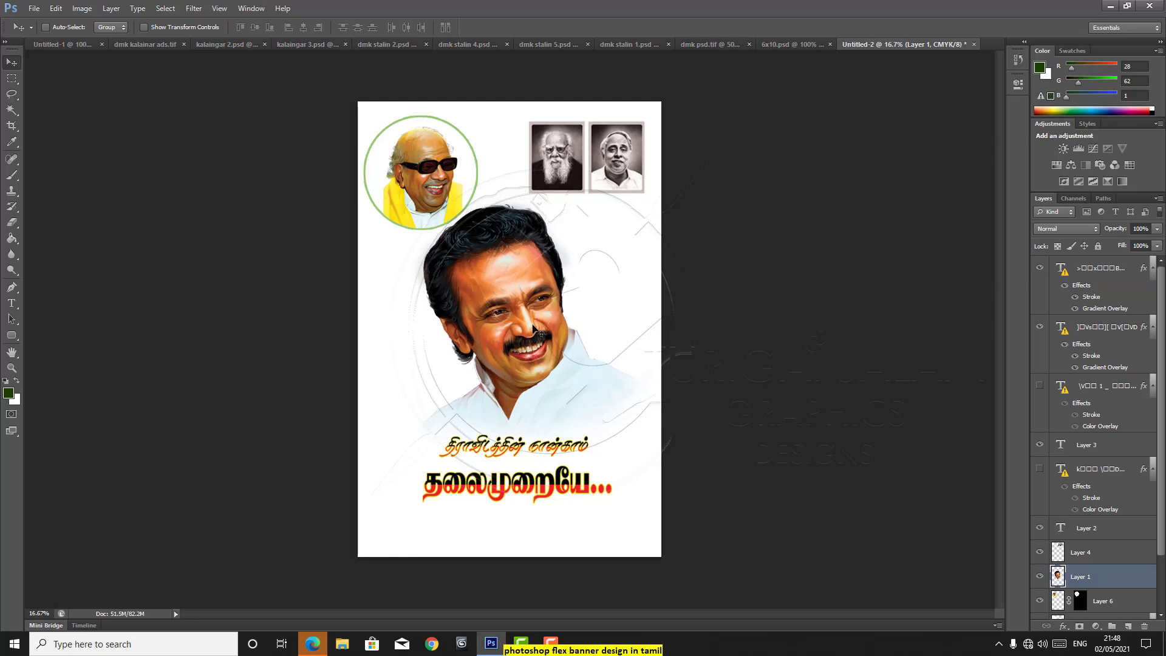
pyautogui.moveTo(533, 329)
pyautogui.mouseDown()
pyautogui.moveTo(539, 320)
pyautogui.moveTo(526, 321)
pyautogui.mouseUp()
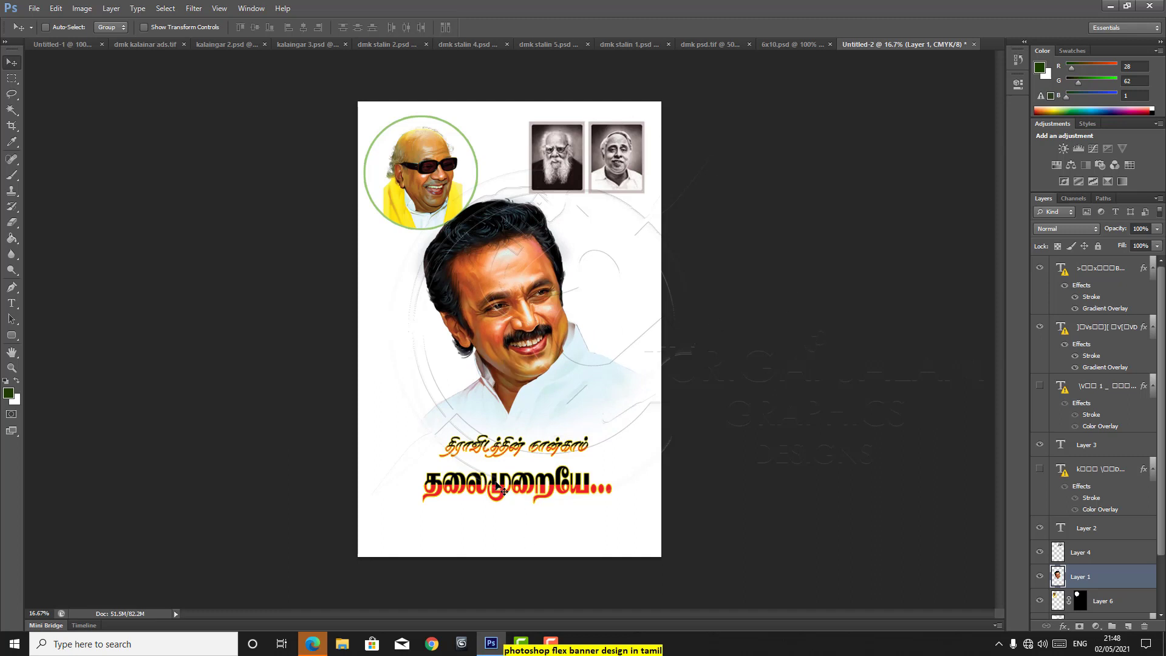
# - Move both slogan lines together slightly down, away from the main portrait
pyautogui.rightClick(516, 496)
pyautogui.click(515, 492)
pyautogui.moveTo(522, 483); pyautogui.dragTo(522, 493)
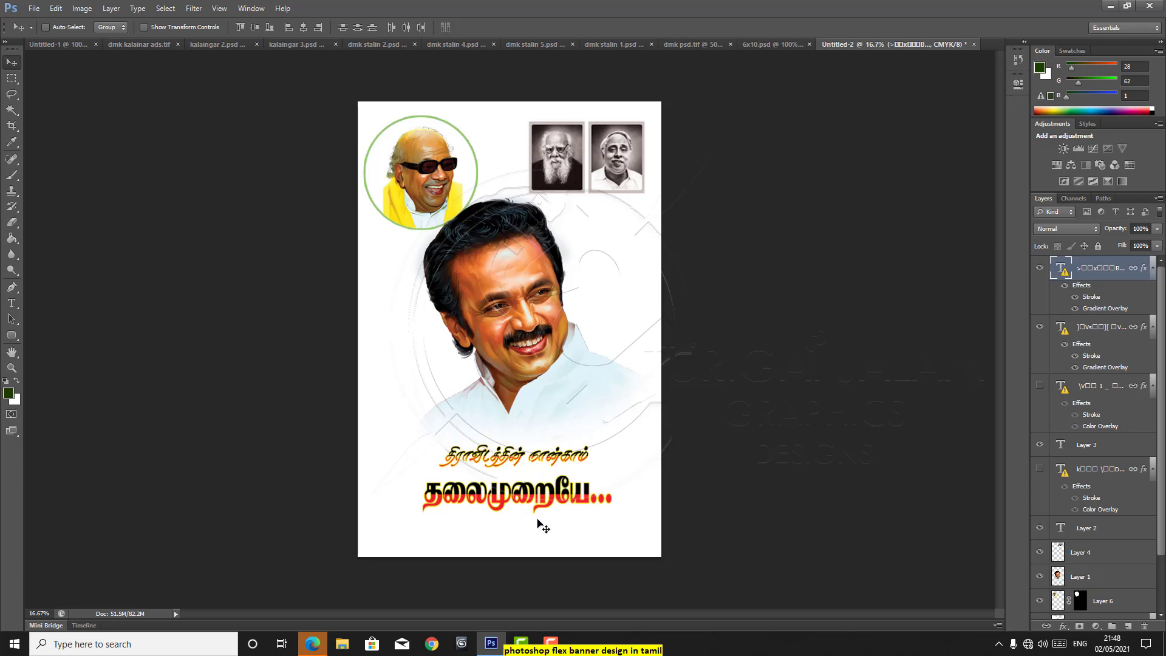
# - Copy the green bracket ornament around the slogan in dmk stalin 4.psd into the Untitled-2 banner
pyautogui.click(592, 46)
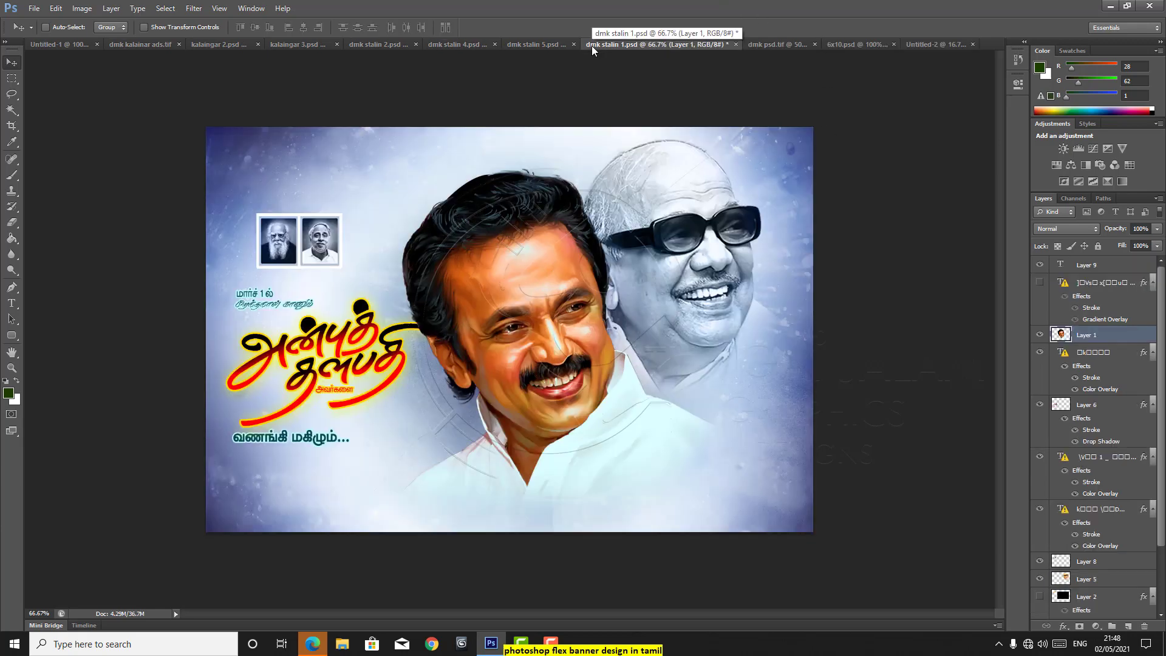
pyautogui.click(529, 43)
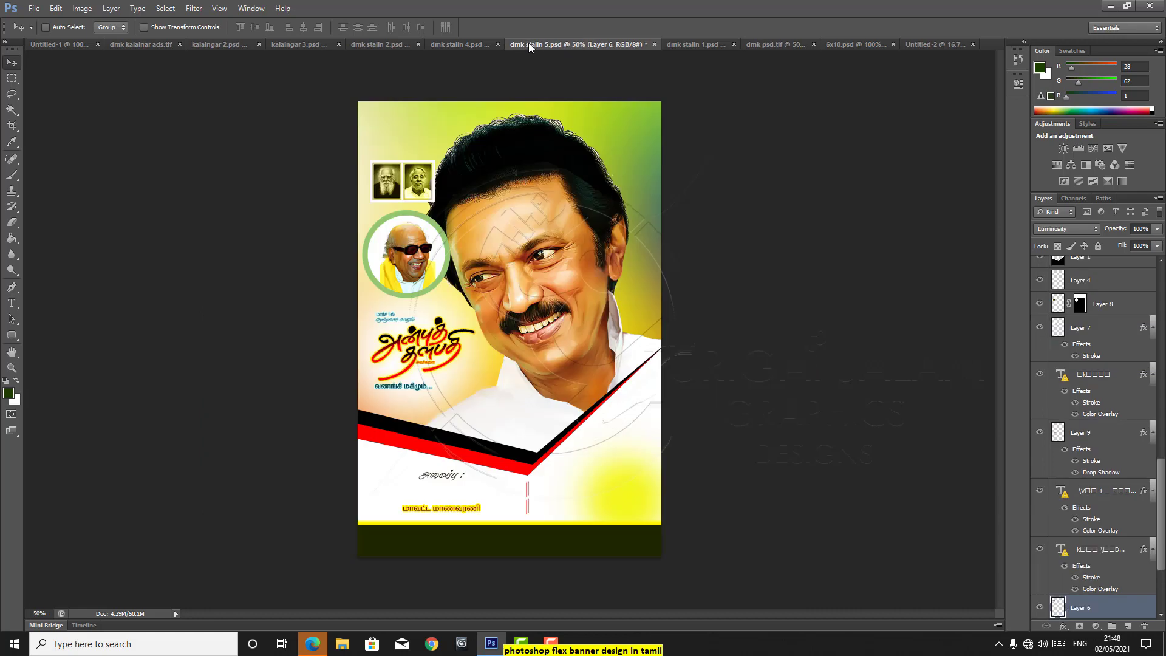
pyautogui.click(457, 46)
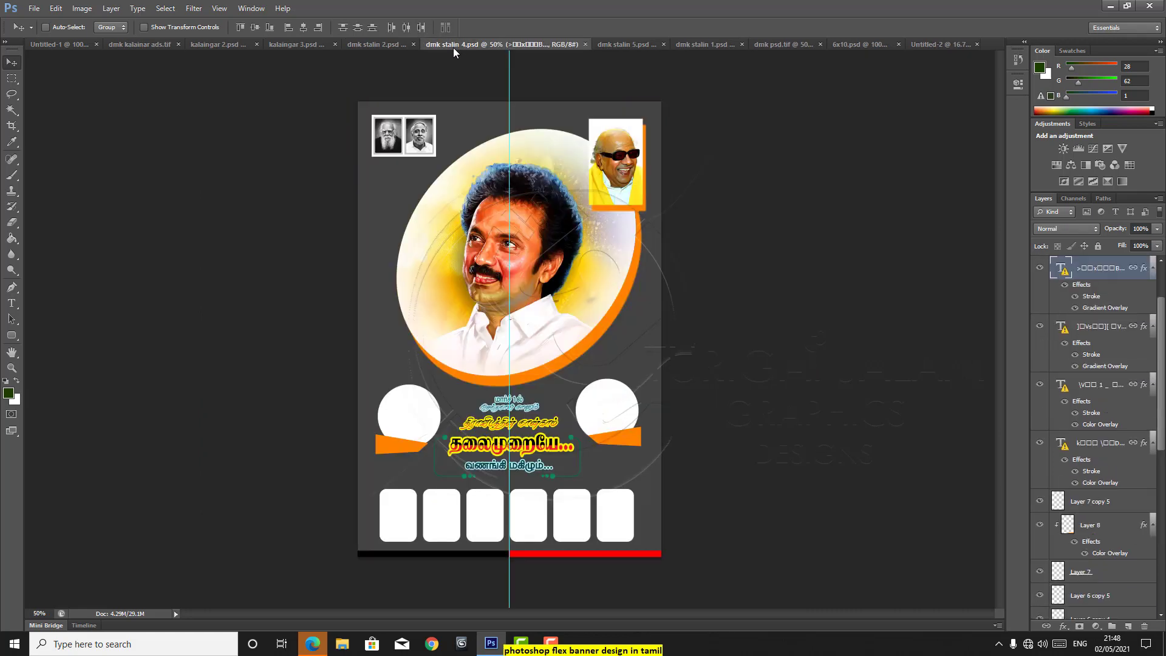
pyautogui.rightClick(464, 476)
pyautogui.click(479, 486)
pyautogui.moveTo(480, 485); pyautogui.dragTo(888, 339)
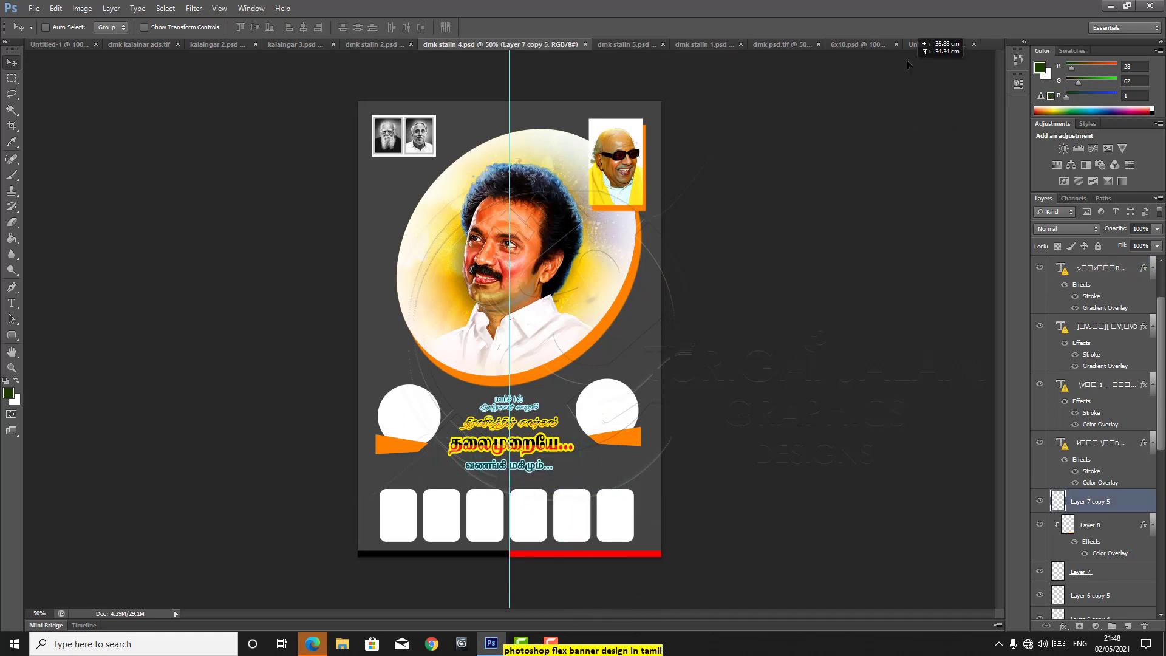
pyautogui.moveTo(925, 47); pyautogui.dragTo(480, 493)
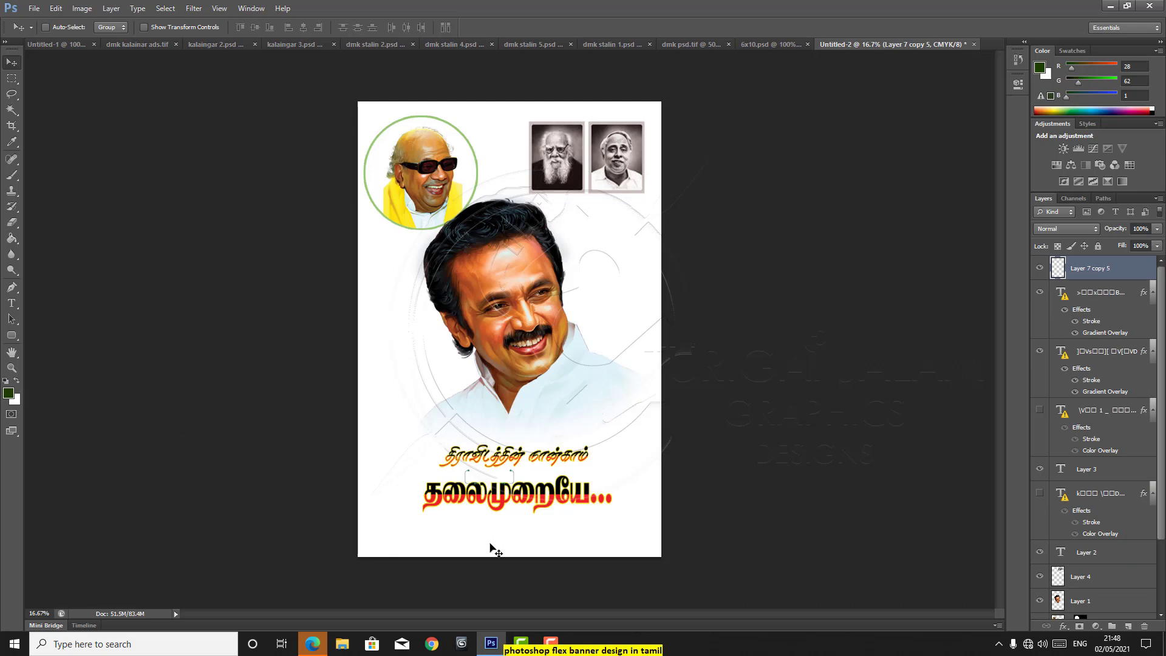
# - Scale the green bracket ornament to about 440% so it frames both slogan lines, and nudge it slightly down
pyautogui.hotkey('ctrl', 't')
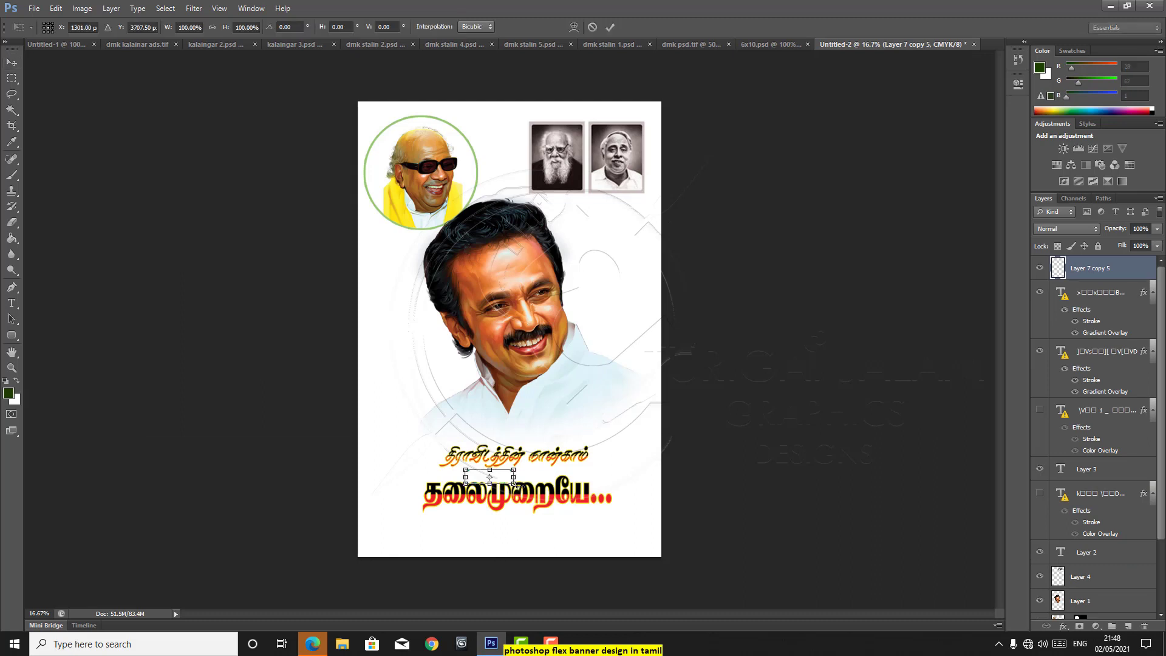
pyautogui.moveTo(513, 482); pyautogui.dragTo(615, 514)
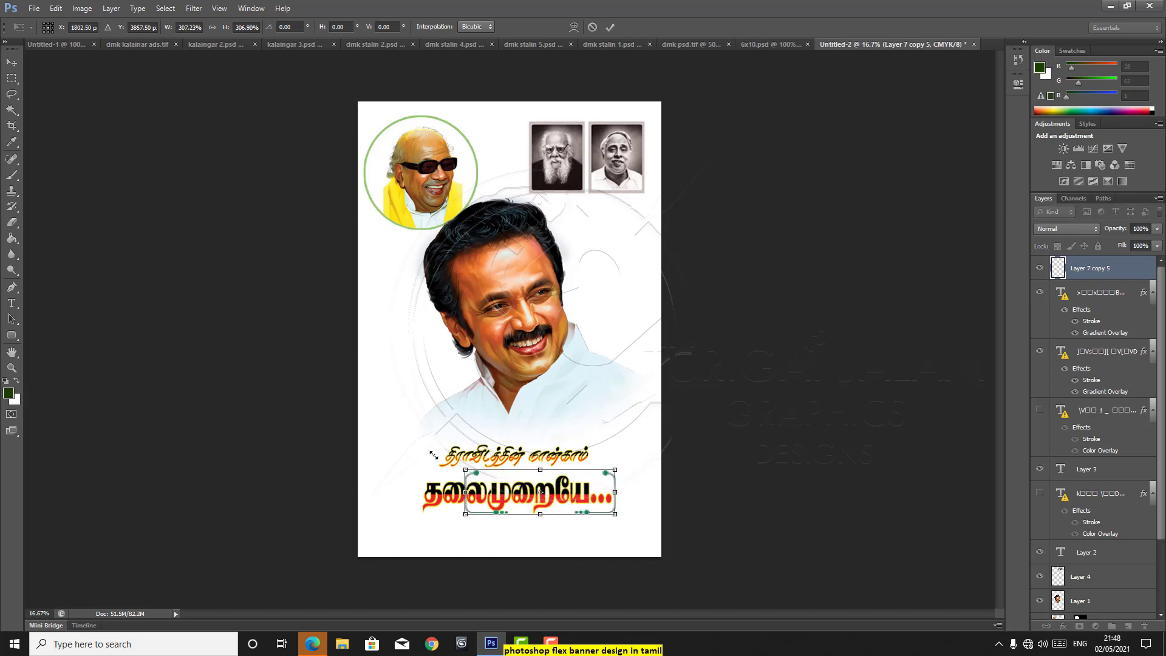
pyautogui.moveTo(433, 455); pyautogui.dragTo(406, 450)
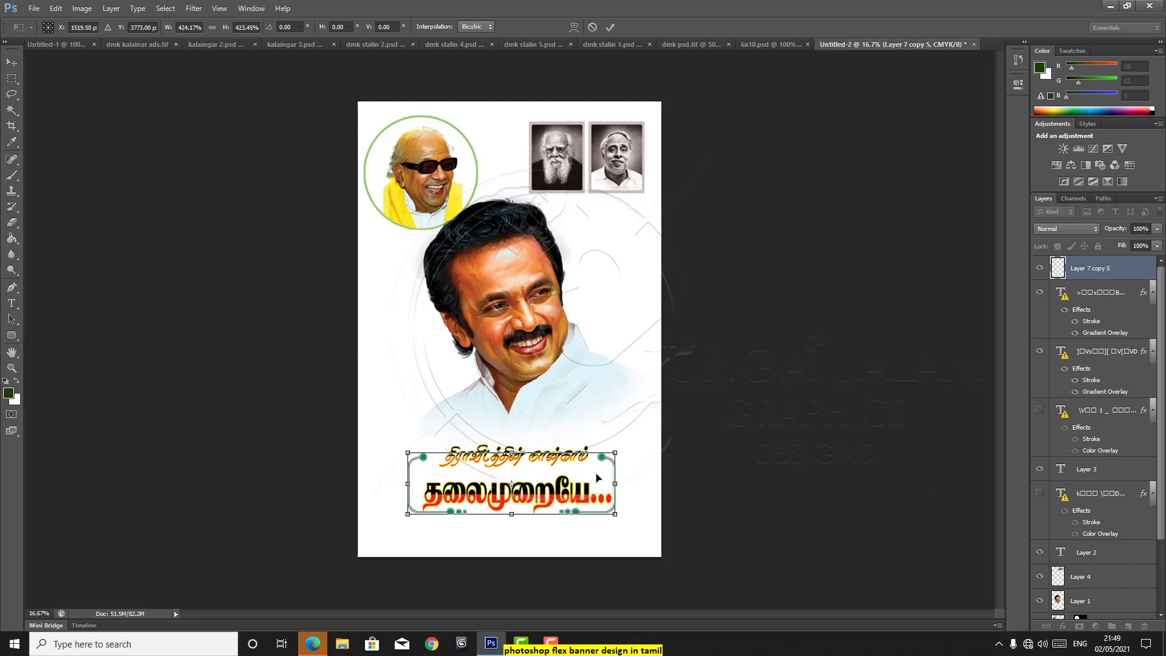
pyautogui.moveTo(616, 453)
pyautogui.mouseDown()
pyautogui.moveTo(653, 419)
pyautogui.moveTo(617, 430)
pyautogui.mouseUp()
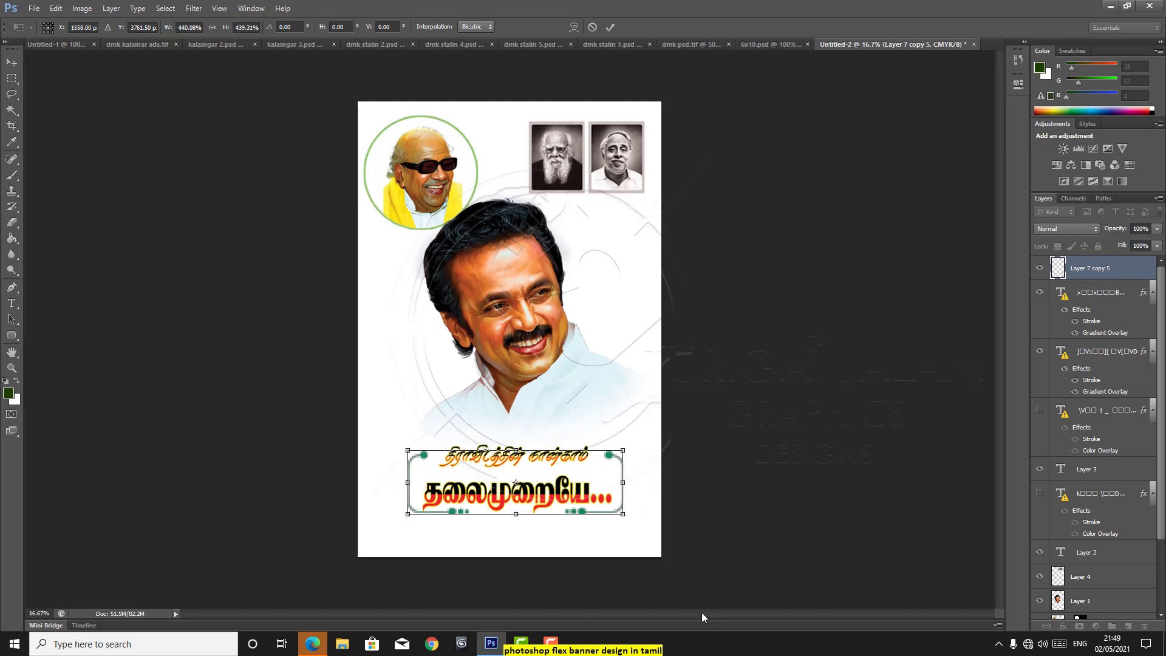
pyautogui.press('Return')
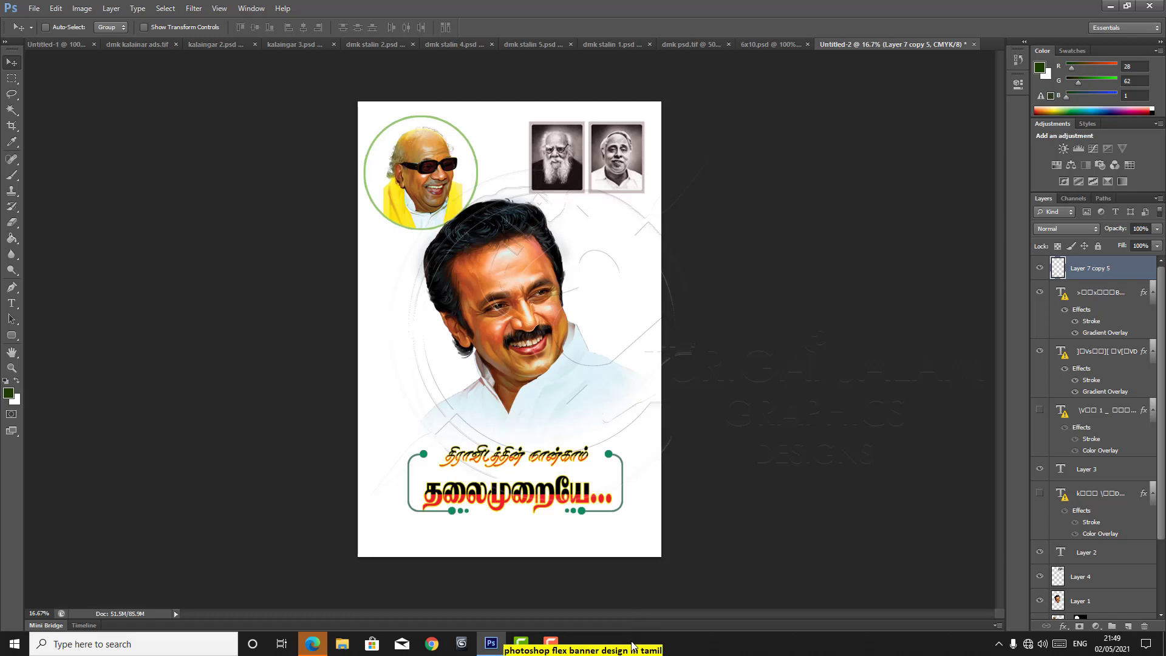
pyautogui.hotkey('shift', 'Down')
pyautogui.hotkey('shift', 'Down')
pyautogui.hotkey('shift', 'Down')
pyautogui.hotkey('shift', 'Down')
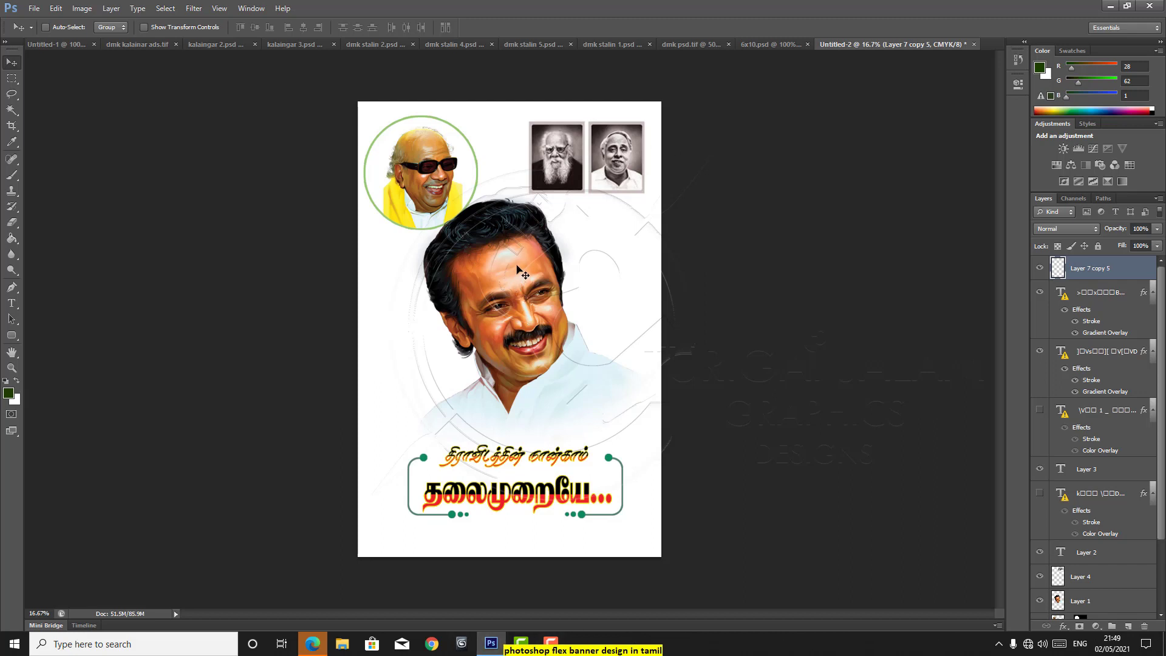
# - Convert the locked white Background into a regular layer named Layer 0
pyautogui.rightClick(617, 268)
pyautogui.click(635, 274)
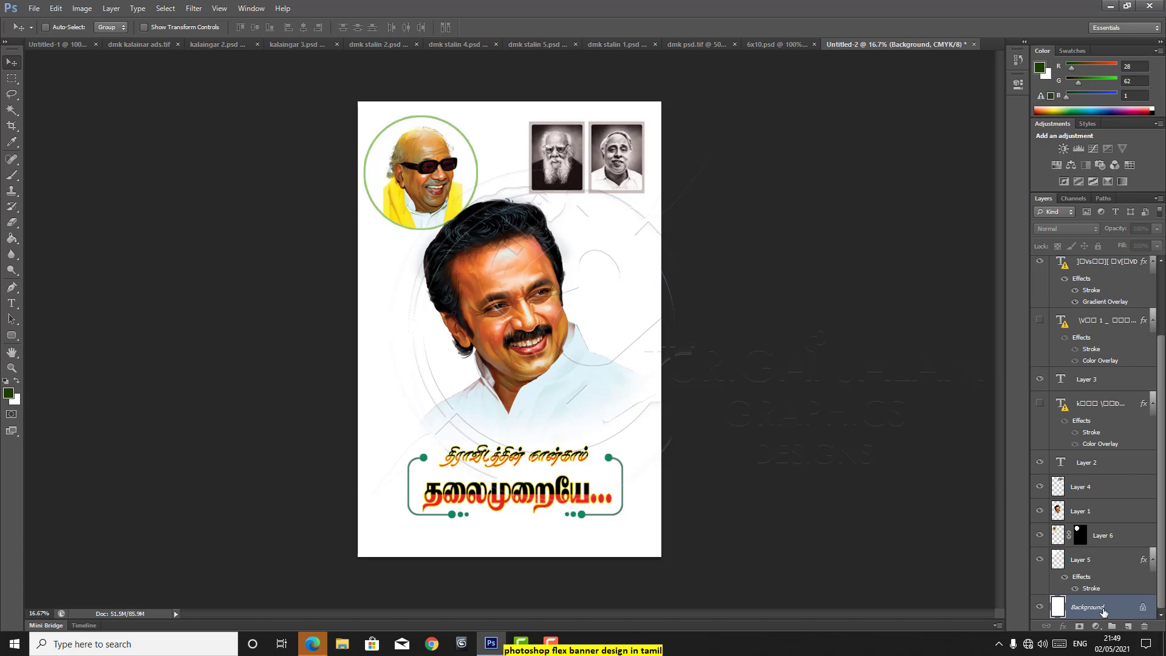
pyautogui.doubleClick(1103, 608)
pyautogui.click(685, 208)
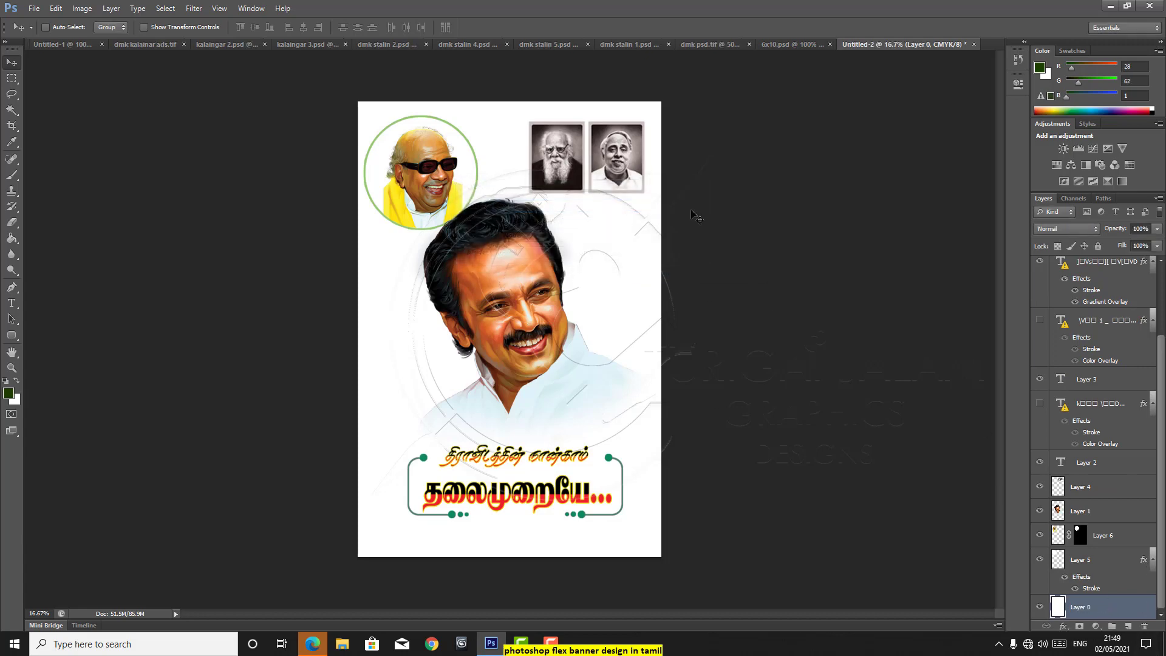
# - Add a Gradient Overlay to the page background layer and open its gradient for editing
pyautogui.doubleClick(1100, 609)
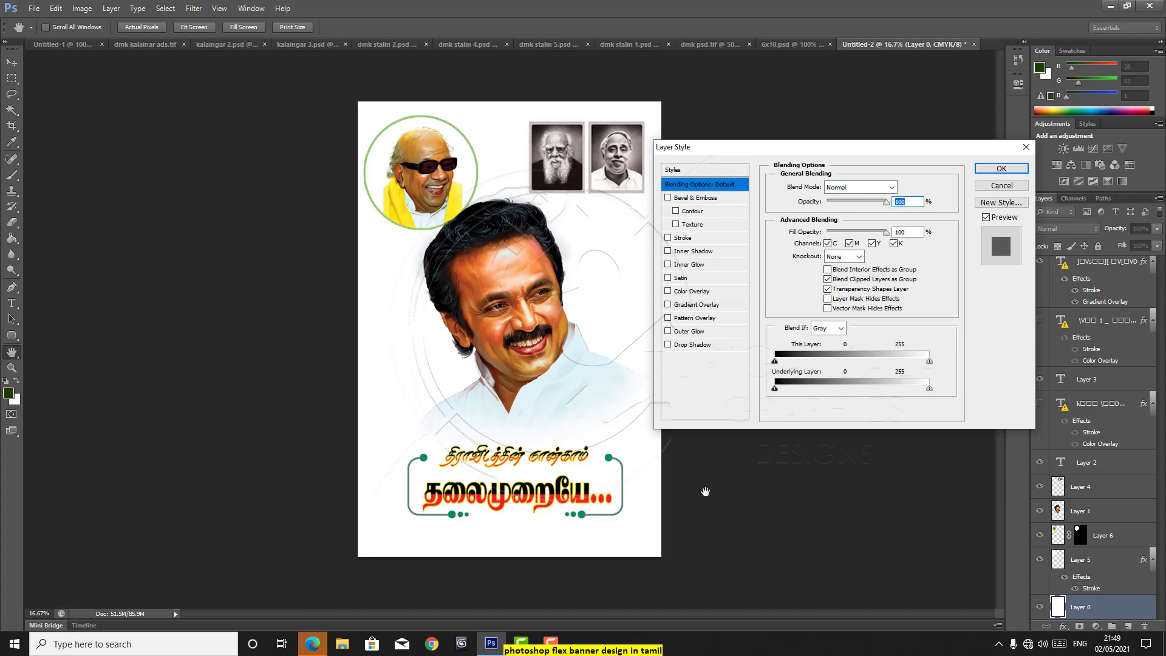
pyautogui.click(668, 304)
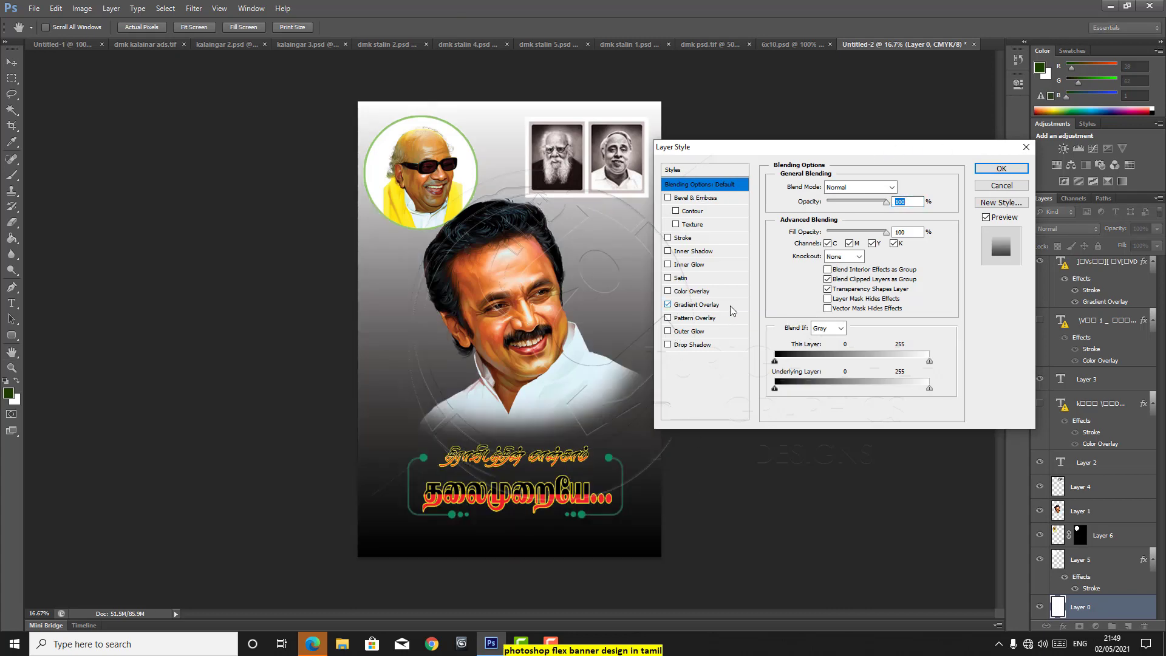
pyautogui.click(730, 304)
pyautogui.moveTo(832, 149); pyautogui.dragTo(864, 118)
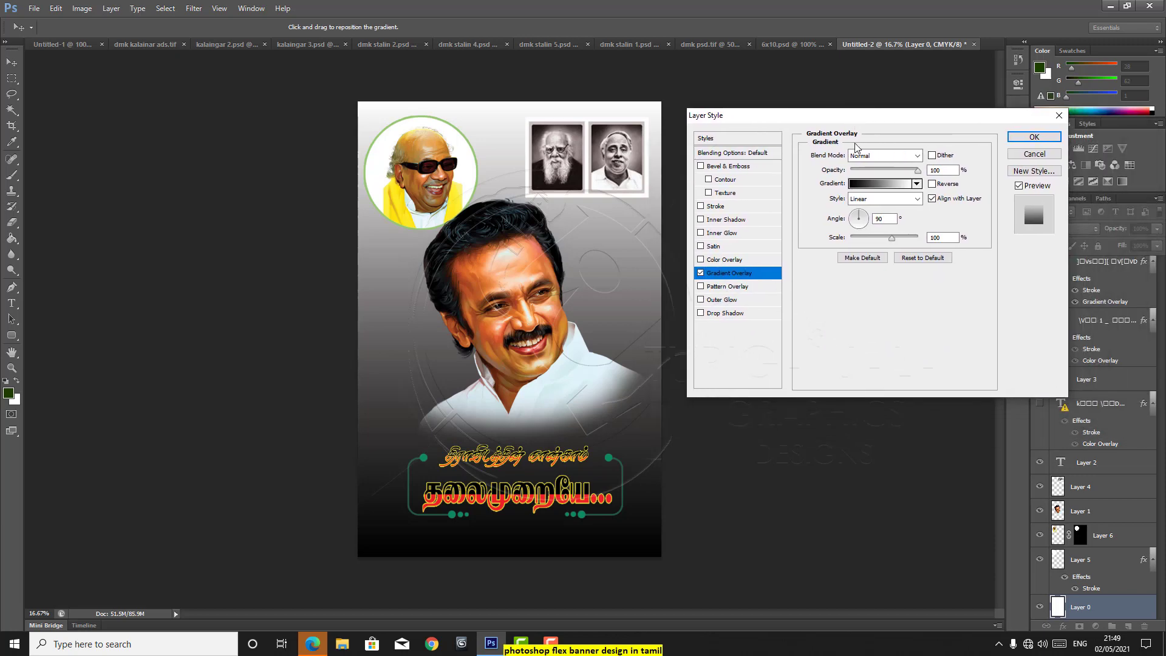
pyautogui.click(882, 184)
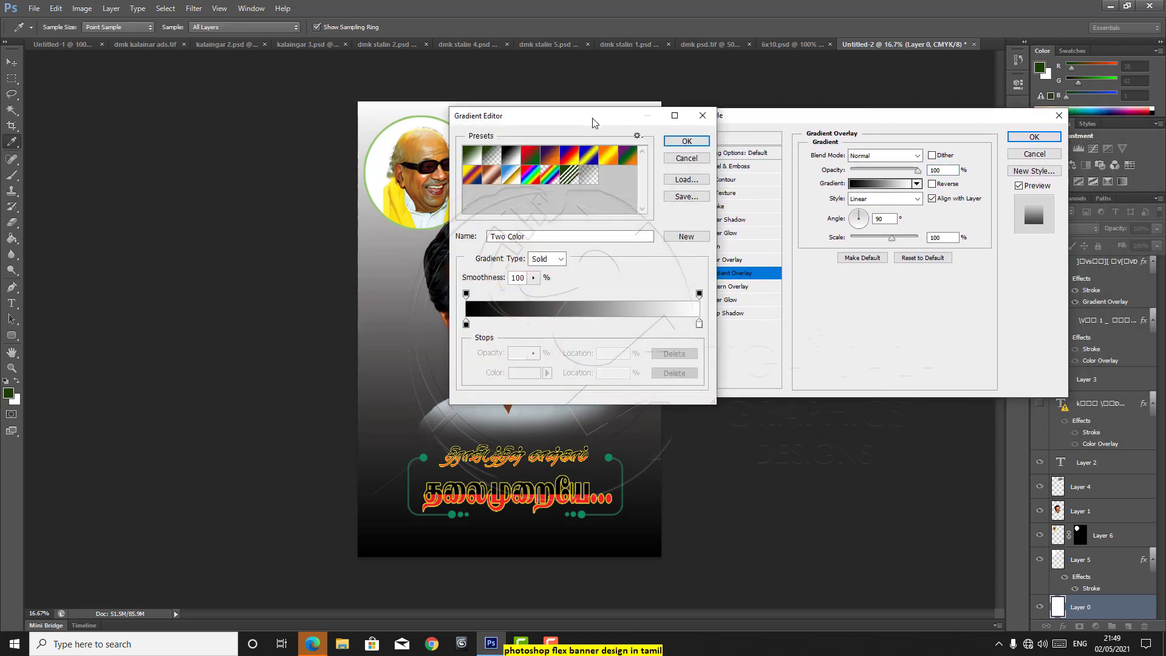
pyautogui.moveTo(588, 119); pyautogui.dragTo(880, 161)
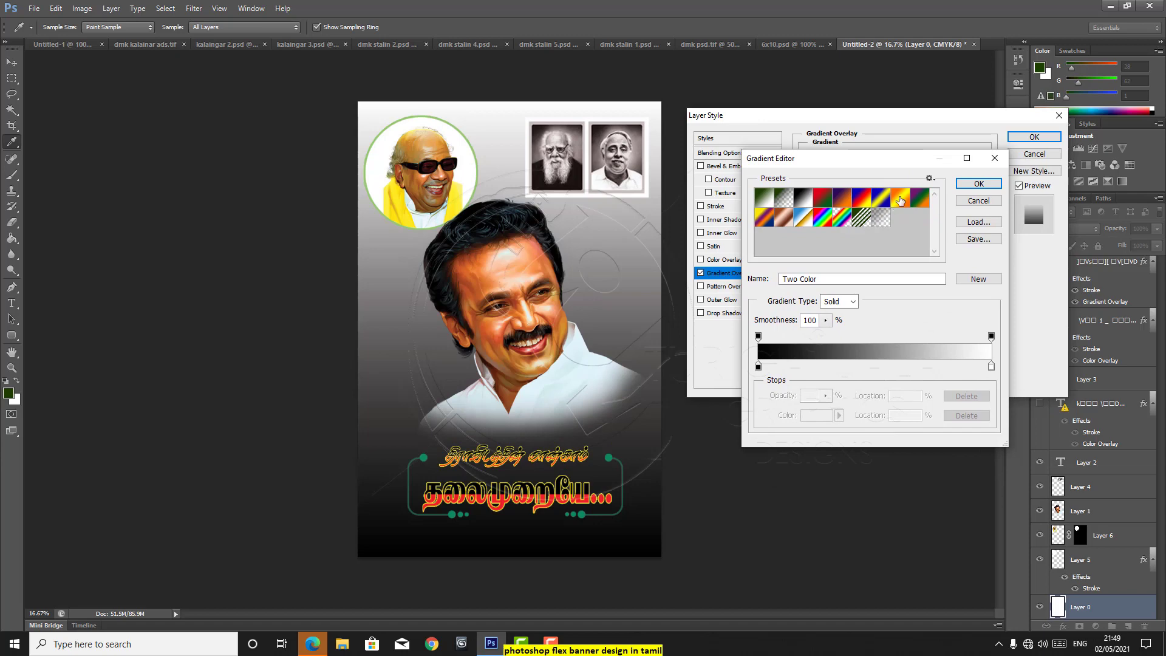
# - Try several gradient presets on the page background and choose Blue, Red, Yellow
pyautogui.click(902, 199)
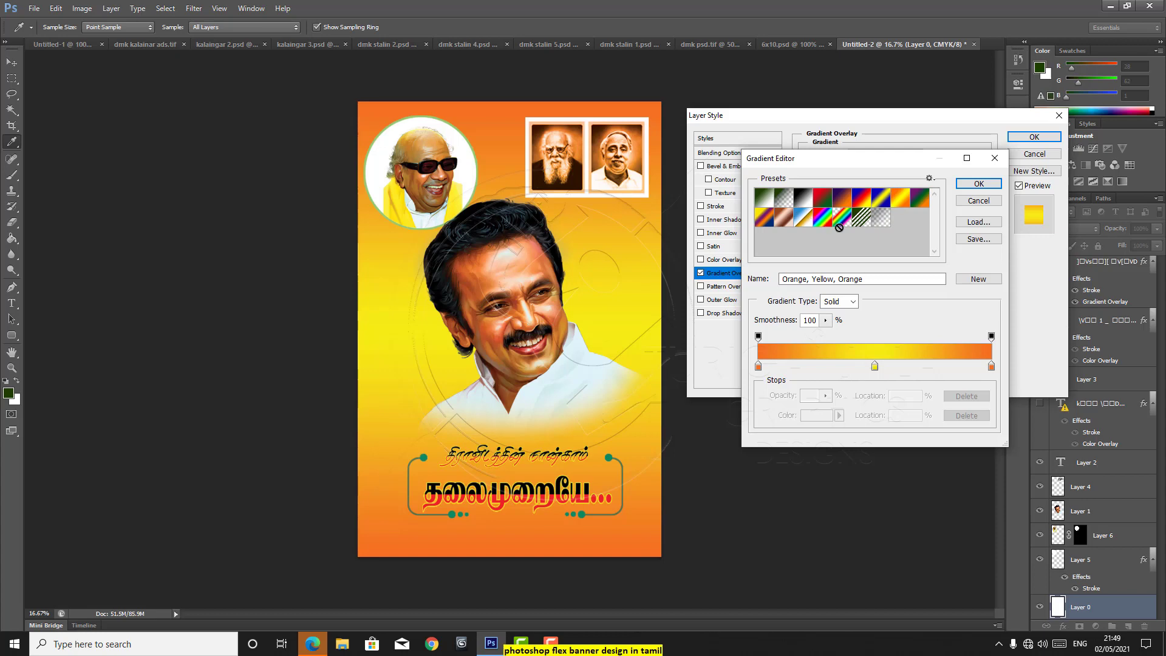
pyautogui.click(862, 204)
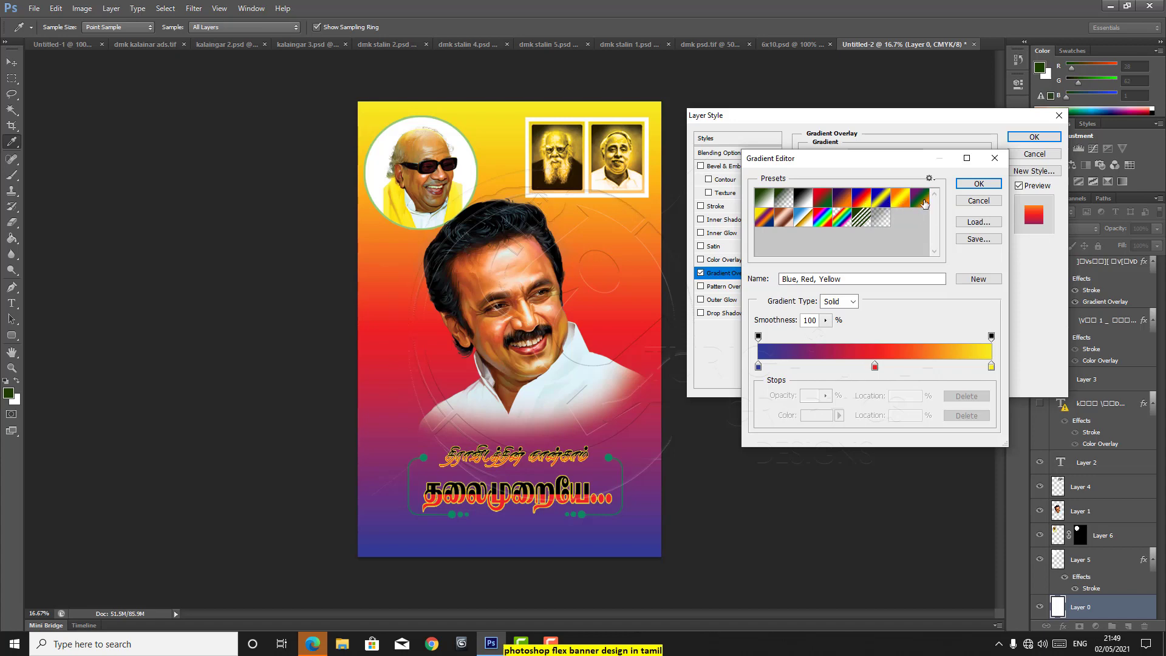
pyautogui.click(924, 203)
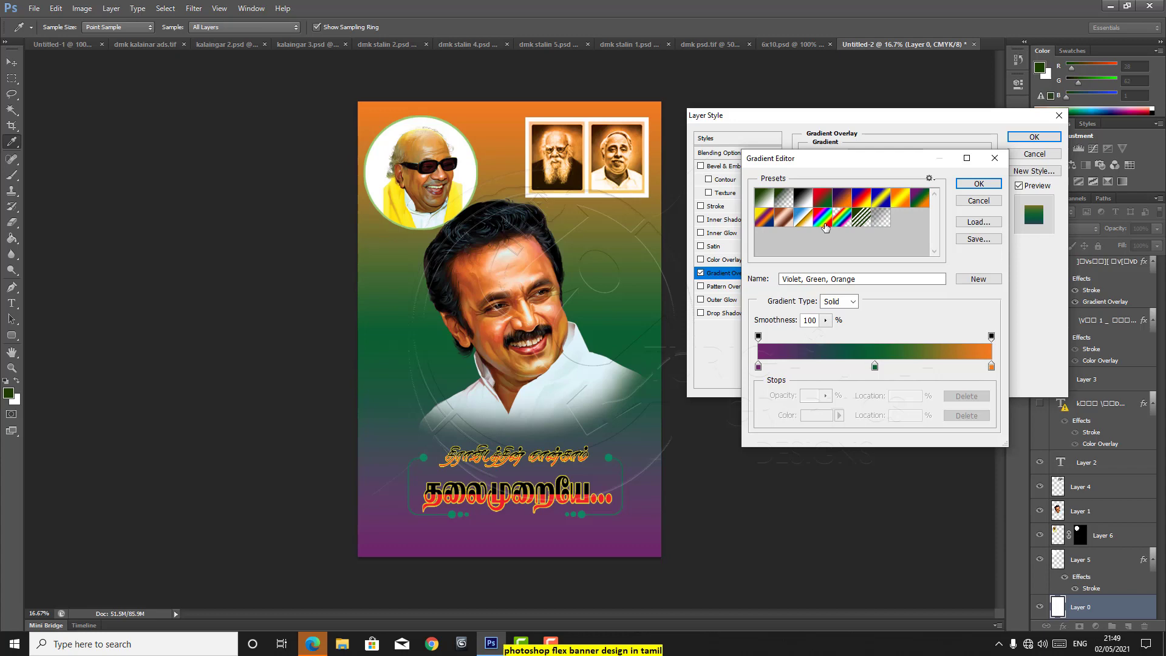
pyautogui.click(844, 199)
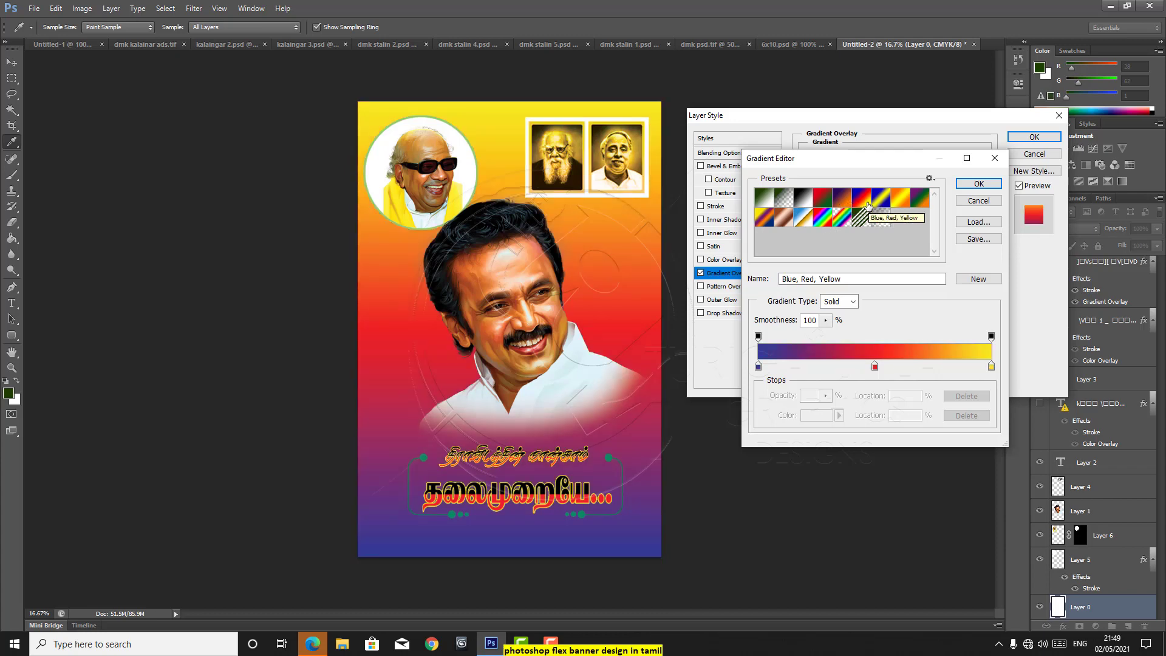
pyautogui.click(803, 202)
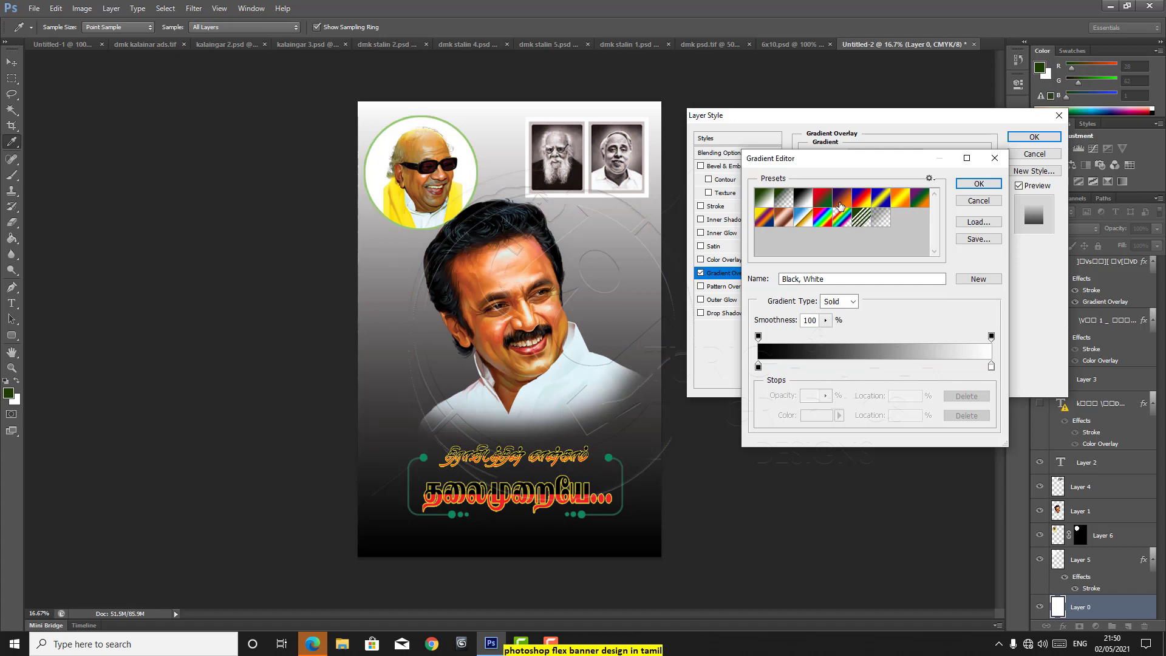
pyautogui.click(864, 200)
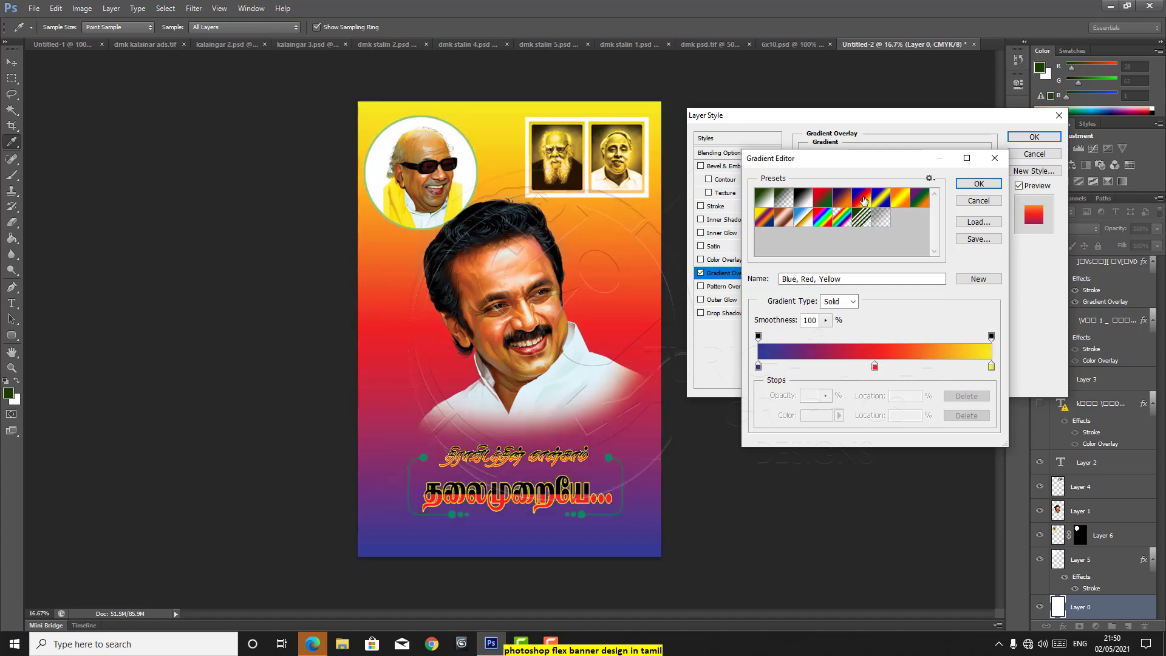
# - Change the gradient's blue starting color stop to white (#ffffff)
pyautogui.click(757, 366)
pyautogui.click(807, 416)
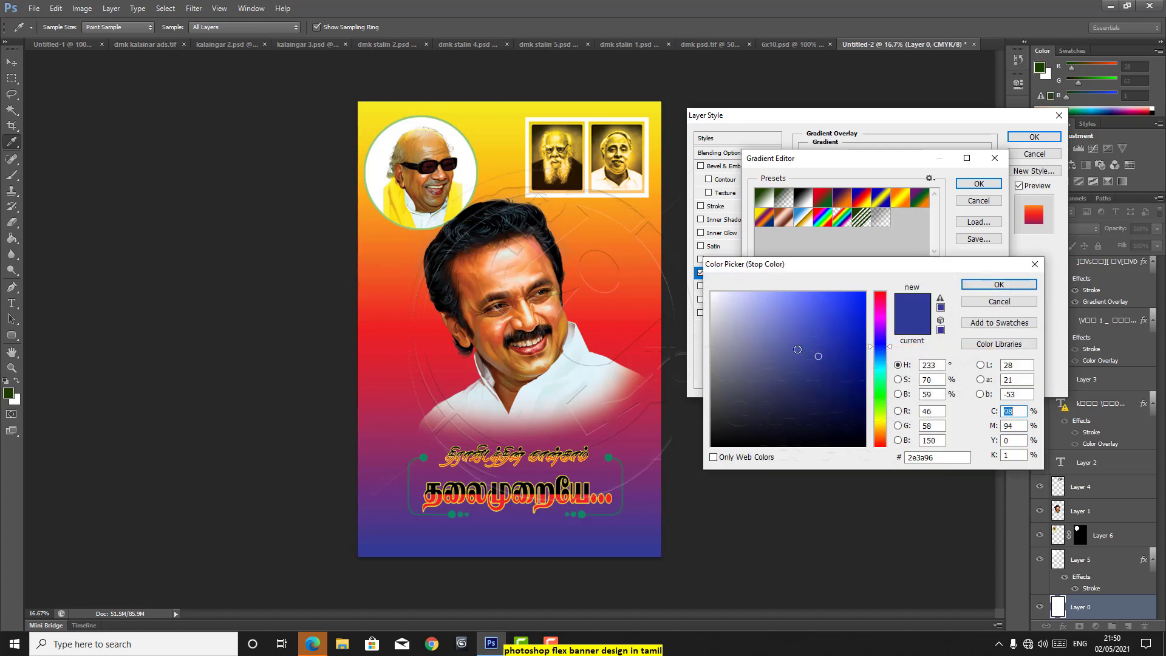
pyautogui.moveTo(730, 318); pyautogui.dragTo(712, 293)
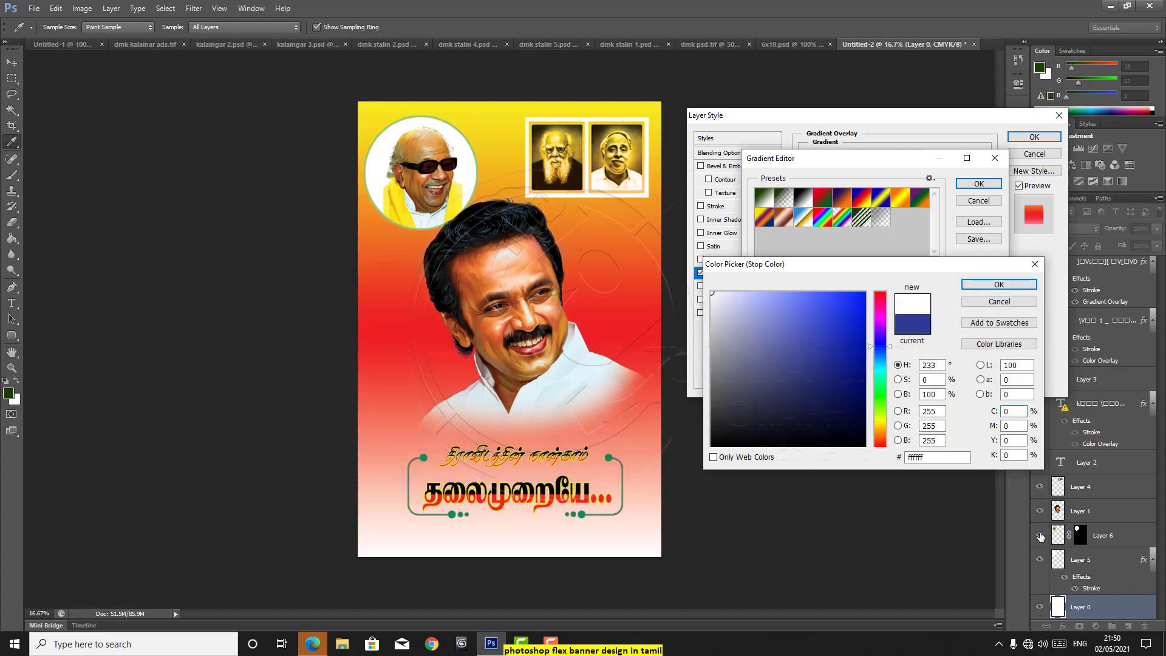
pyautogui.click(990, 288)
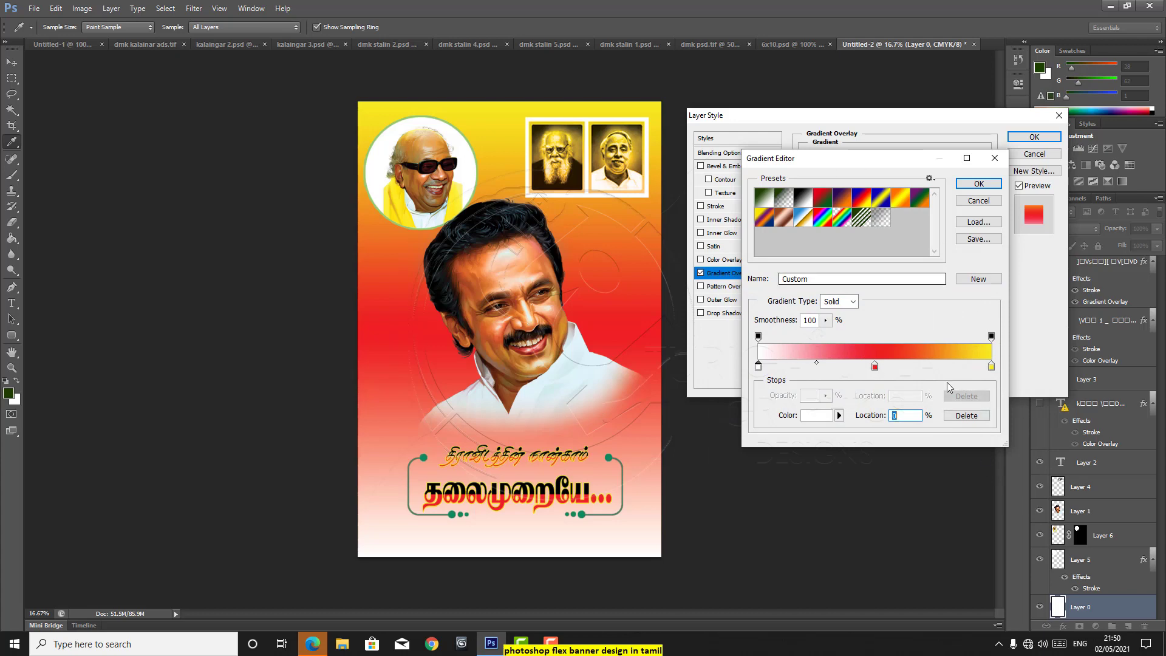
# - Change the gradient's yellow end color stop to black (#000000)
pyautogui.click(991, 366)
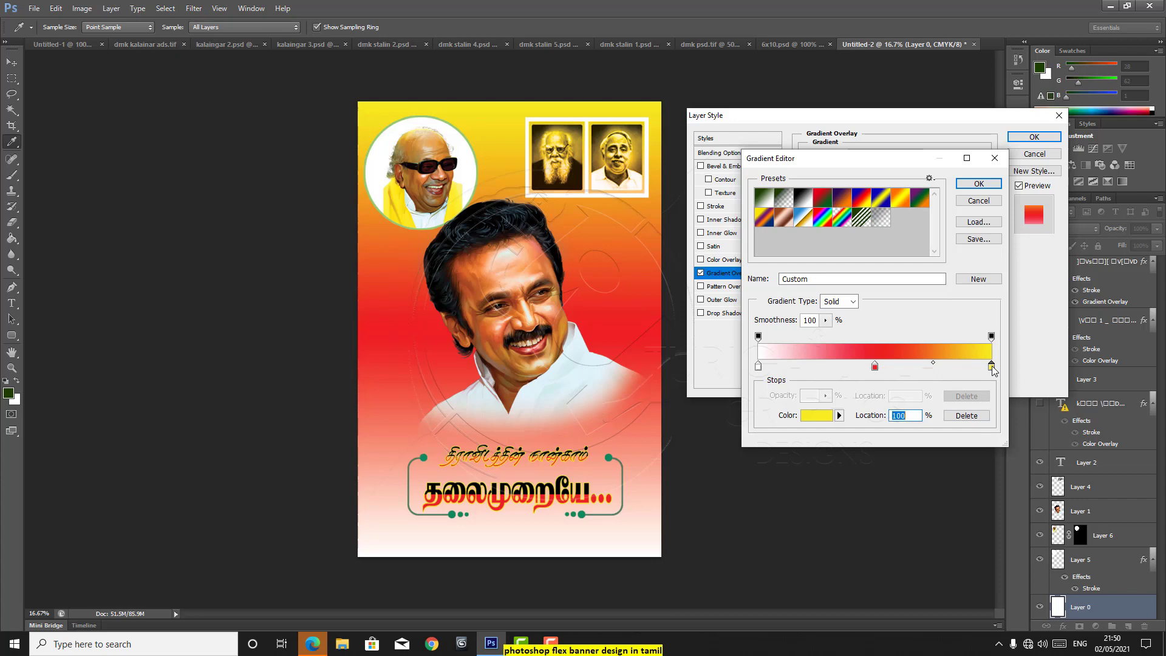
pyautogui.doubleClick(992, 366)
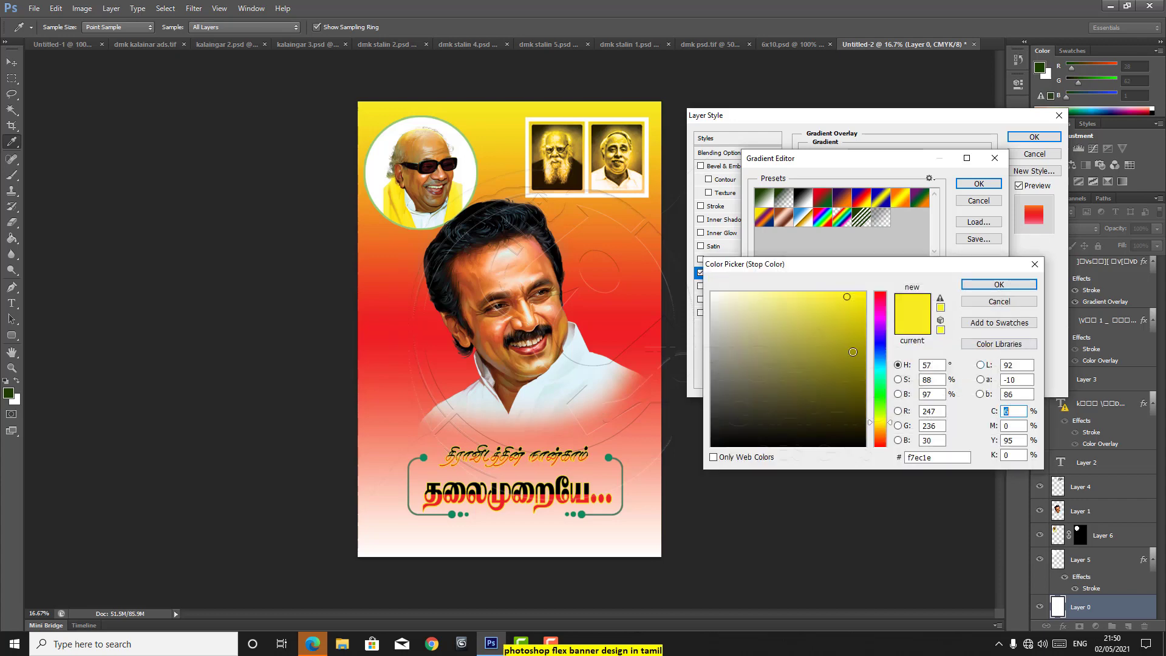
pyautogui.moveTo(856, 398); pyautogui.dragTo(872, 465)
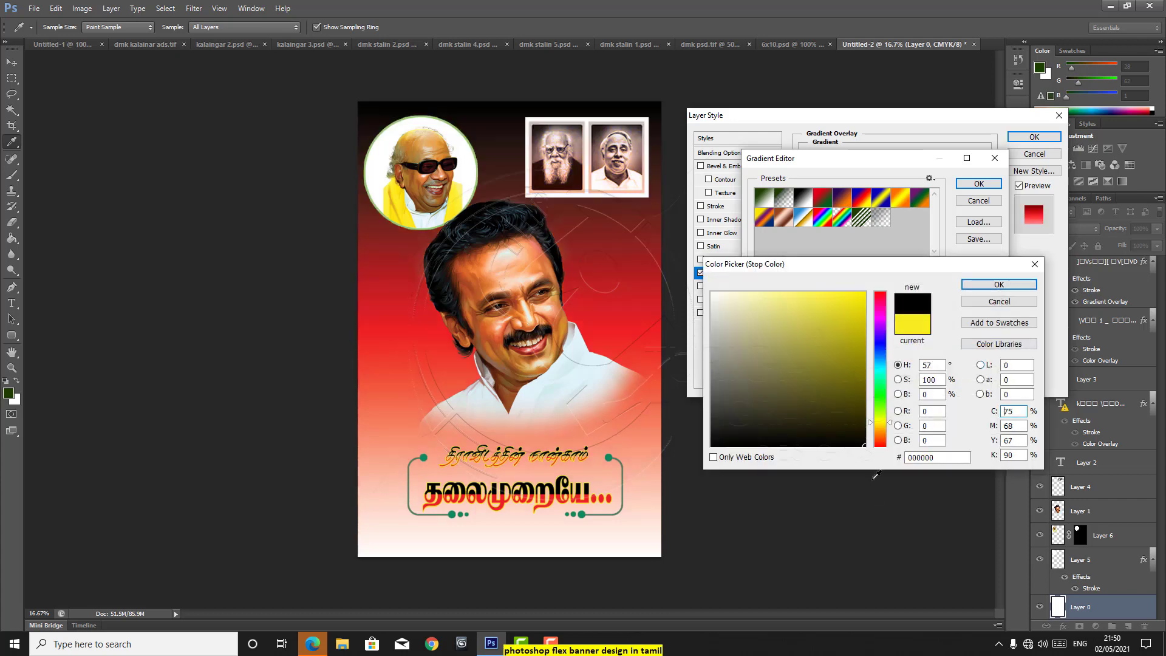
pyautogui.click(1006, 286)
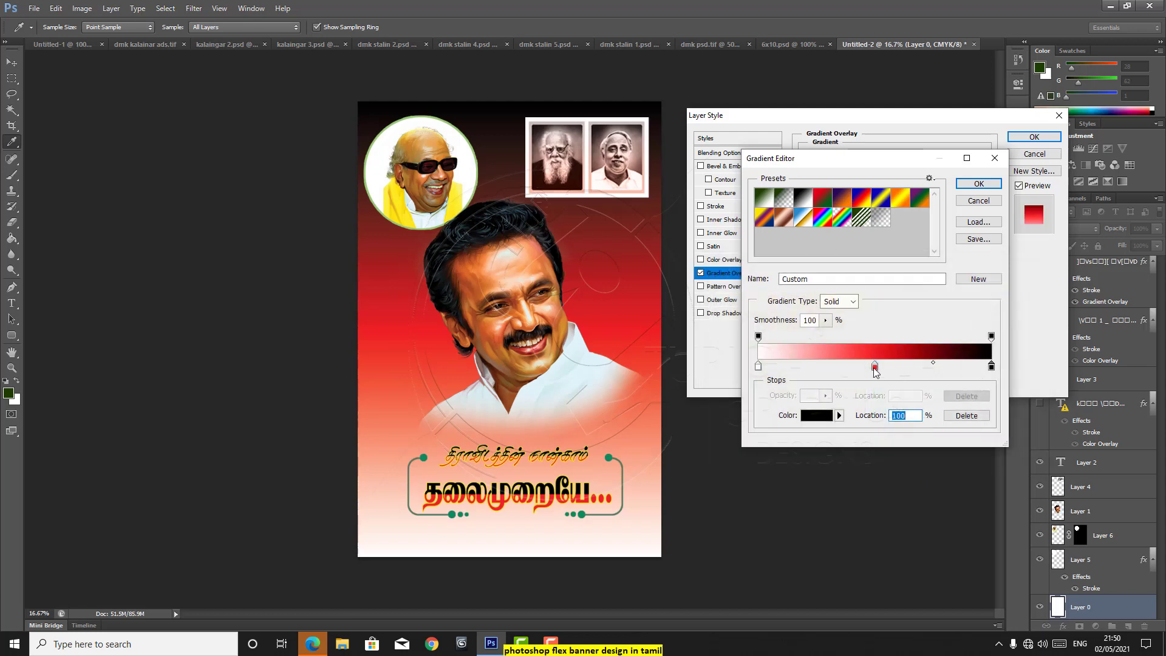
# - Place the gradient's red stop at 51%, pull the red-black midpoint closer to it, and set the overlay scale to 63%
pyautogui.moveTo(875, 368)
pyautogui.mouseDown()
pyautogui.moveTo(850, 371)
pyautogui.moveTo(870, 370)
pyautogui.mouseUp()
pyautogui.moveTo(931, 363); pyautogui.dragTo(914, 364)
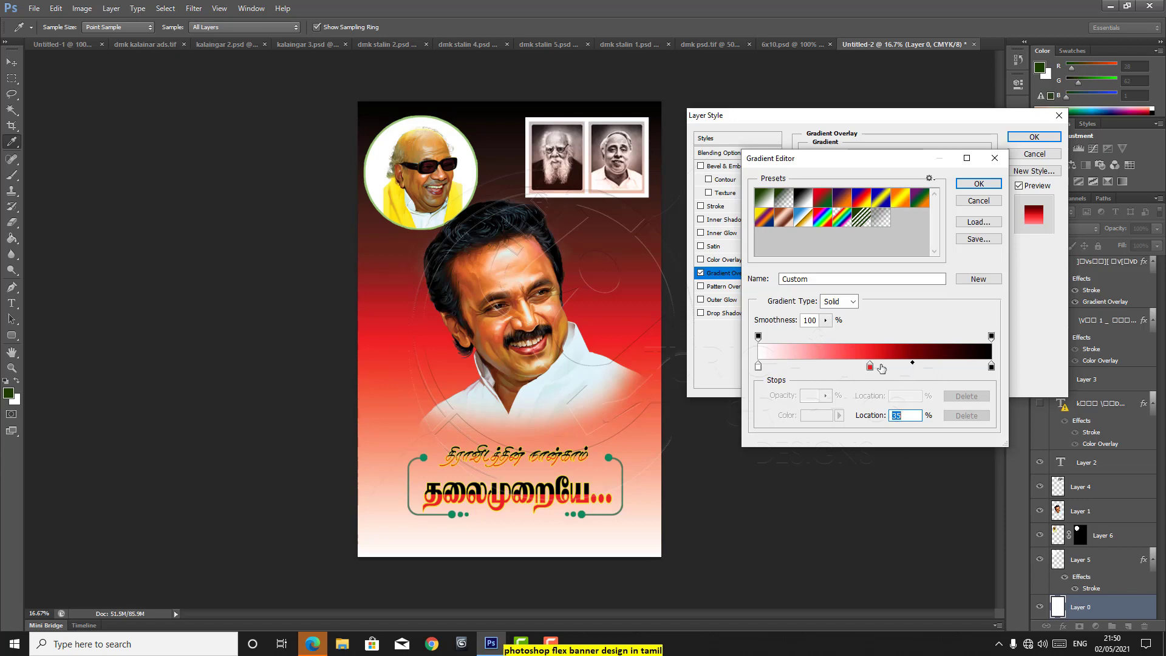
pyautogui.moveTo(870, 367)
pyautogui.mouseDown()
pyautogui.moveTo(891, 371)
pyautogui.moveTo(878, 368)
pyautogui.mouseUp()
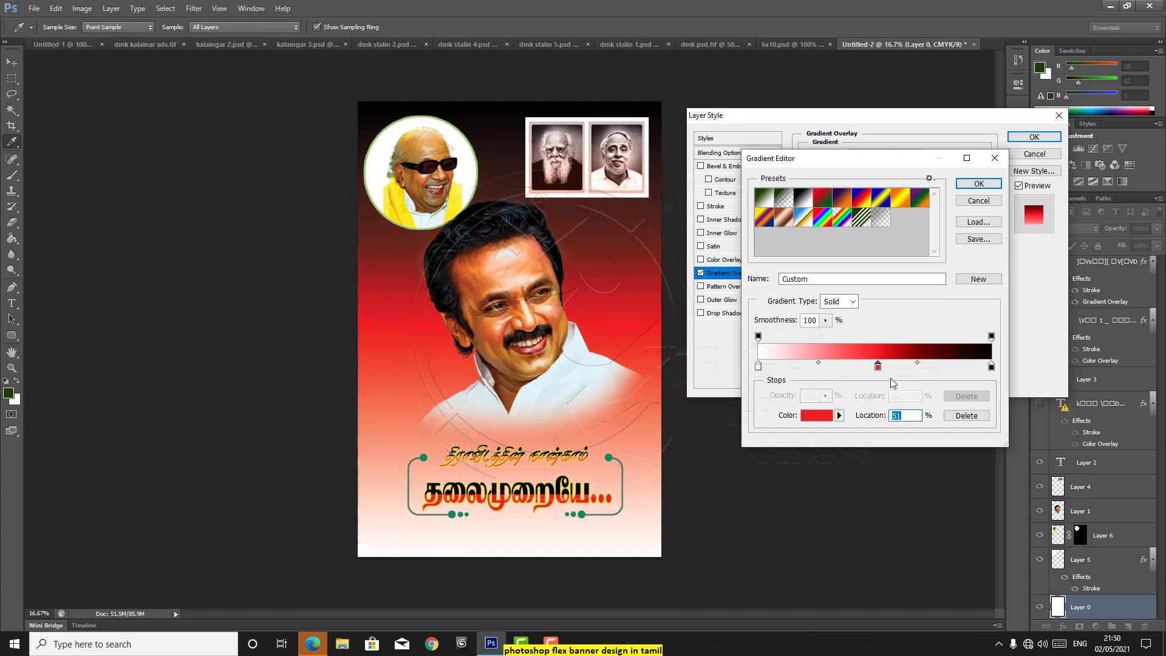
pyautogui.click(975, 186)
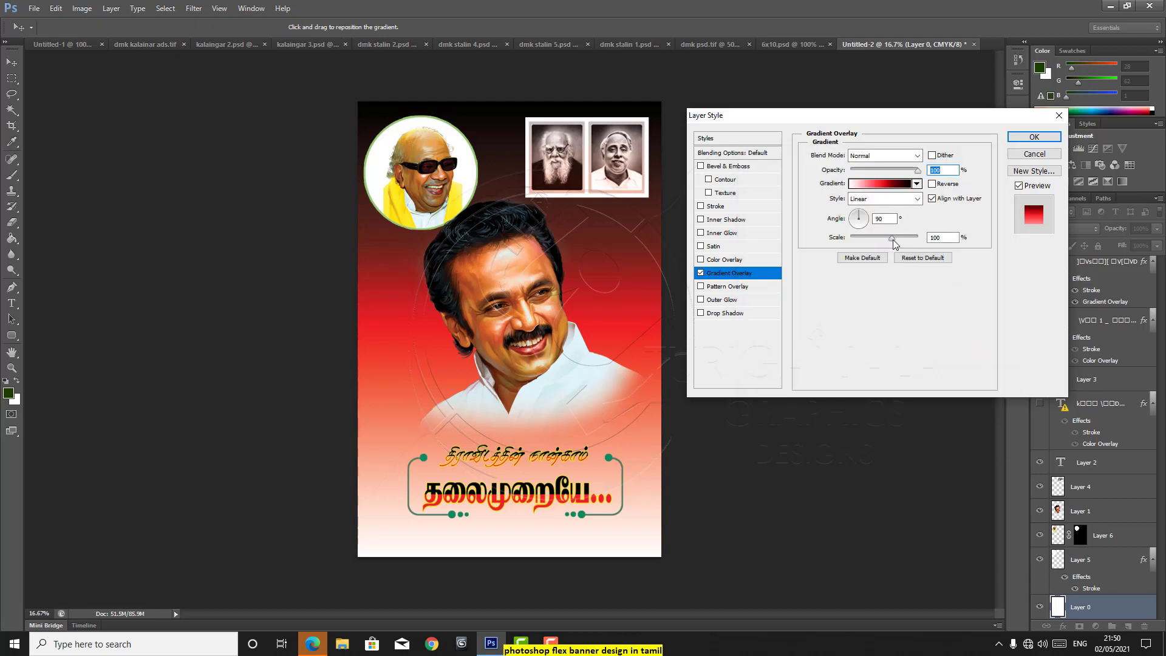
pyautogui.moveTo(893, 241); pyautogui.dragTo(874, 258)
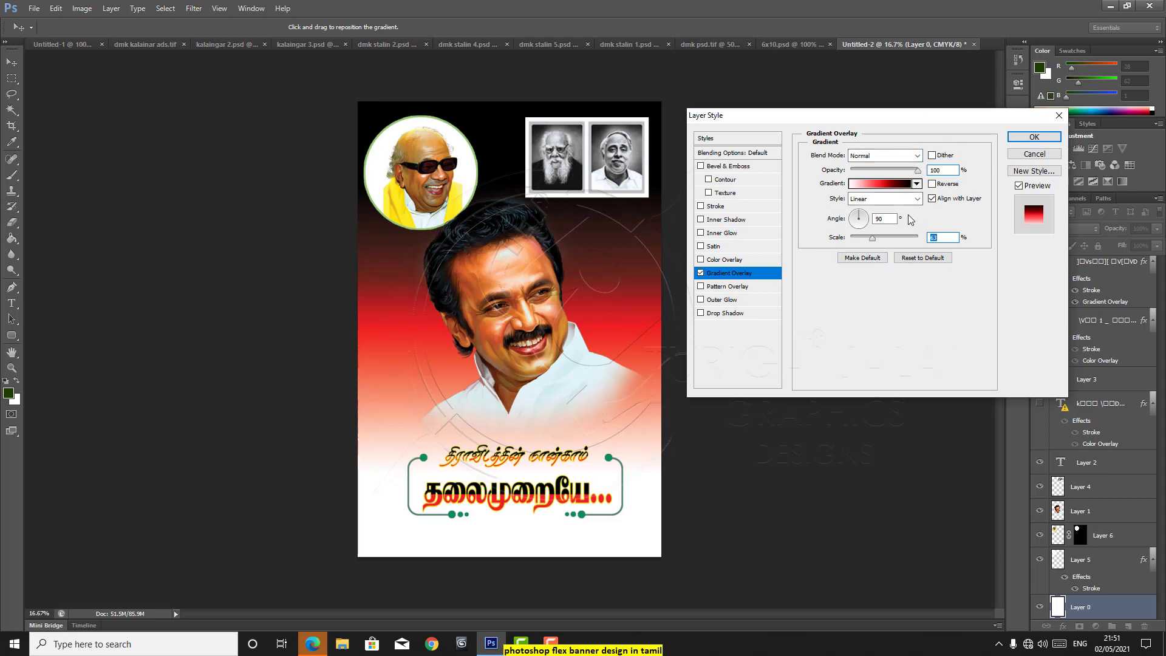
# - Try reversing the background gradient and blending it with Multiply, and restore the original direction and Normal blend mode
pyautogui.click(933, 187)
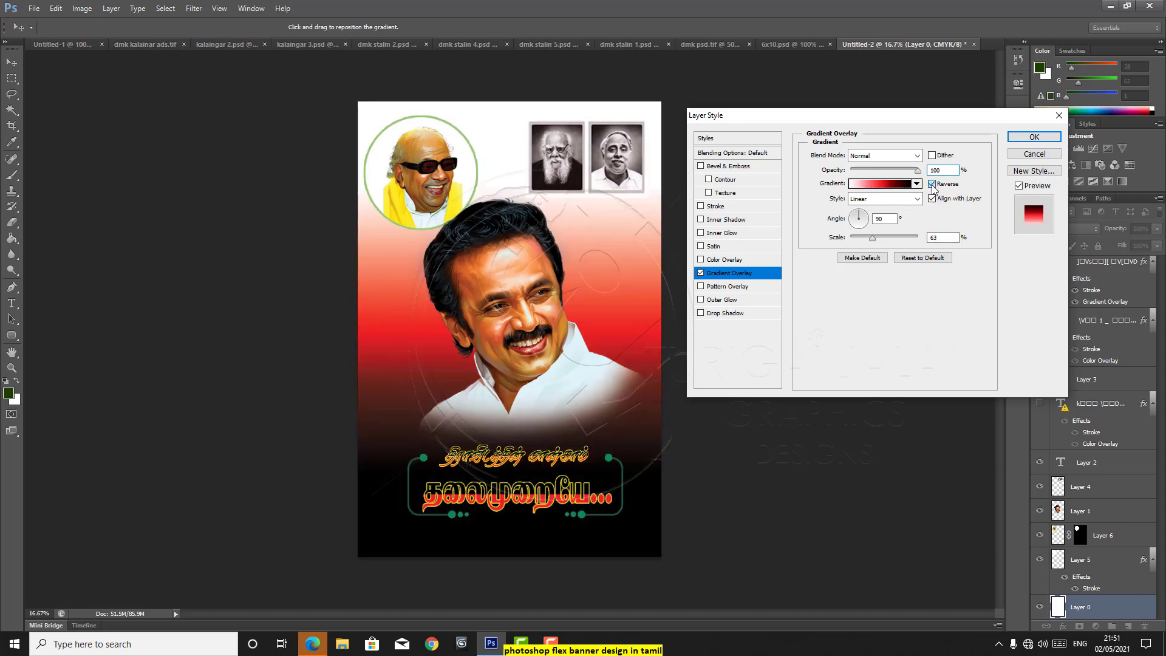
pyautogui.click(932, 184)
pyautogui.click(918, 156)
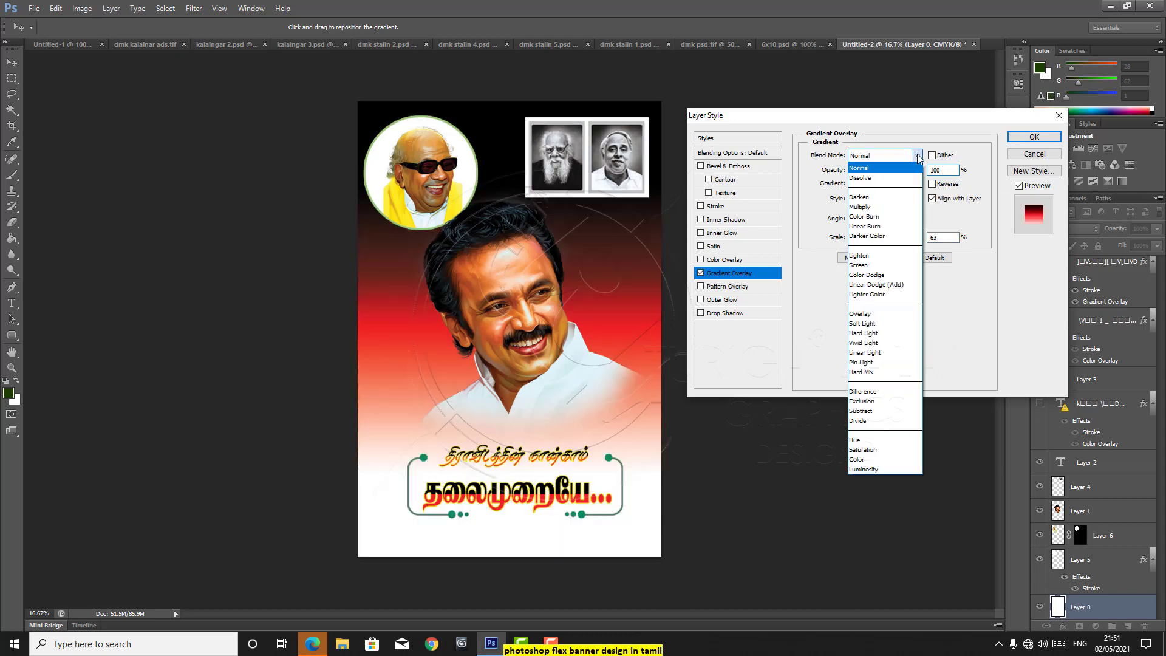
pyautogui.click(900, 207)
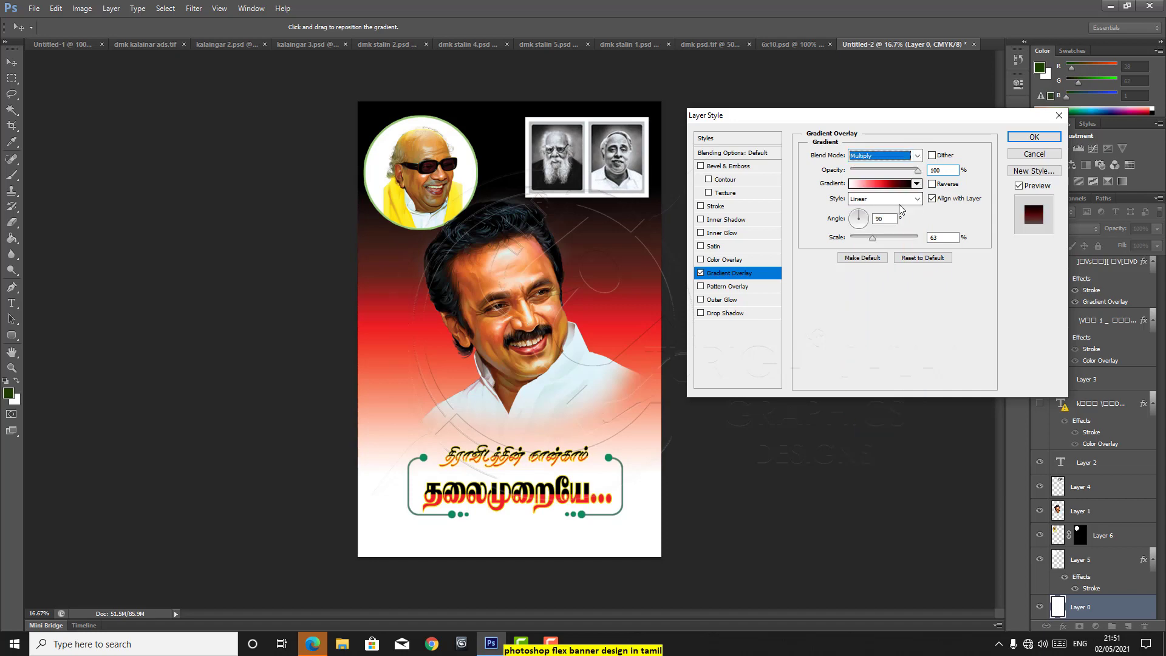
pyautogui.click(911, 156)
pyautogui.click(891, 161)
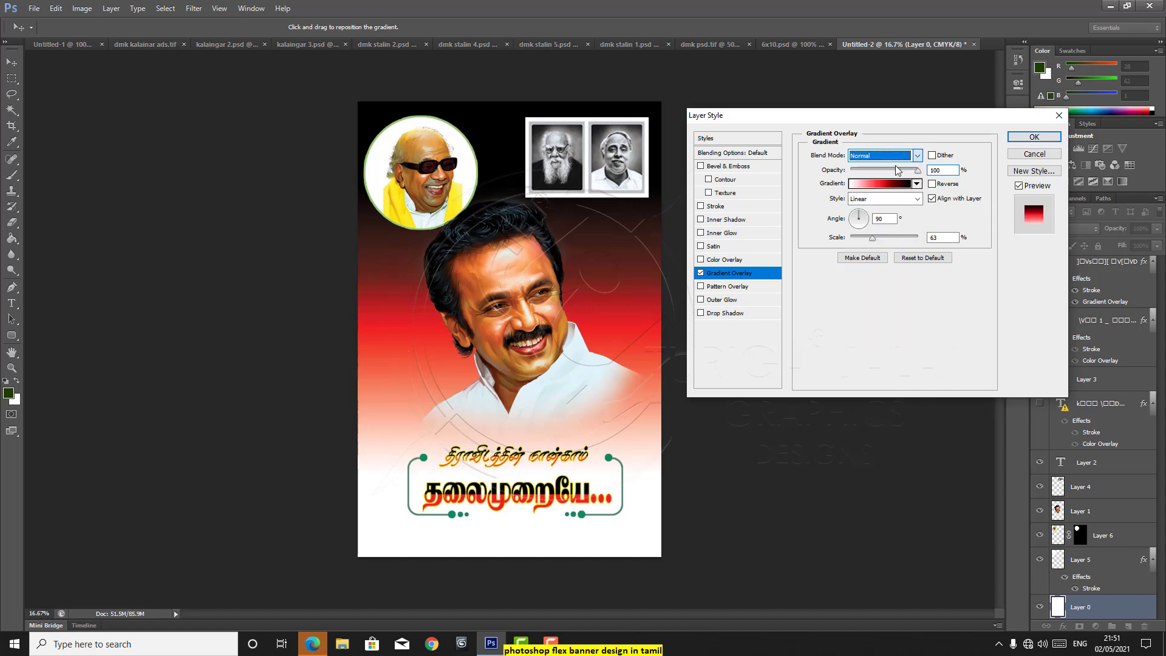
# - Apply the Gradient Overlay style to the page background layer
pyautogui.click(894, 296)
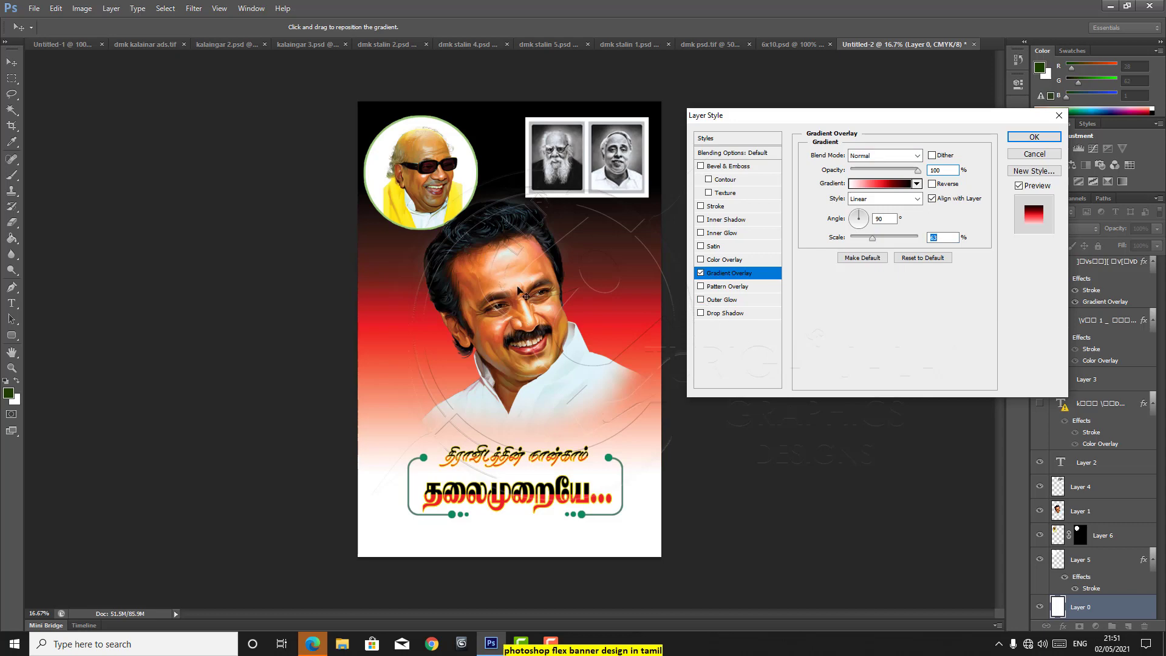
pyautogui.click(1031, 138)
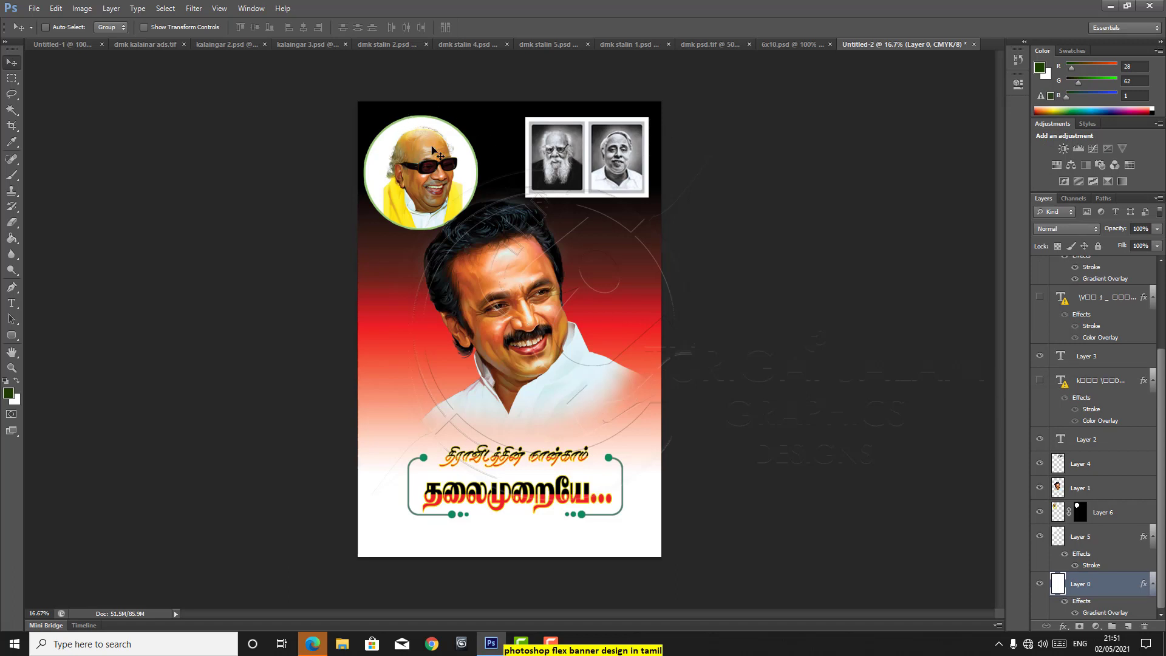
# - Strengthen the contrast of the large central portrait with Levels, raising the black input to 12 and pulling the midtone and white inputs down
pyautogui.rightClick(496, 280)
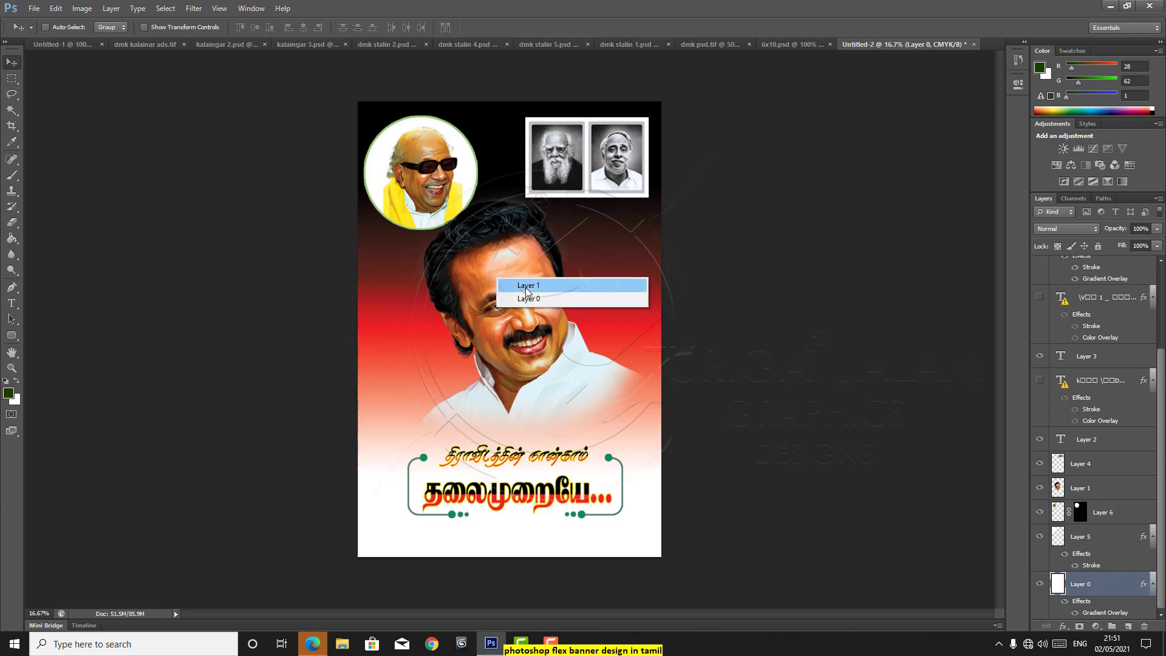
pyautogui.click(516, 283)
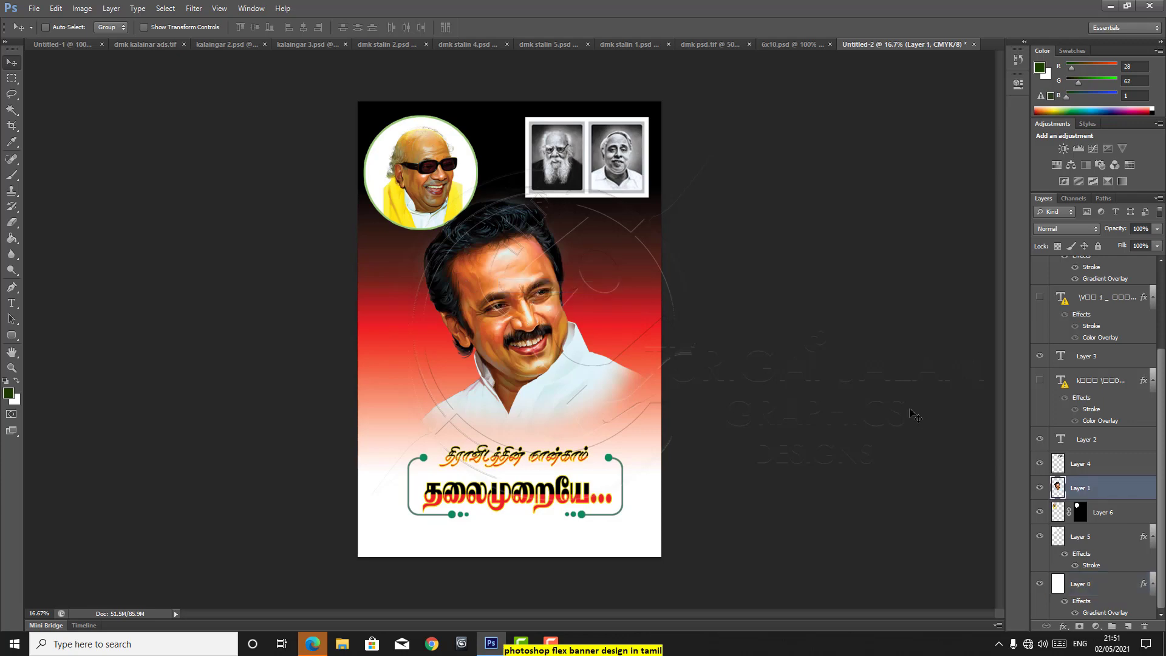
pyautogui.hotkey('ctrl', 'l')
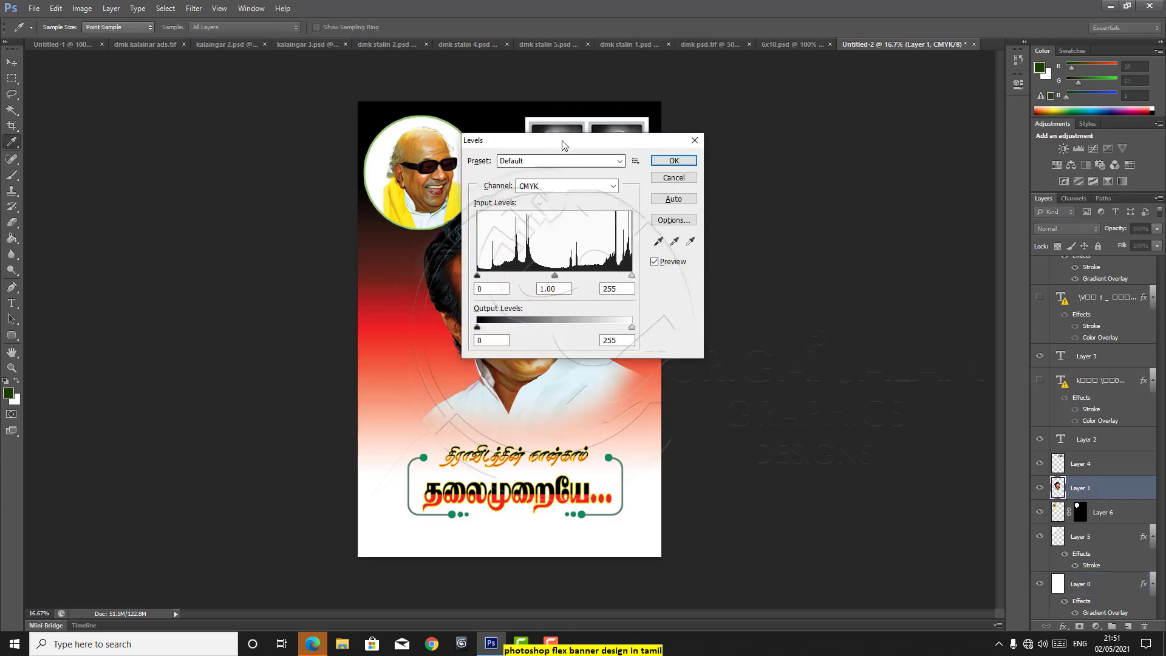
pyautogui.moveTo(562, 139); pyautogui.dragTo(808, 132)
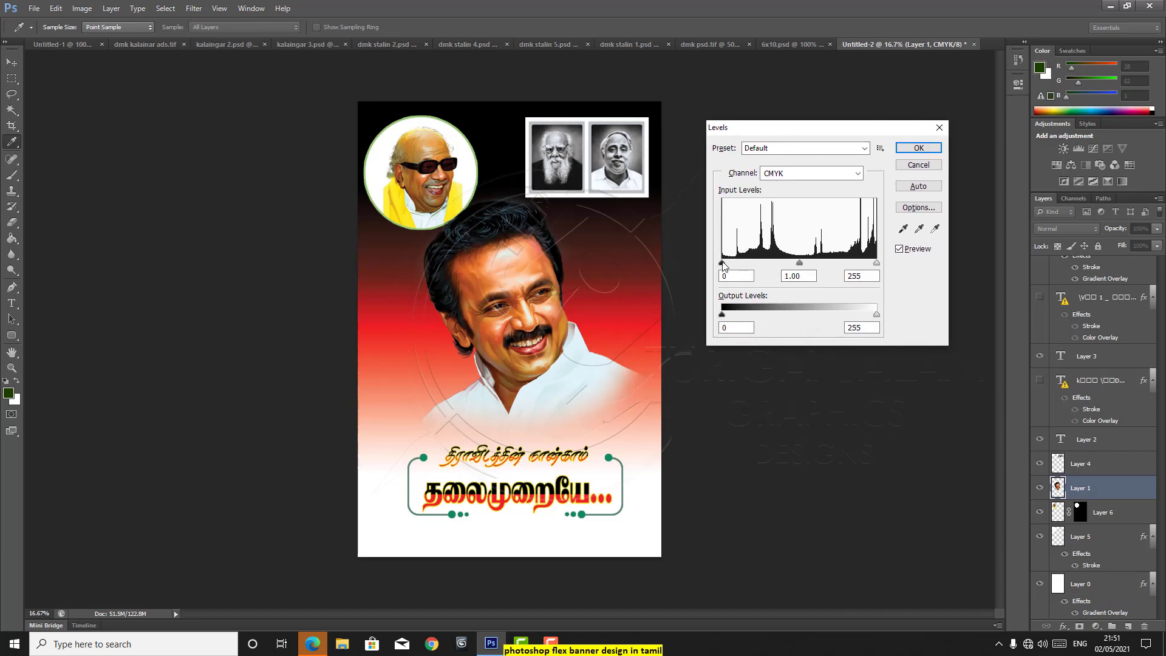
pyautogui.moveTo(722, 263); pyautogui.dragTo(730, 266)
pyautogui.moveTo(803, 263); pyautogui.dragTo(805, 266)
pyautogui.moveTo(876, 263); pyautogui.dragTo(868, 267)
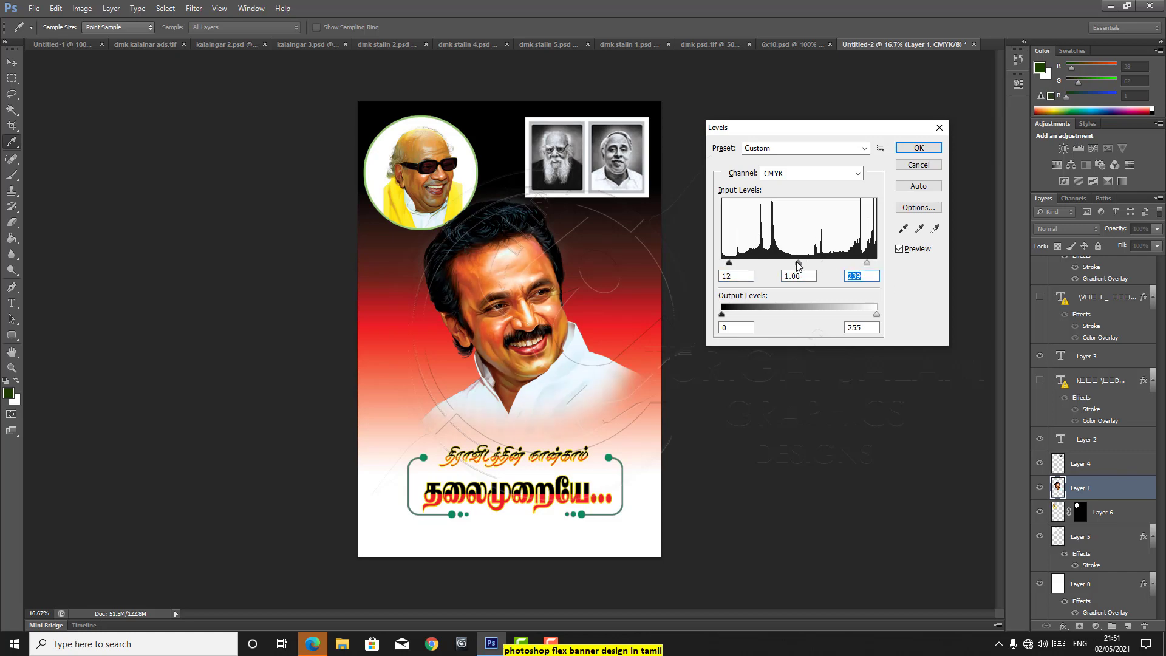
pyautogui.moveTo(801, 264); pyautogui.dragTo(737, 268)
pyautogui.moveTo(868, 266); pyautogui.dragTo(791, 267)
pyautogui.click(919, 147)
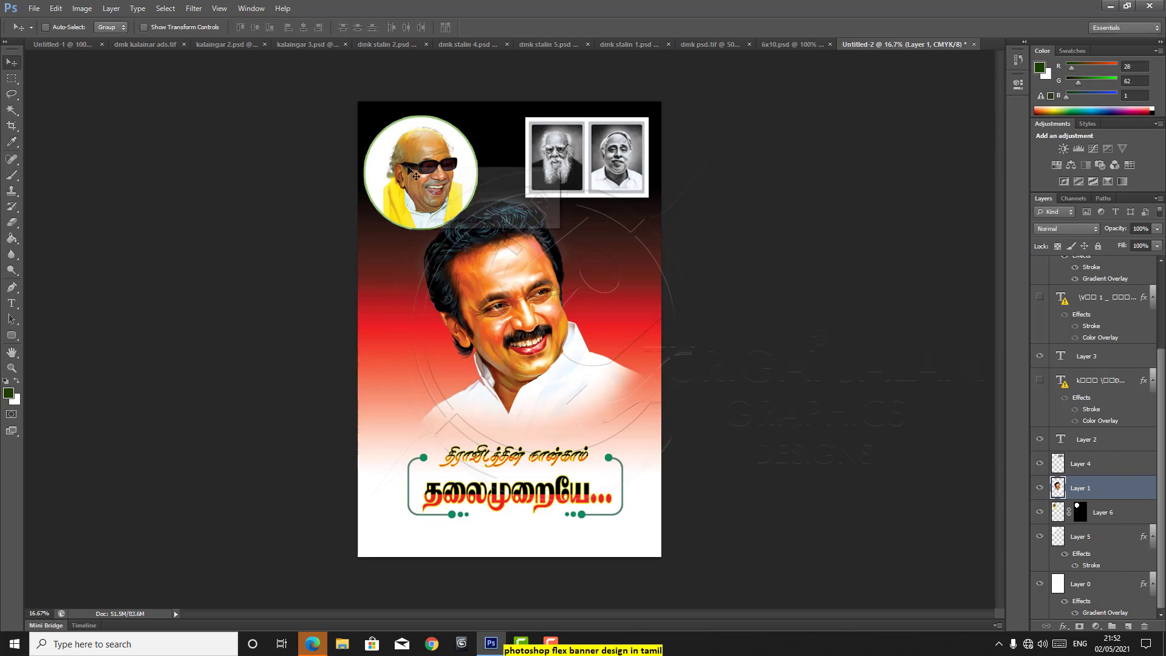
# - Move the circular portrait and its linked ring about 0.65 cm up and slightly right
pyautogui.rightClick(419, 172)
pyautogui.click(420, 173)
pyautogui.hotkey('shift', 'Up')
pyautogui.hotkey('shift', 'Up')
pyautogui.hotkey('shift', 'Up')
pyautogui.hotkey('shift', 'Up')
pyautogui.hotkey('shift', 'Up')
pyautogui.hotkey('shift', 'Up')
pyautogui.hotkey('shift', 'Up')
pyautogui.hotkey('shift', 'Up')
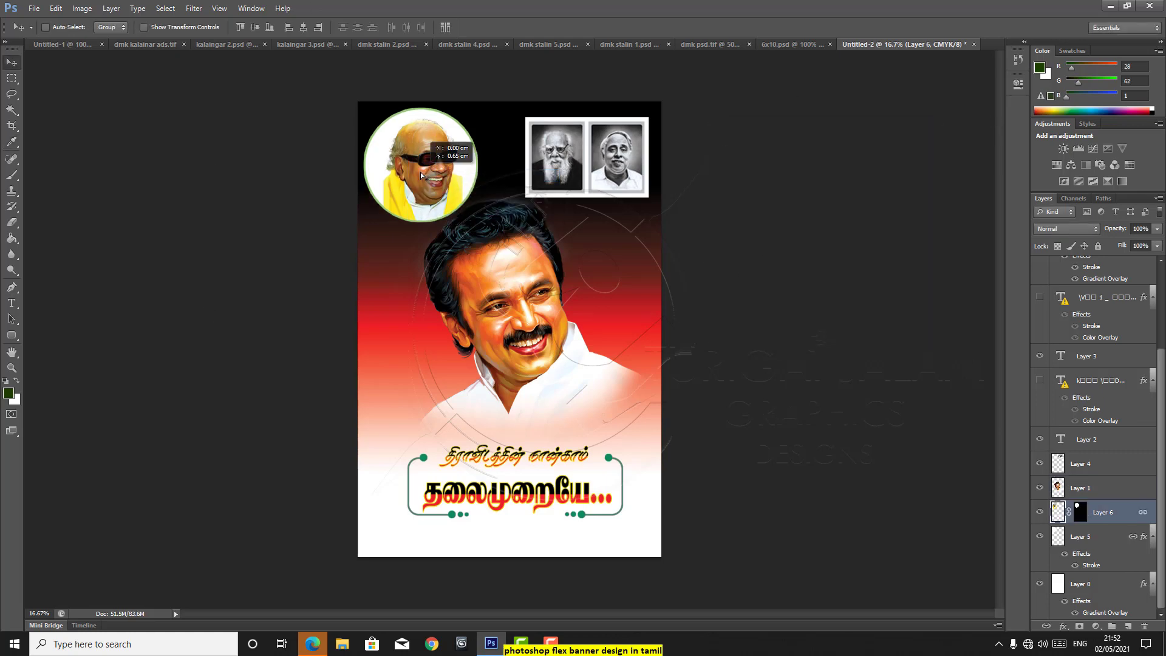
pyautogui.hotkey('shift', 'Right')
pyautogui.hotkey('shift', 'Right')
pyautogui.hotkey('shift', 'Right')
pyautogui.hotkey('shift', 'Right')
pyautogui.hotkey('shift', 'Right')
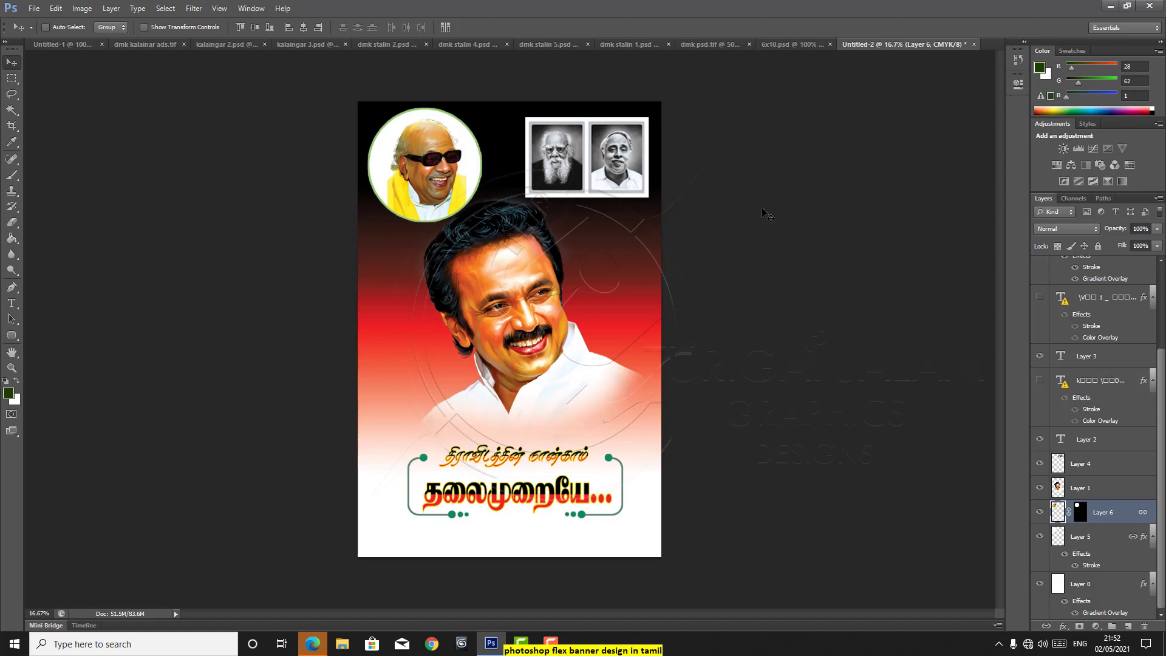
# - Try clearing the contents of the gradient background layer, and undo the clearing
pyautogui.rightClick(375, 353)
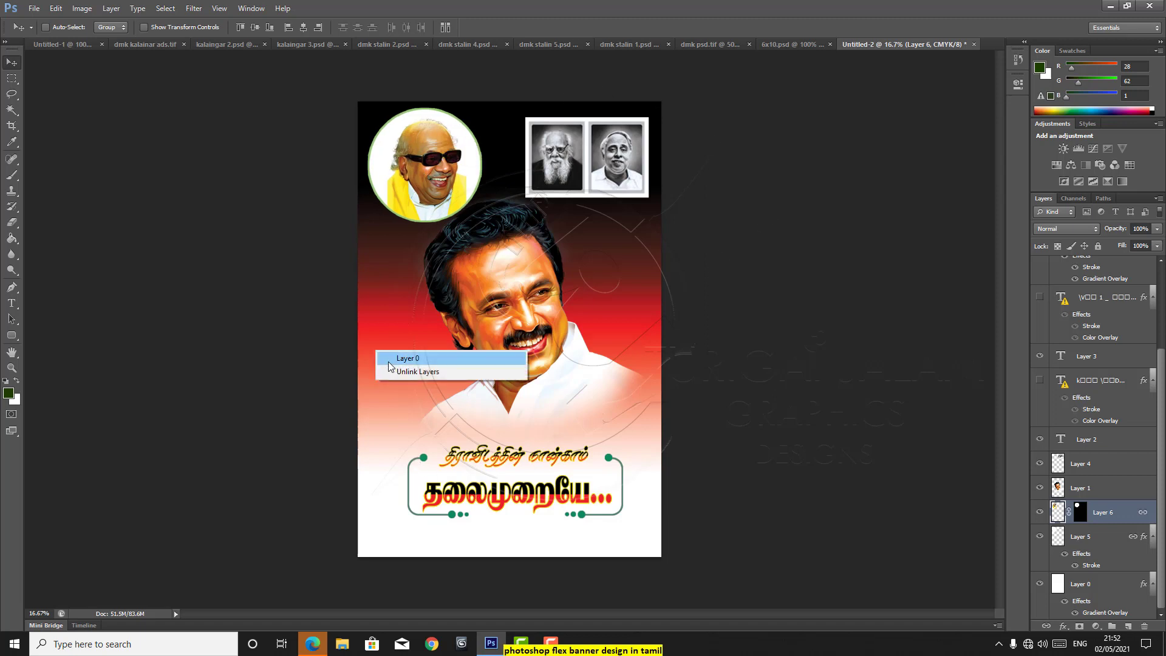
pyautogui.click(396, 369)
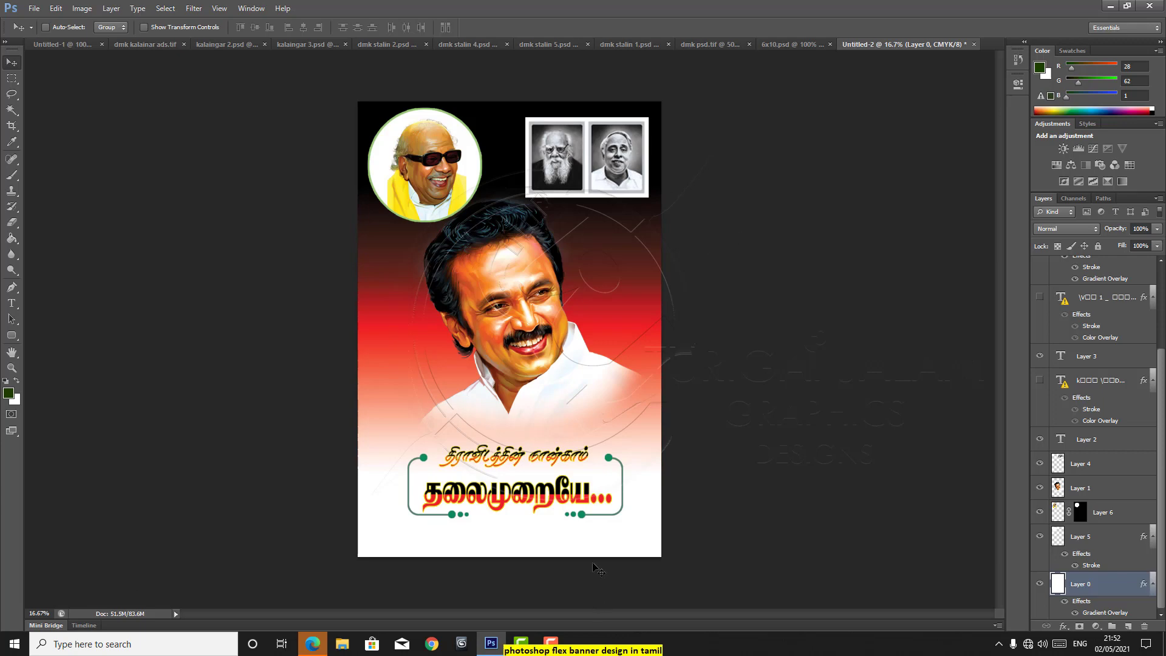
pyautogui.moveTo(300, 445); pyautogui.dragTo(641, 524)
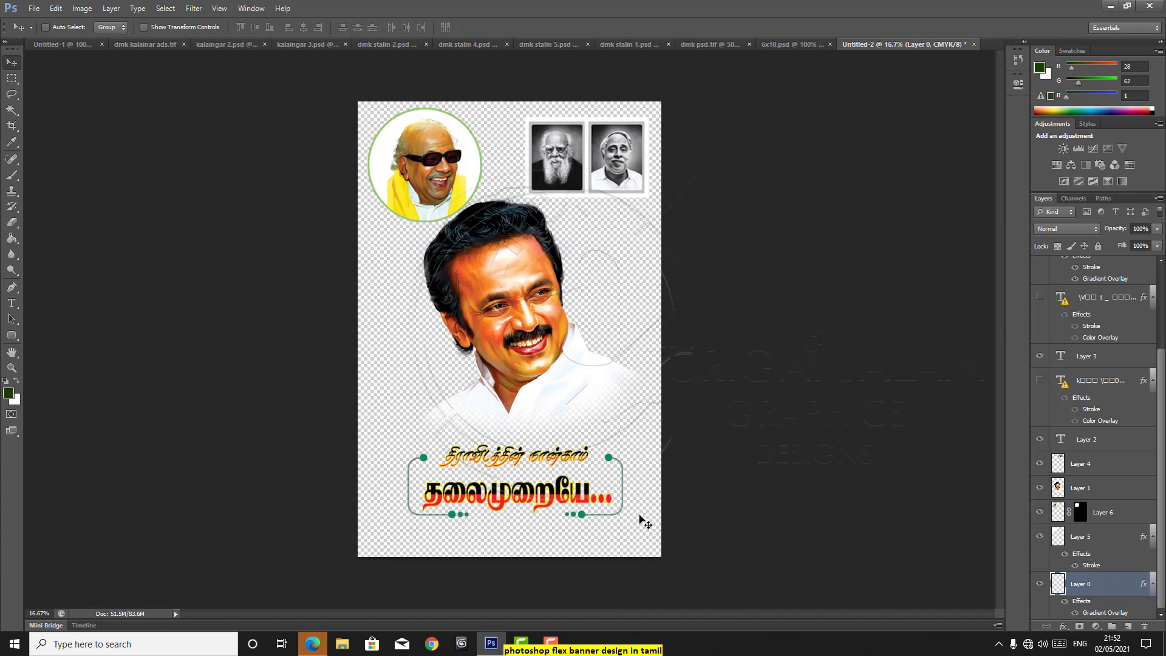
pyautogui.hotkey('ctrl', 'z')
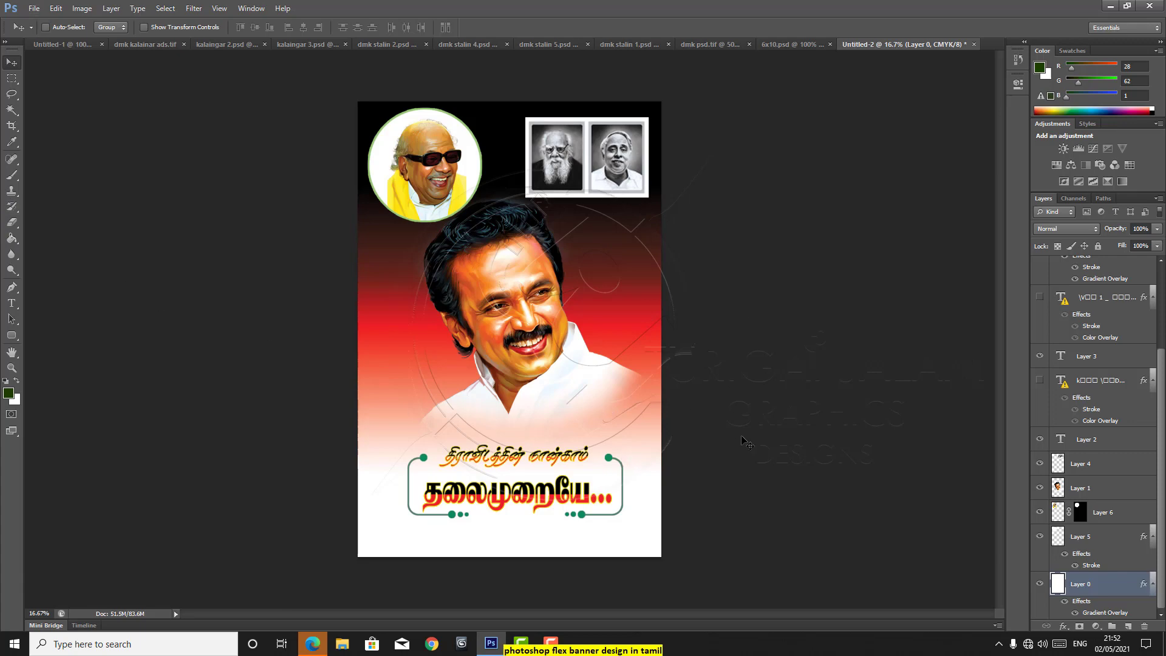
# - Switch the view to full screen without interface and examine the whole banner layout against a black surround
pyautogui.press('f')
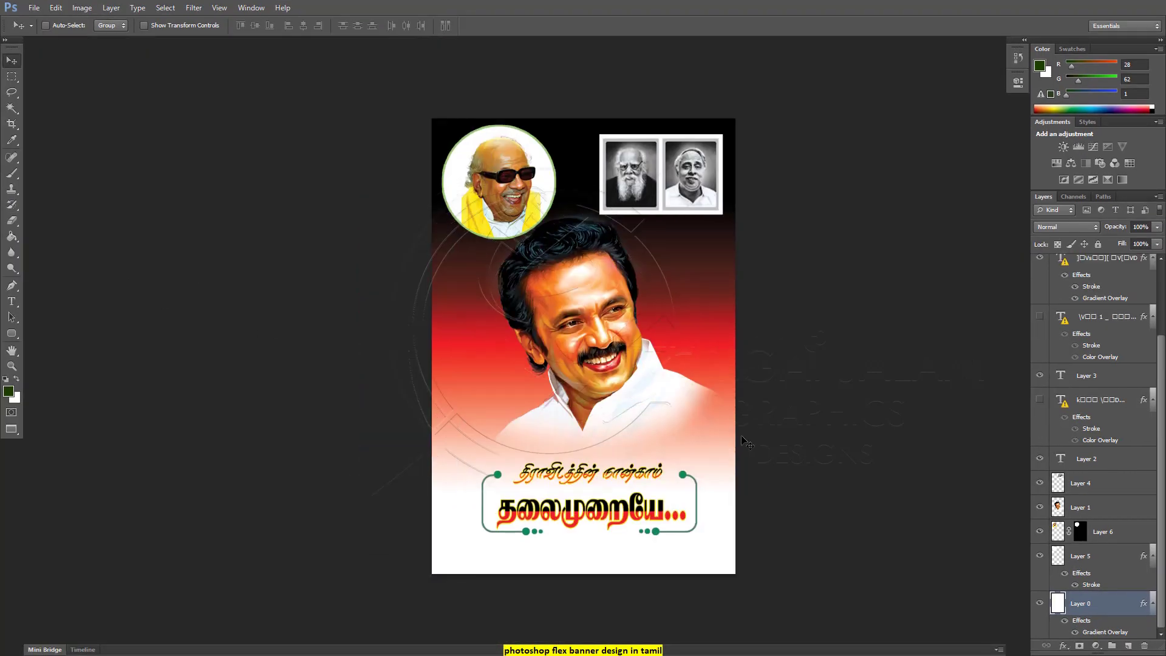
pyautogui.press('f')
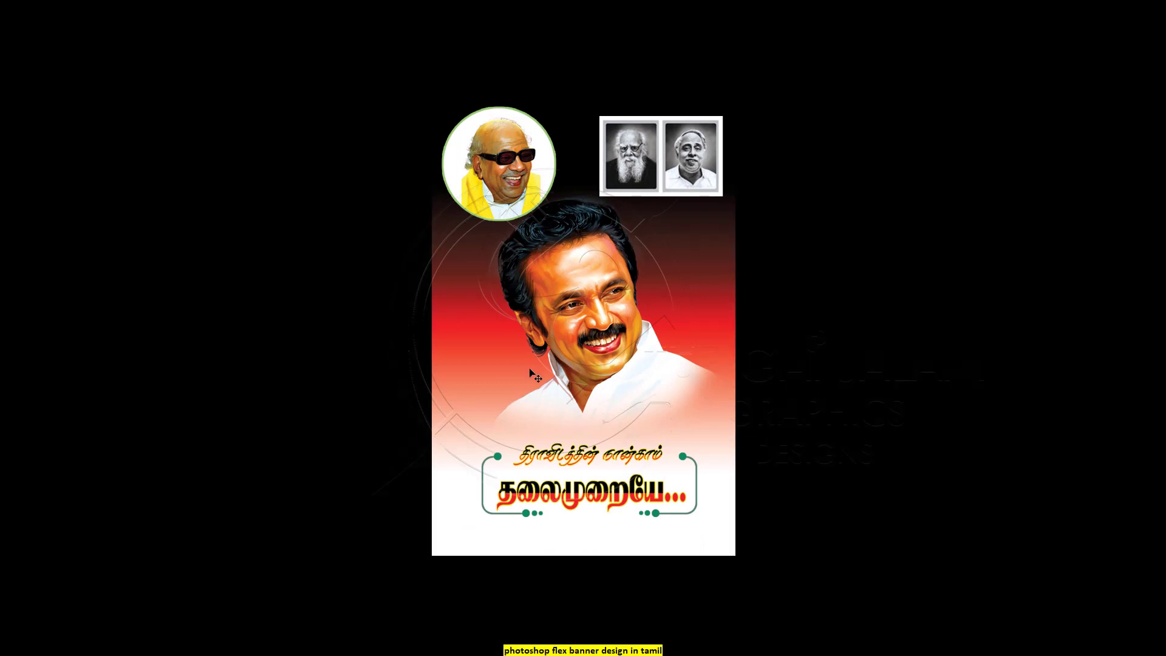
pyautogui.press('f')
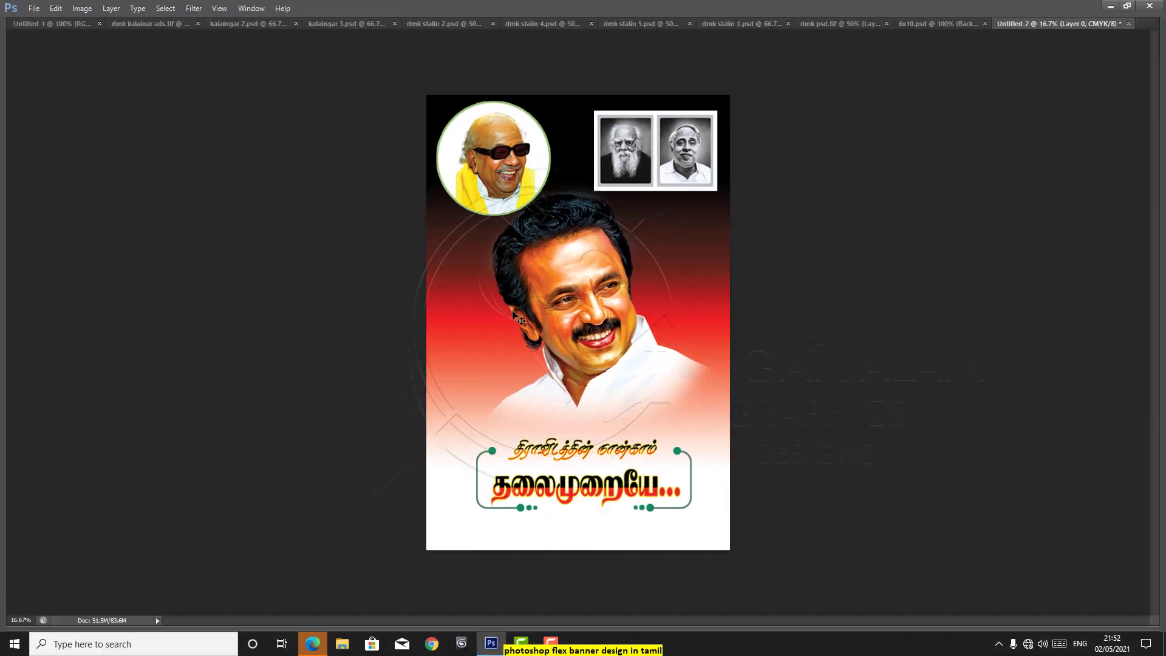
pyautogui.press('f')
pyautogui.press('f')
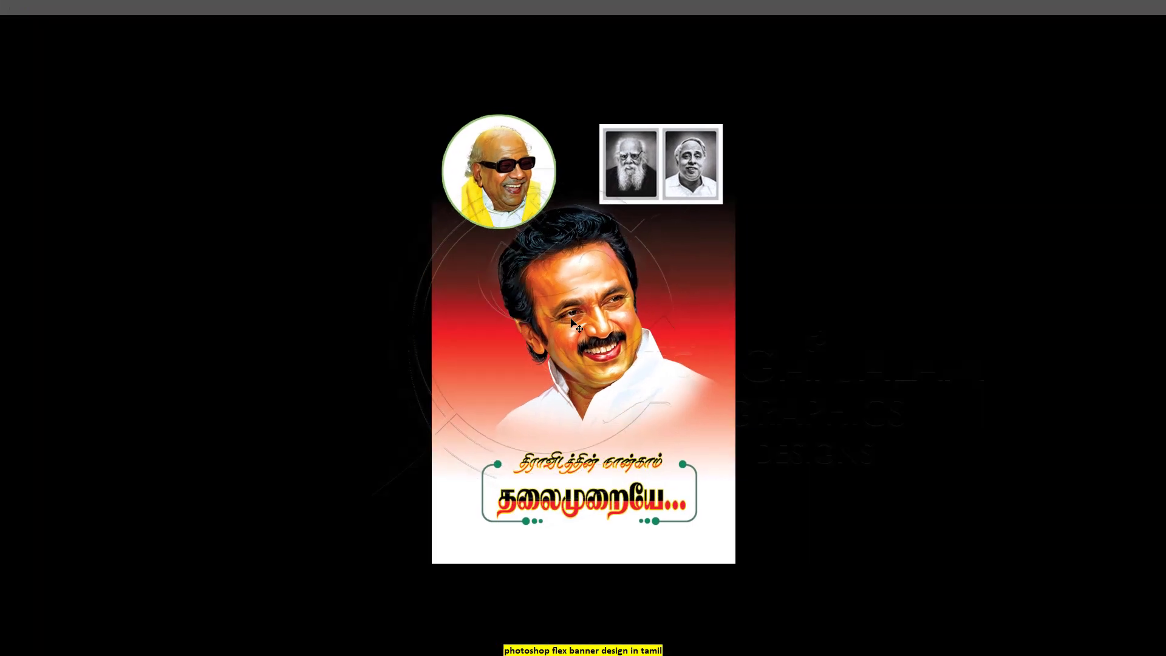
pyautogui.rightClick(580, 286)
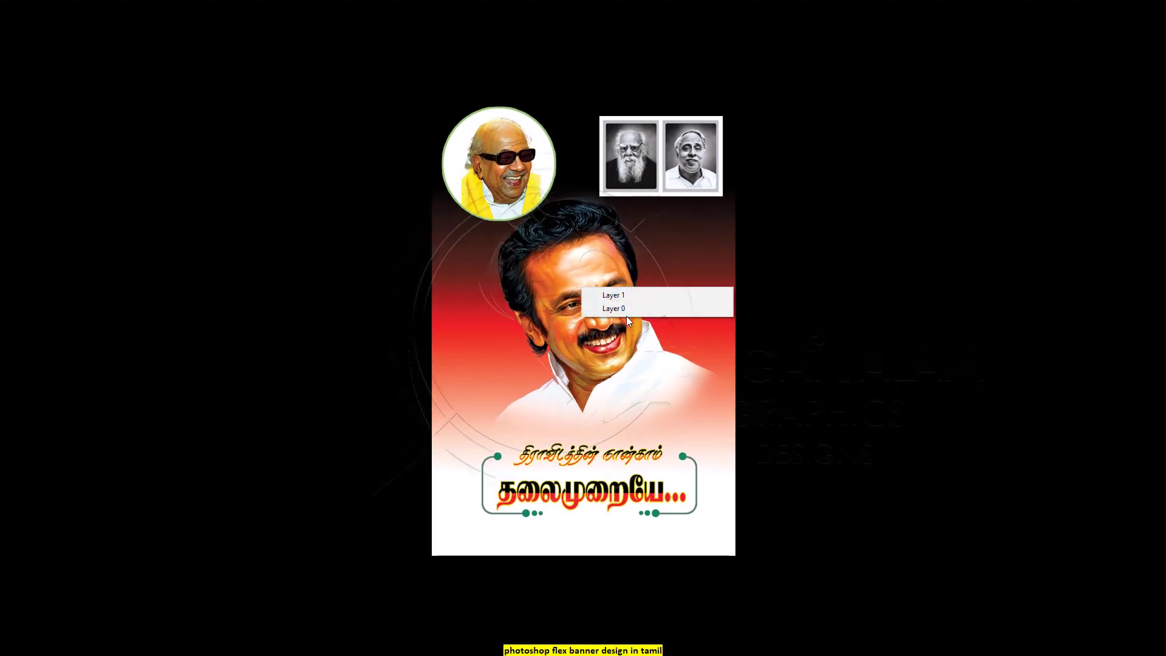
pyautogui.click(556, 283)
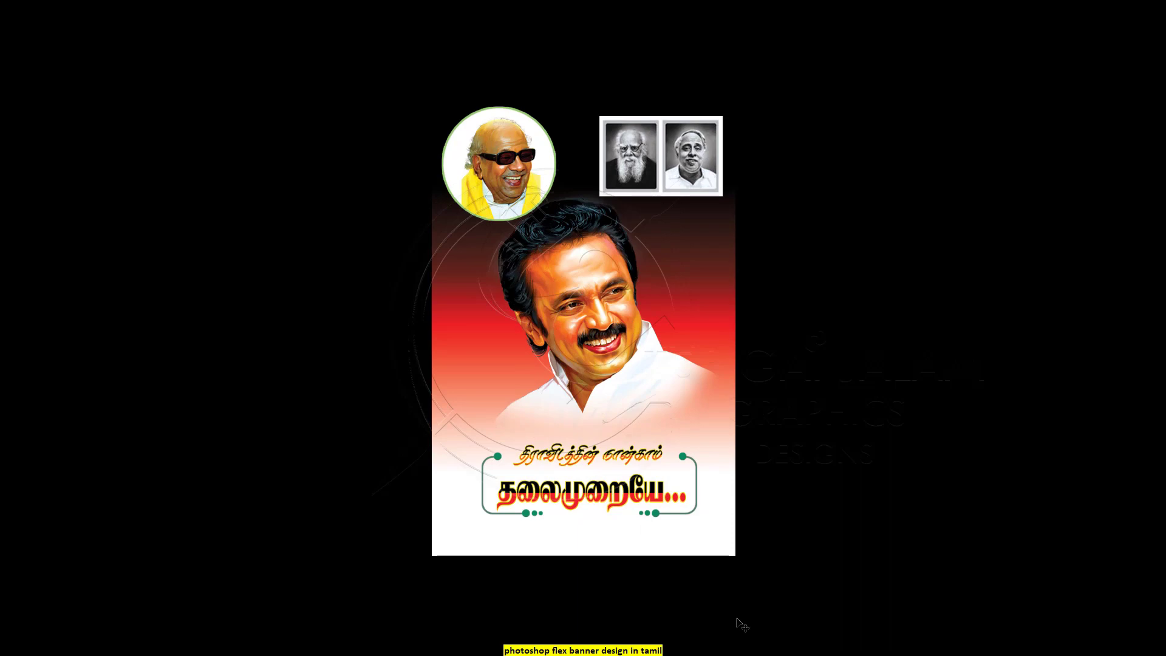
# - Fit the banner to the screen and examine the central portrait up close, including its blend into the gradient background
pyautogui.rightClick(581, 275)
pyautogui.click(617, 283)
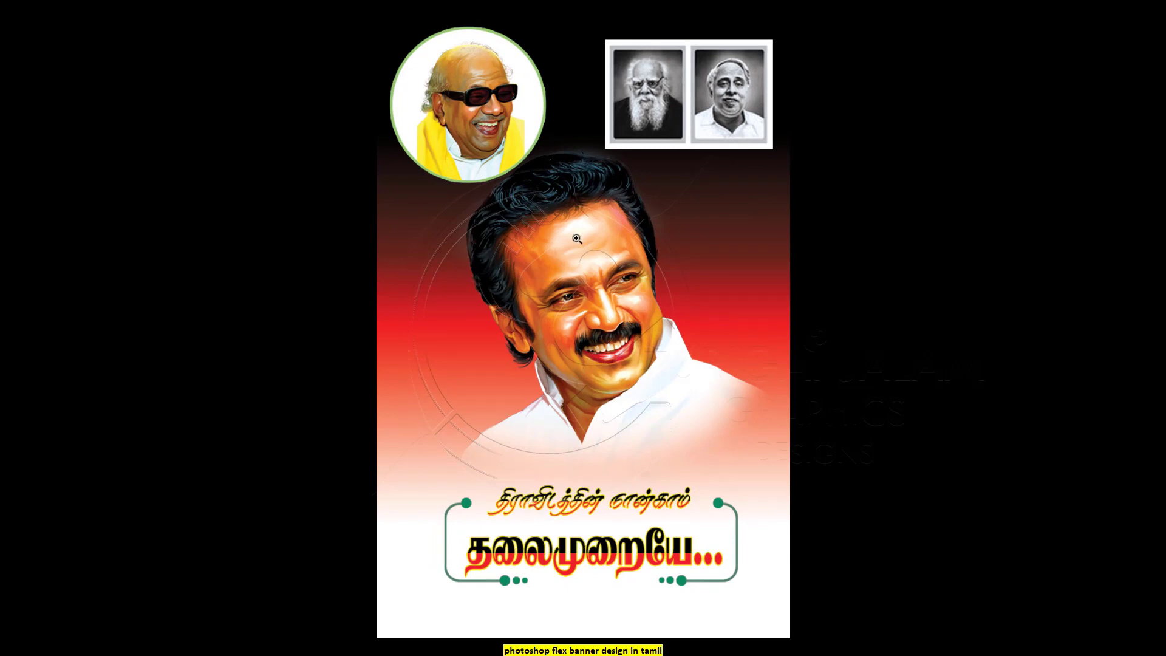
pyautogui.rightClick(547, 214)
pyautogui.click(576, 222)
pyautogui.click(515, 303)
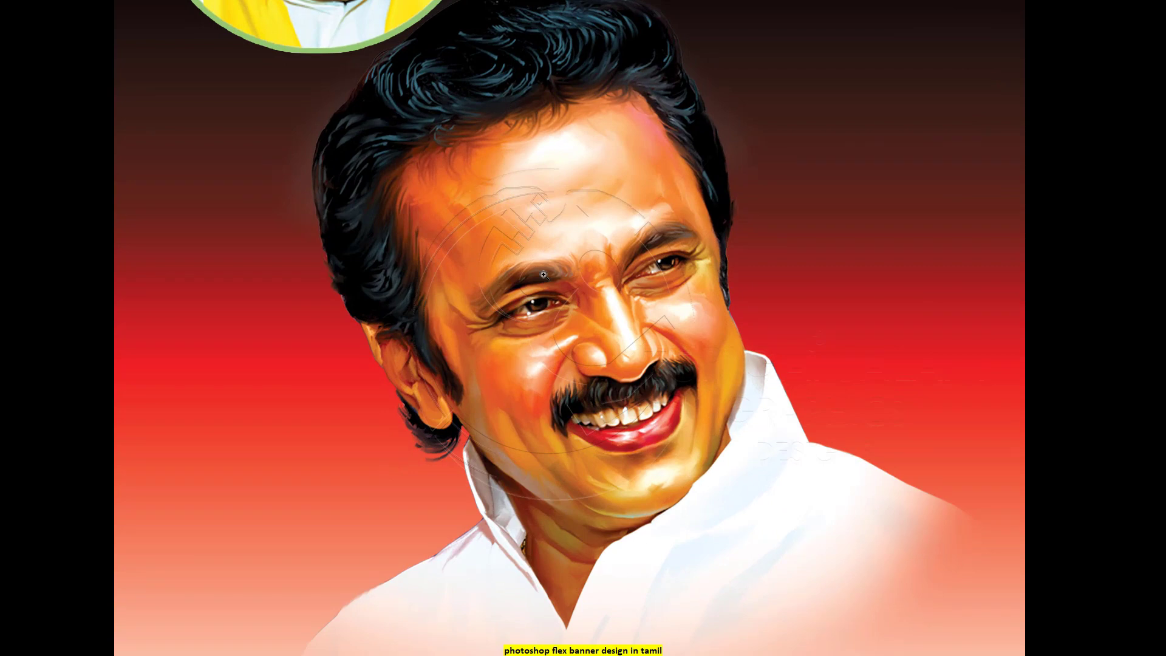
pyautogui.keyDown('alt'); pyautogui.click(563, 334); pyautogui.keyUp('alt')
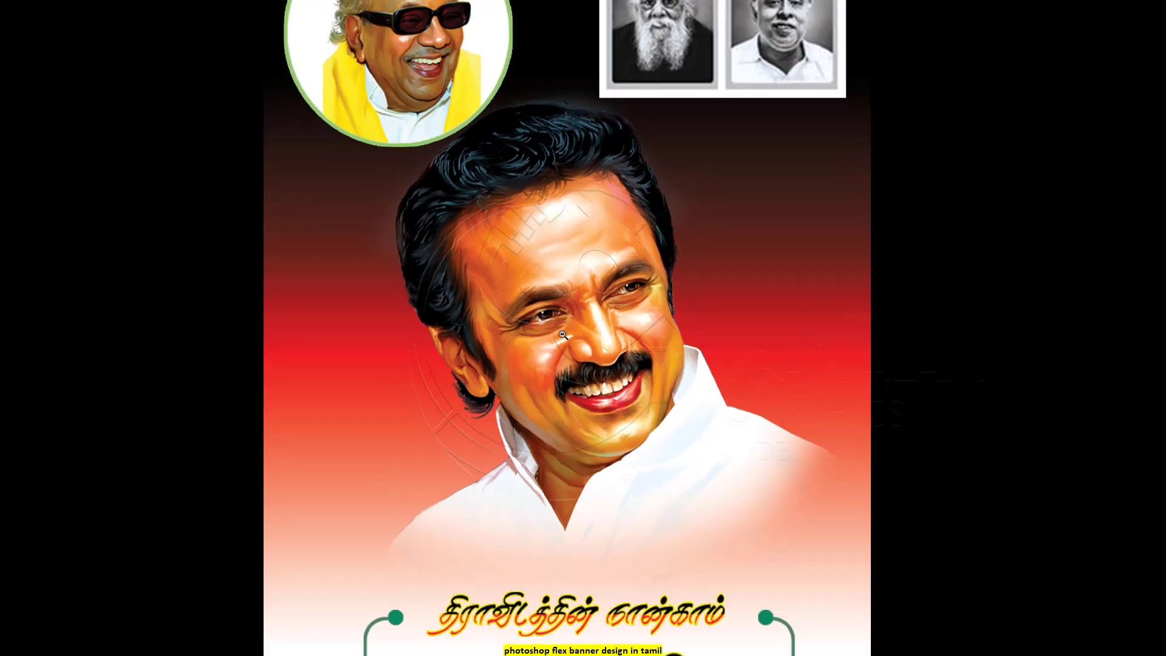